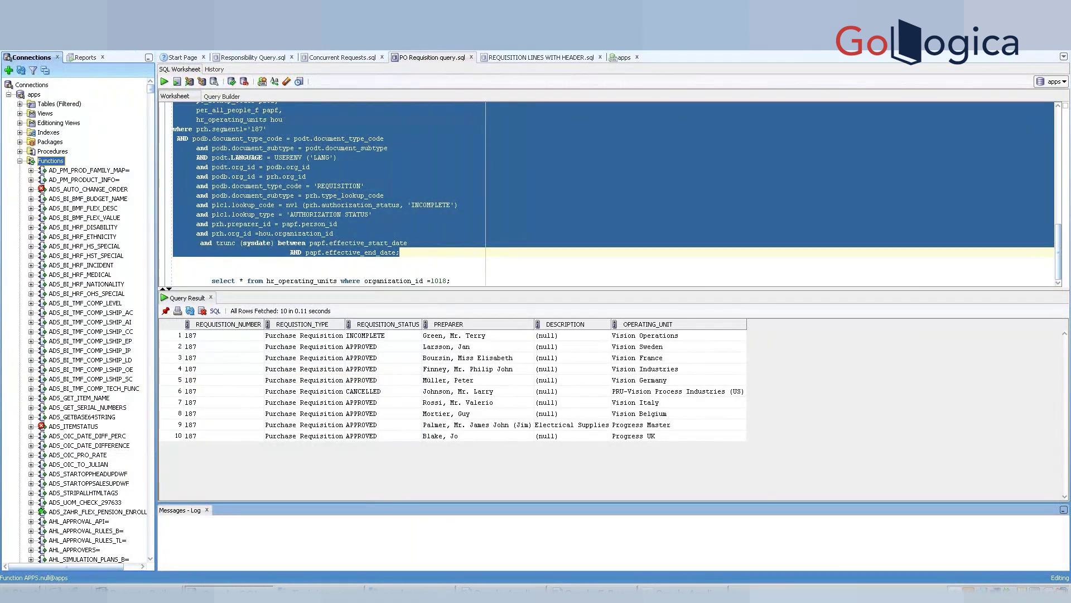
- Switch to Reports Builder and open the data model of the XXREP_XML_PUB_REP report
click(187, 590)
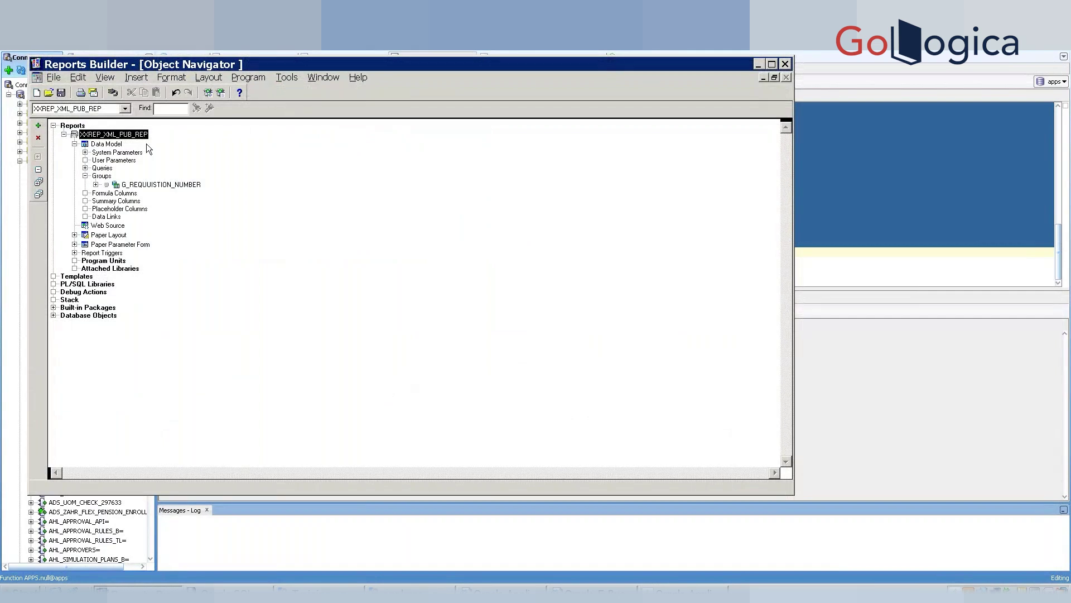
double_click(85, 145)
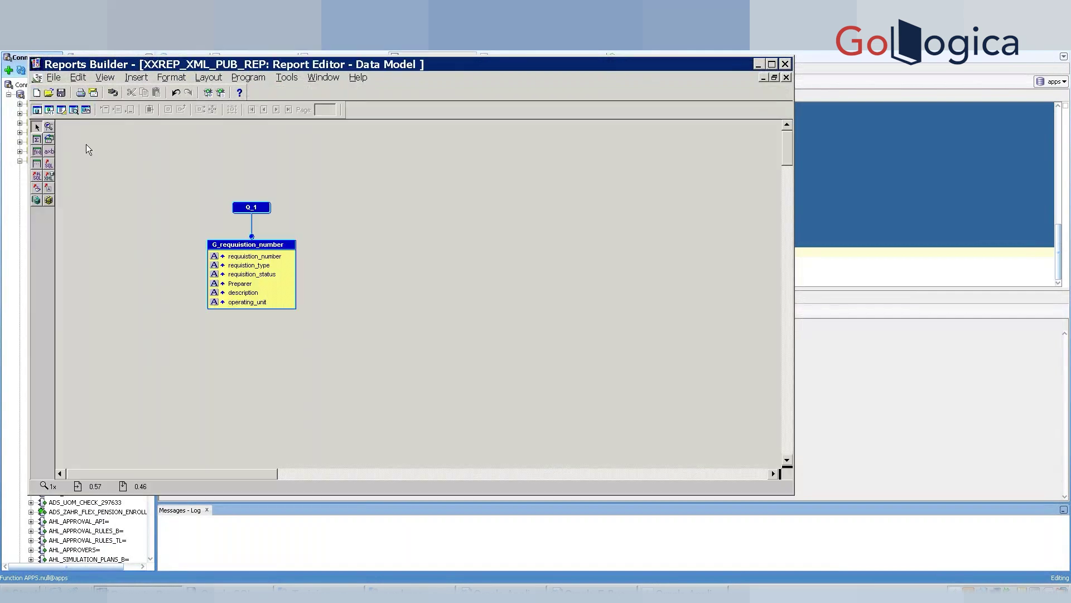
click(52, 165)
click(382, 246)
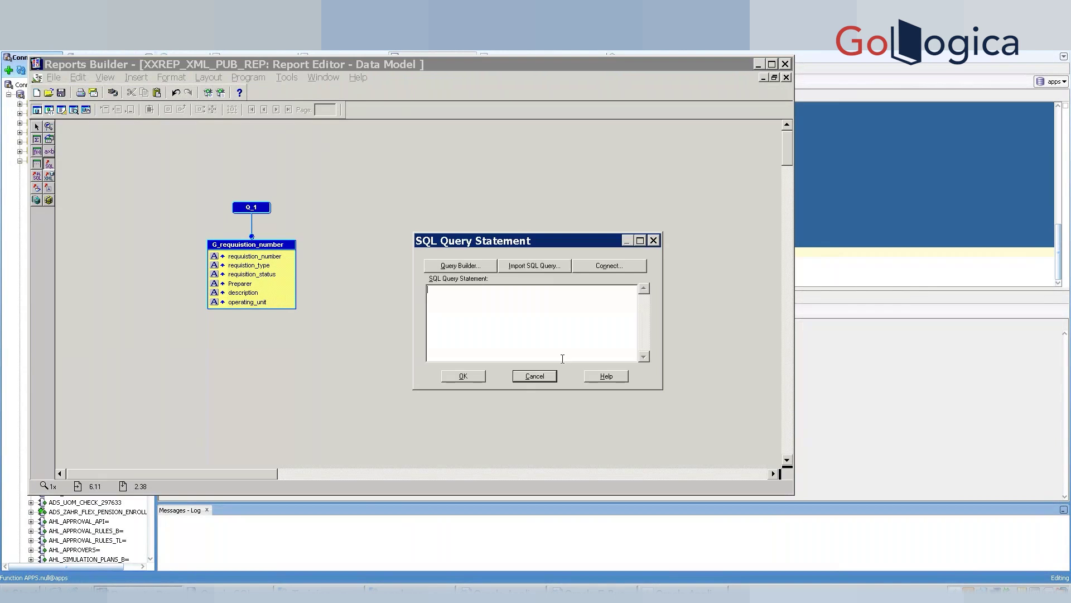
click(535, 376)
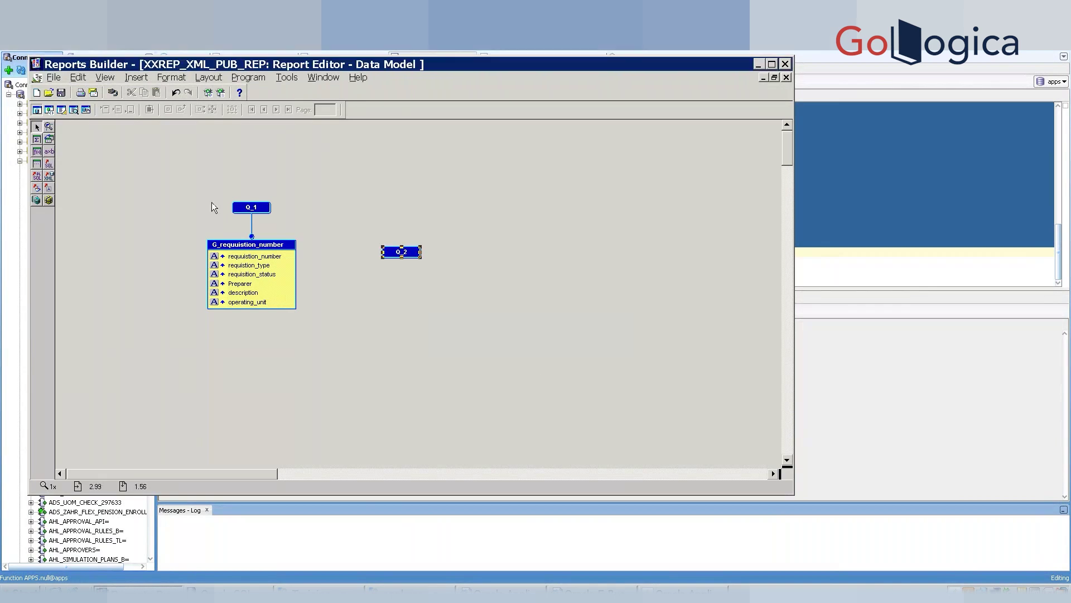
key(ctrl+x)
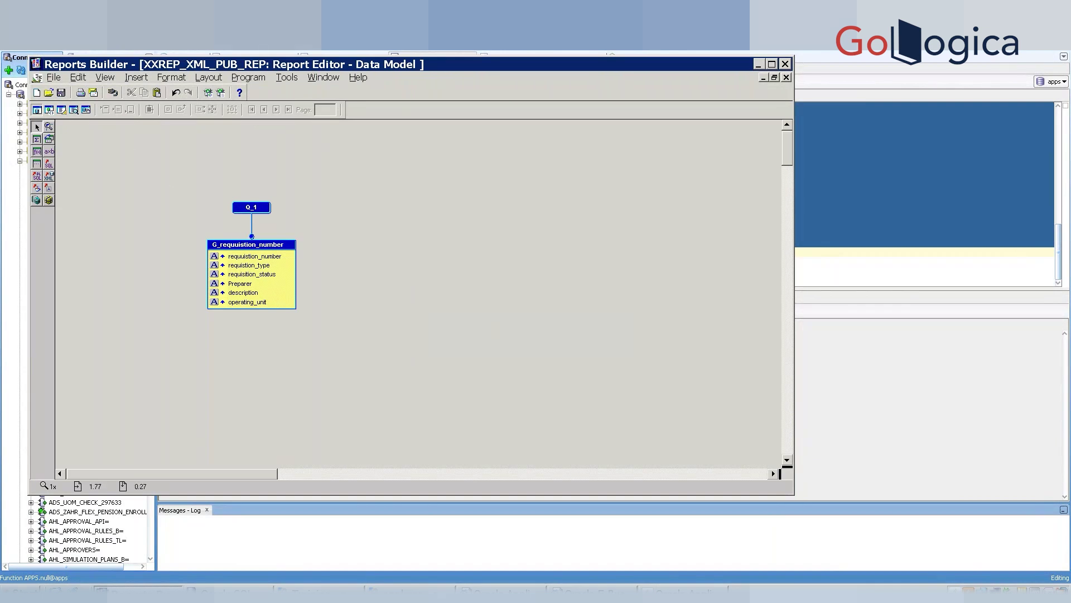
- Return to the Object Navigator and select the XXREP_XML_PUB_REP report
click(324, 77)
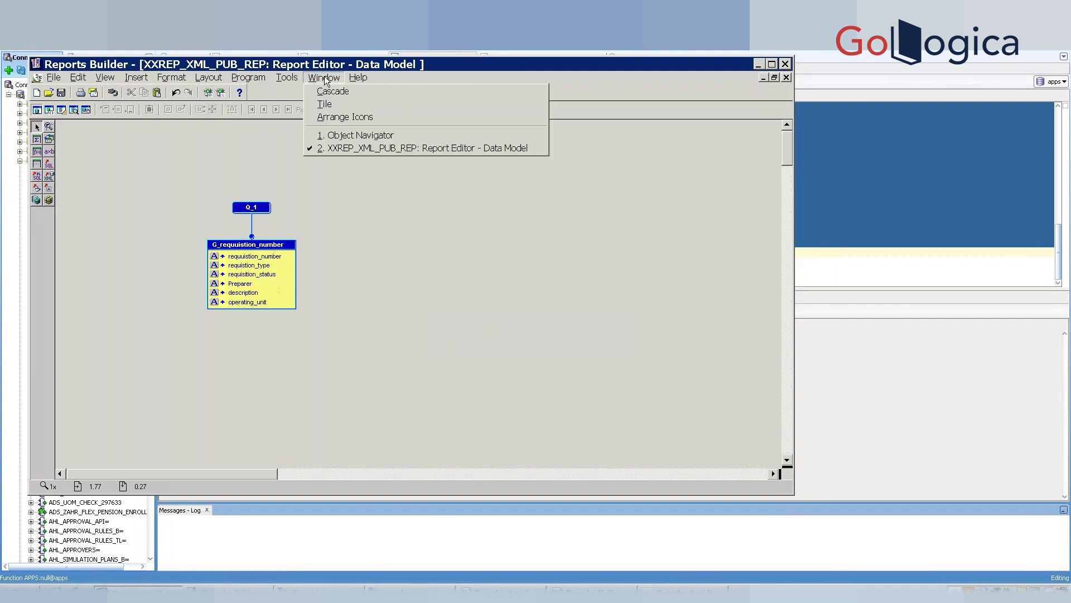
click(342, 139)
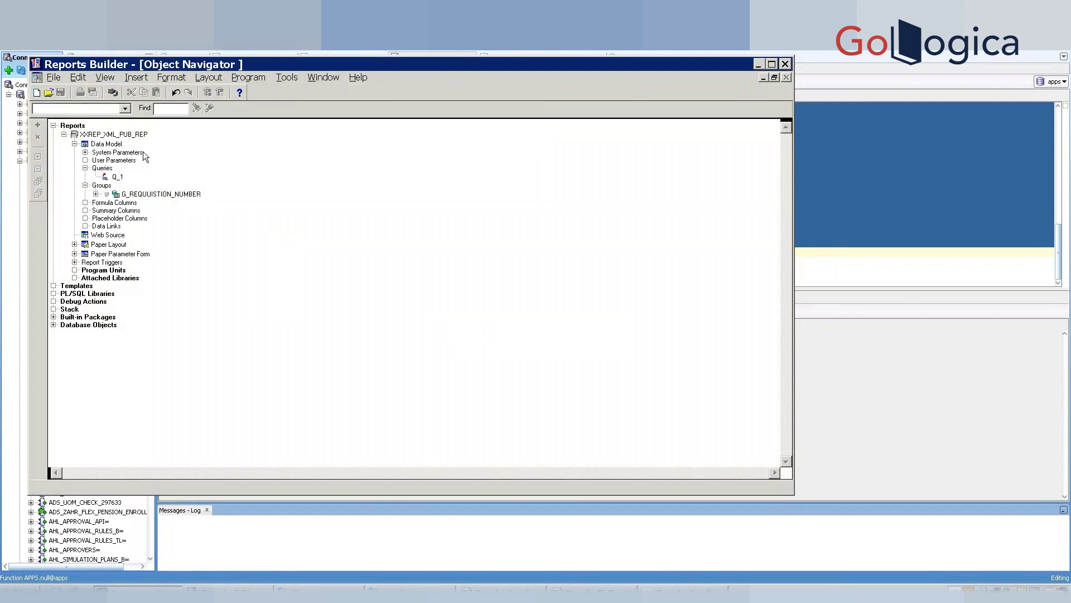
click(106, 136)
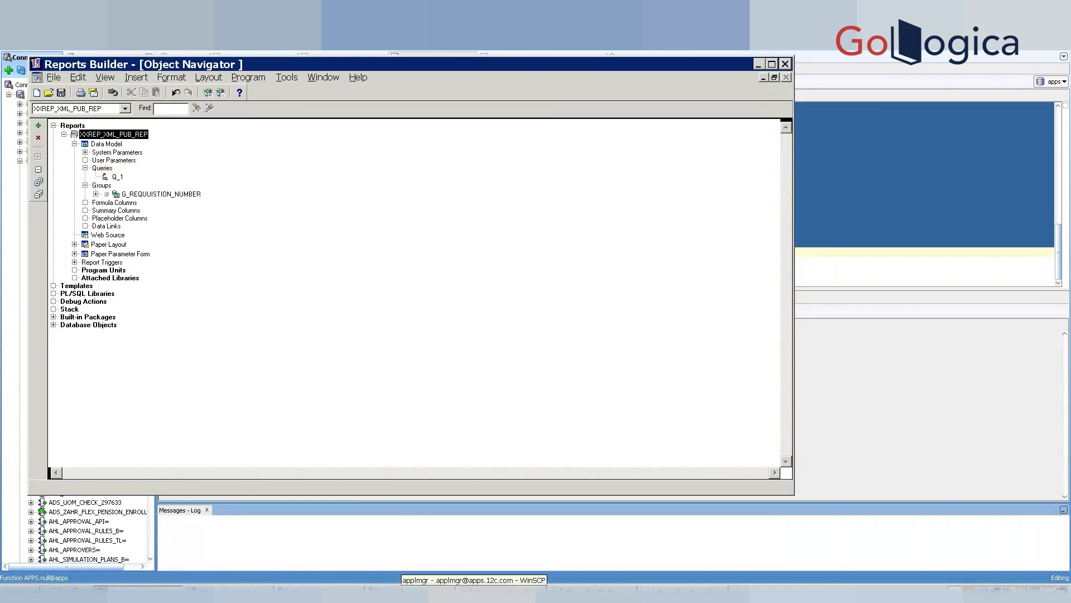
- Check the full path of the remote po reports/US directory in WinSCP and switch to the Oracle Concurrent Programs form
click(405, 593)
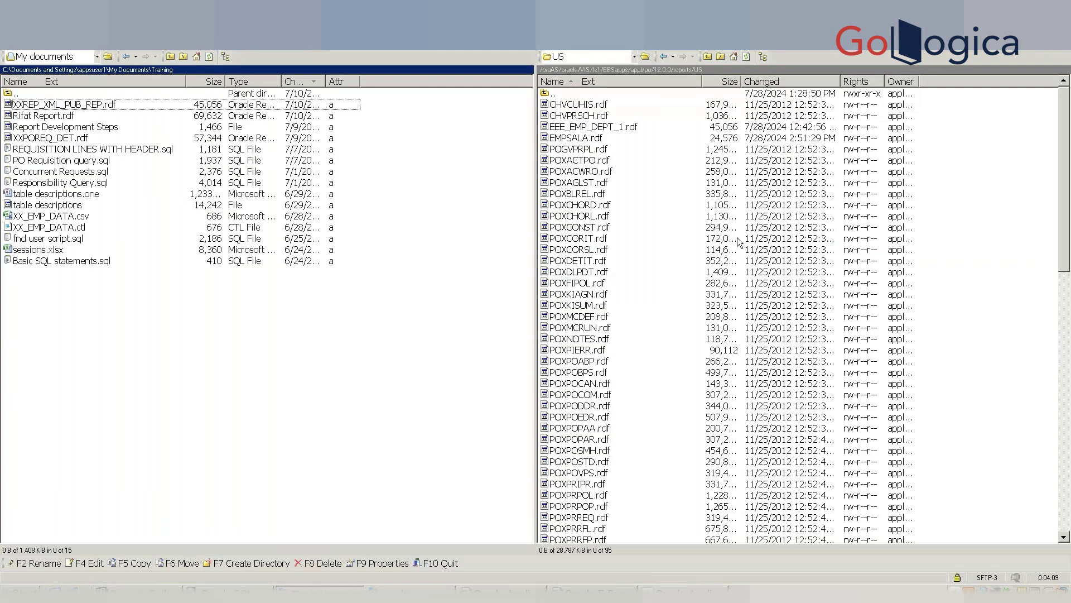
double_click(740, 69)
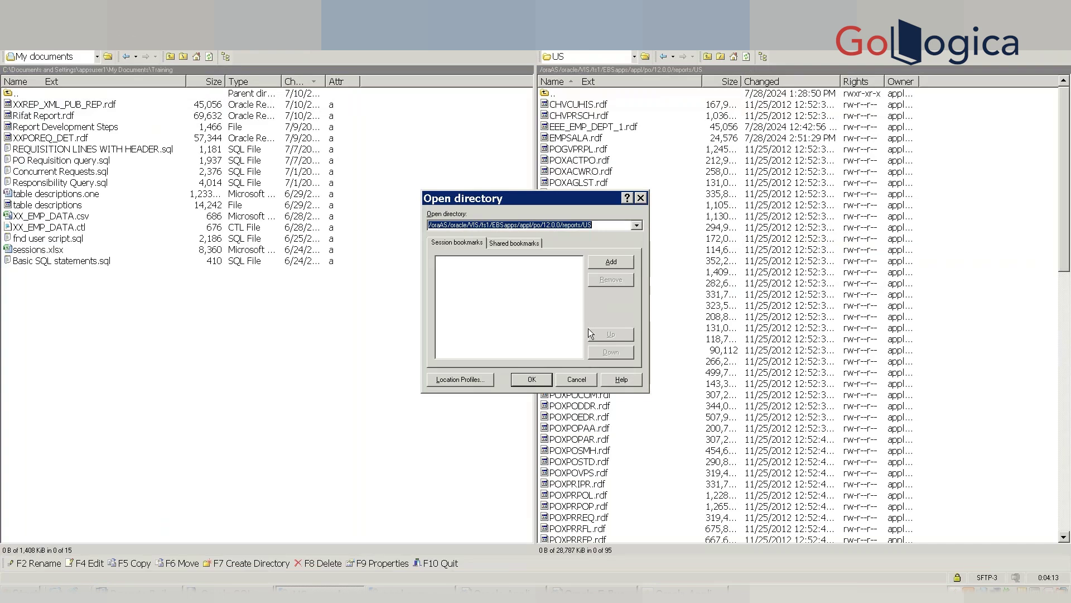
click(584, 378)
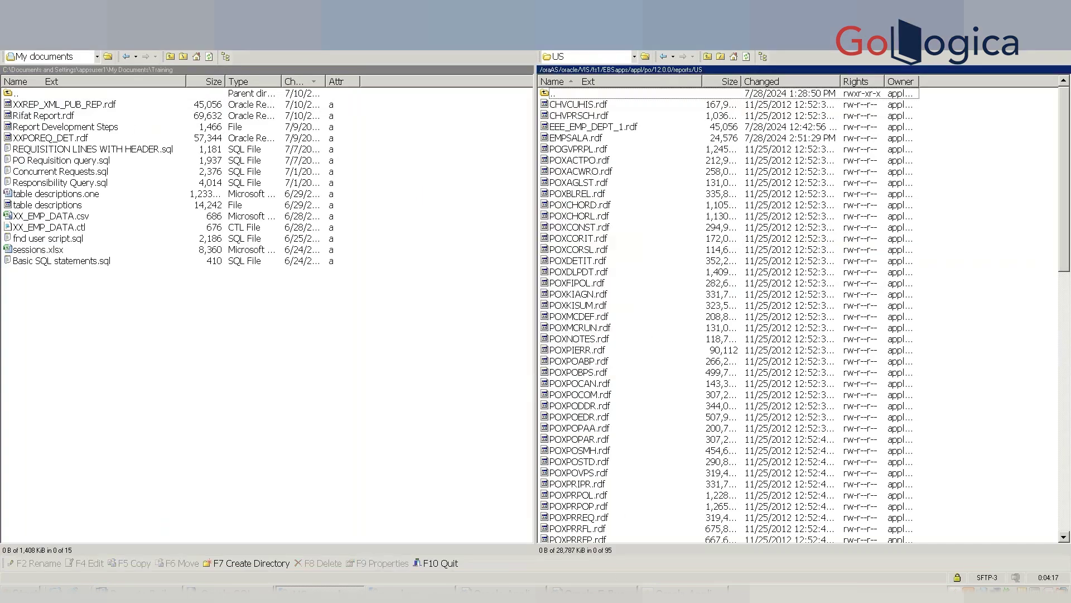
click(684, 590)
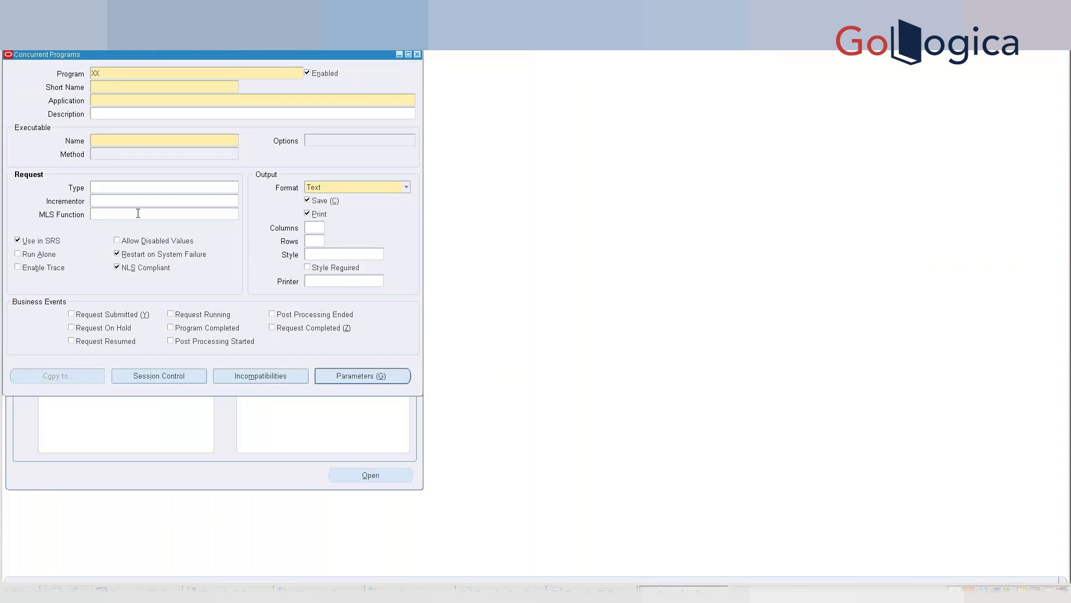
text(KR )
text(XML )
text(PO RE)
key(BackSpace)
text(eq)
key(BackSpace)
key(BackSpace)
key(BackSpace)
key(BackSpace)
key(BackSpace)
key(BackSpace)
key(BackSpace)
key(BackSpace)
key(BackSpace)
key(BackSpace)
key(BackSpace)
key(BackSpace)
key(BackSpace)
- Complete the concurrent program's name as XXKR PO Requistion XML Report
text(KR )
text(PO r)
text(Re)
text(quistio)
text(n XML Re)
text(port)
- Copy the base name of XXREP_XML_PUB_REP.rdf from the Training folder in WinSCP and use it as the program's short name
click(167, 84)
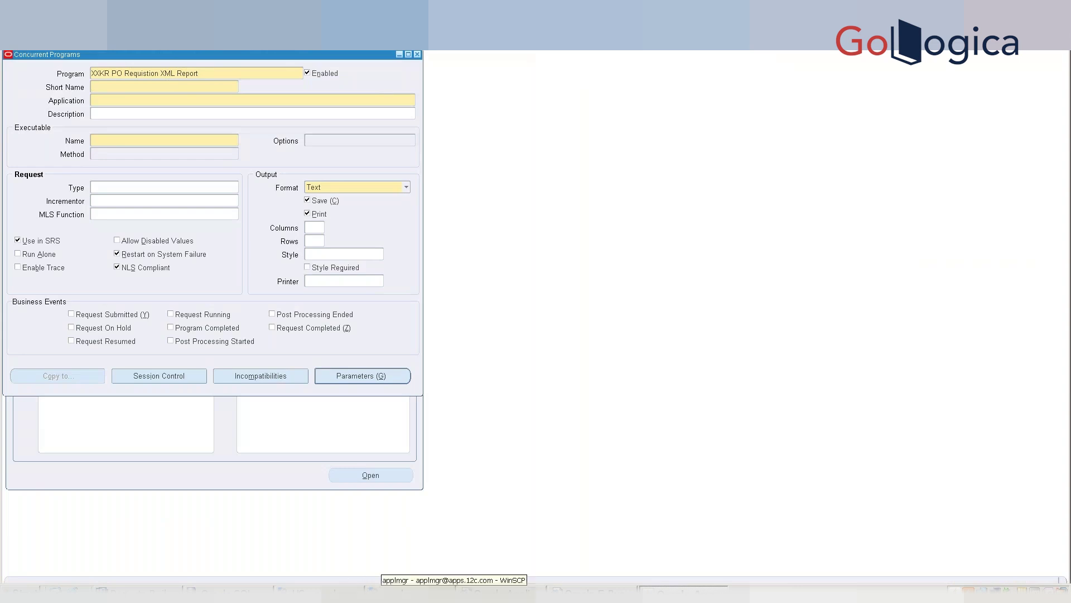
click(391, 591)
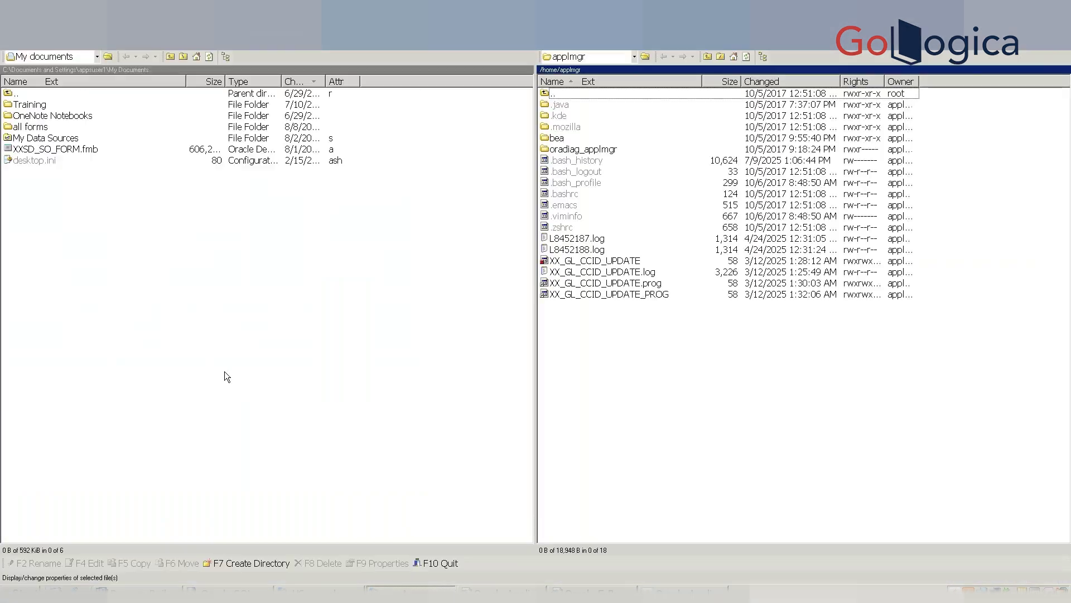
double_click(35, 106)
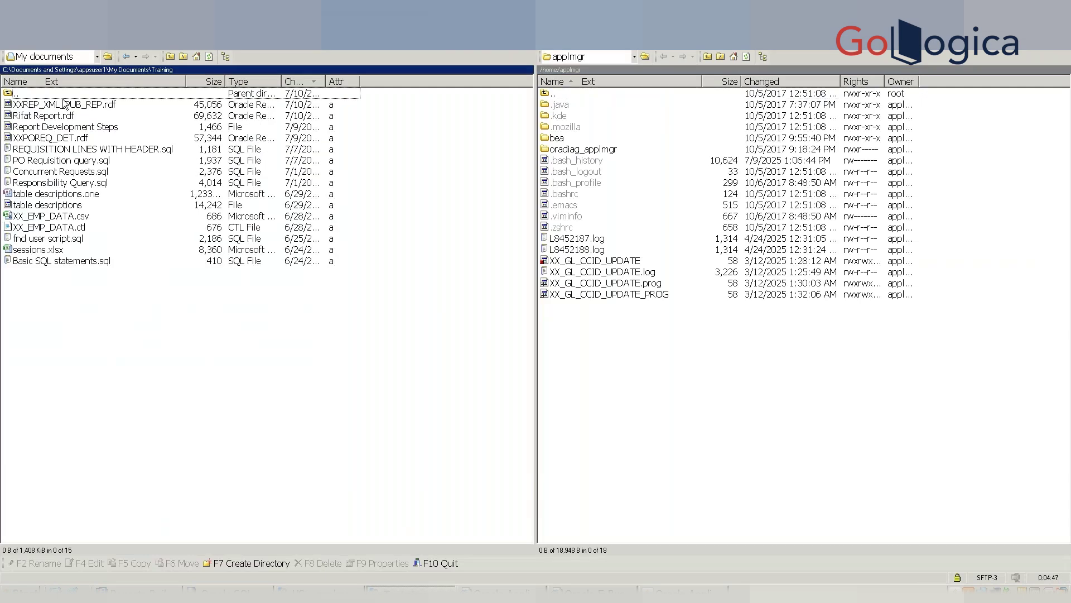
click(65, 104)
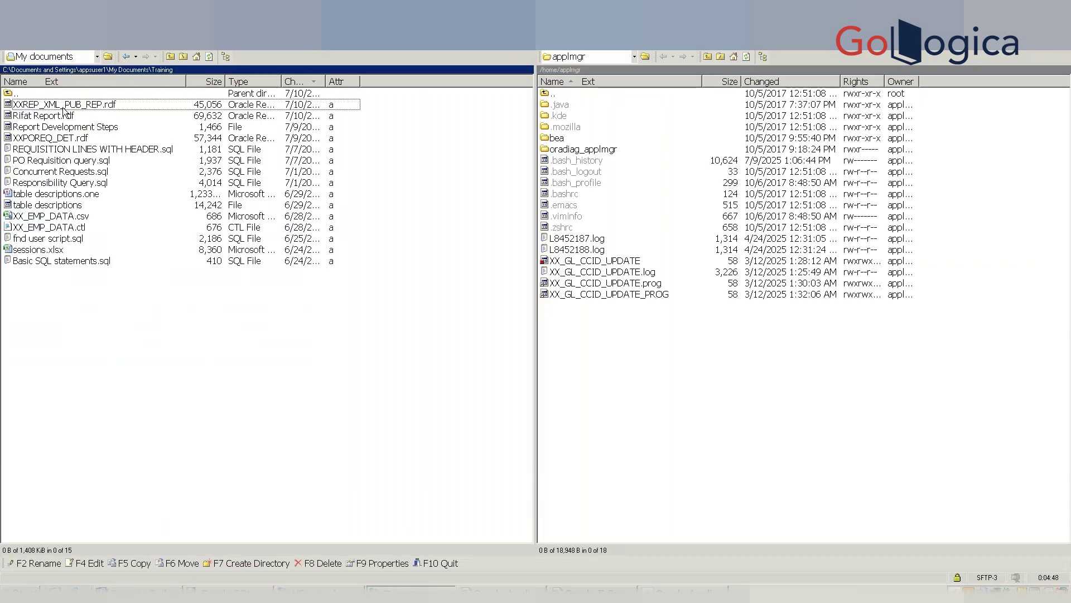
click(64, 106)
key(ctrl+c)
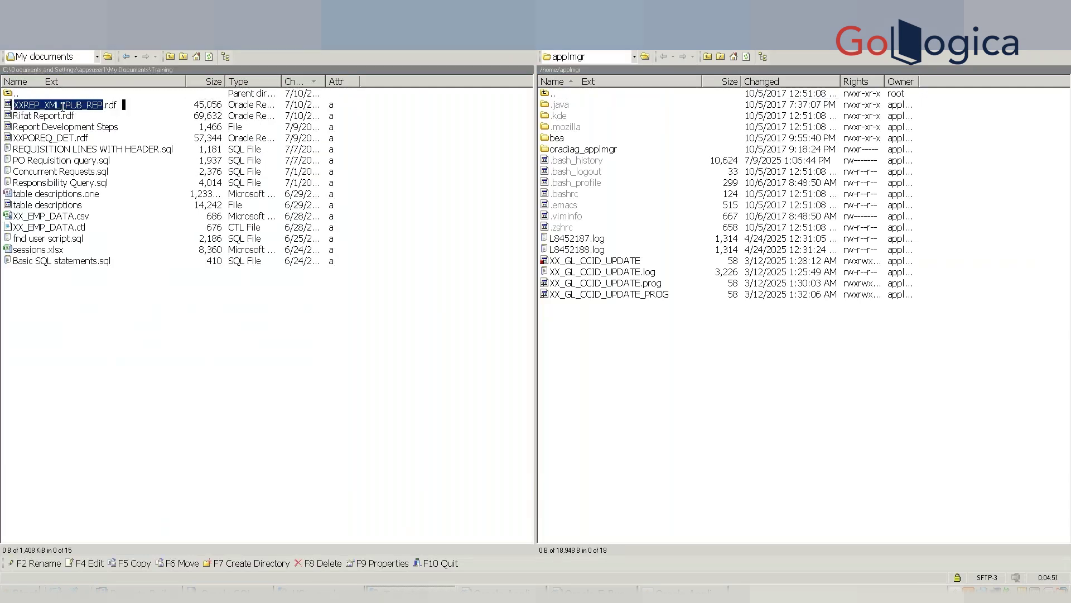
key(alt+Tab)
key(ctrl+v)
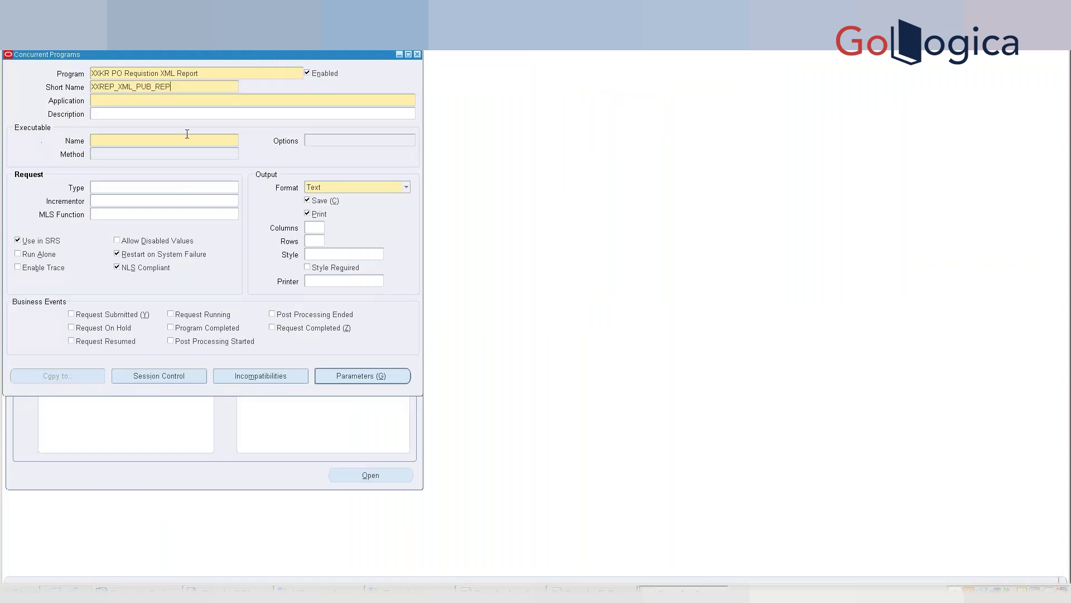
- Set the program's application to Purchasing and its executable name to XXREP_XML_PUB_REP
click(259, 101)
text(pur)
key(Tab)
key(Return)
click(175, 142)
key(ctrl+v)
key(Tab)
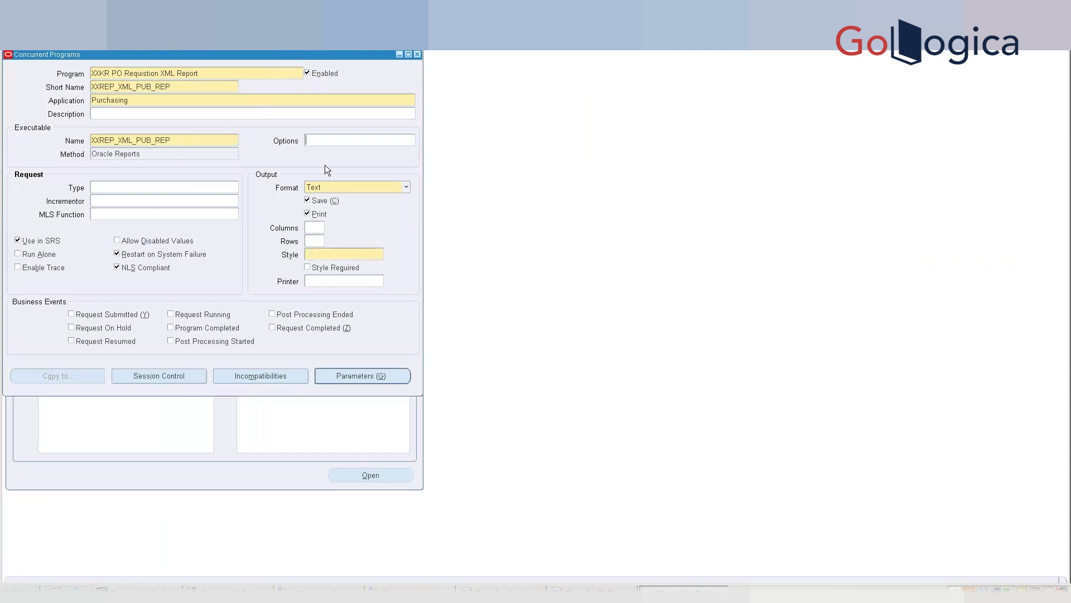
- Set the output format to XML and the style to A4, and save the concurrent program
click(343, 191)
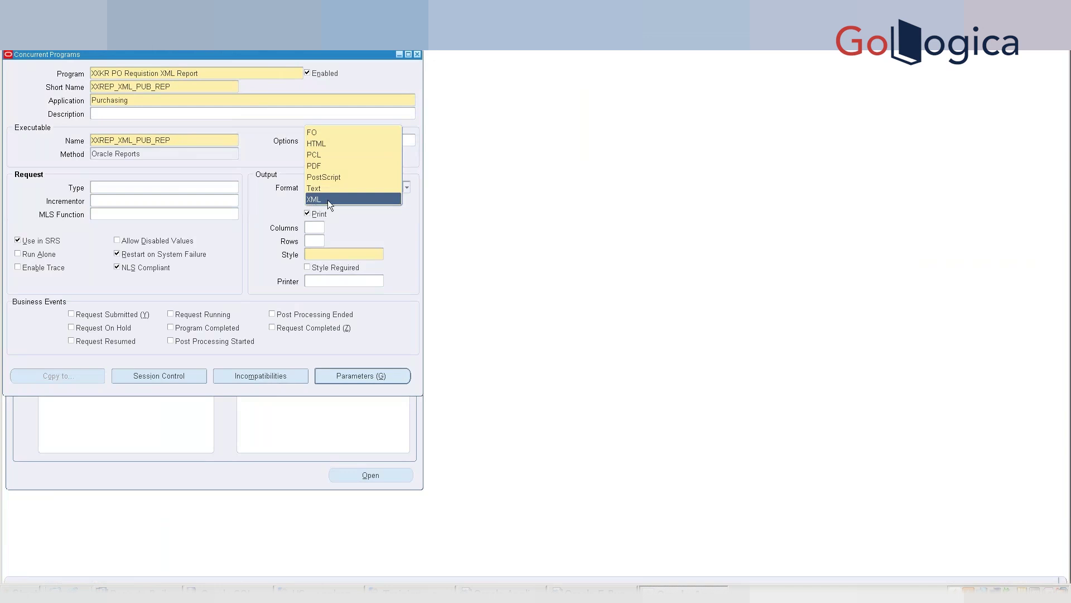
click(331, 200)
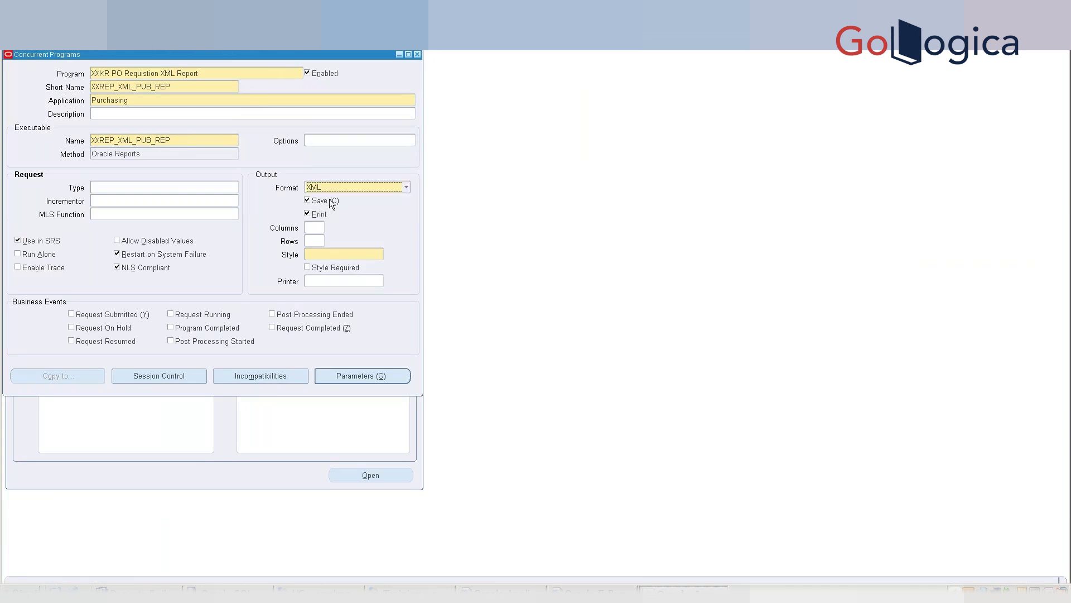
click(339, 255)
text(A4)
key(Tab)
key(ctrl+s)
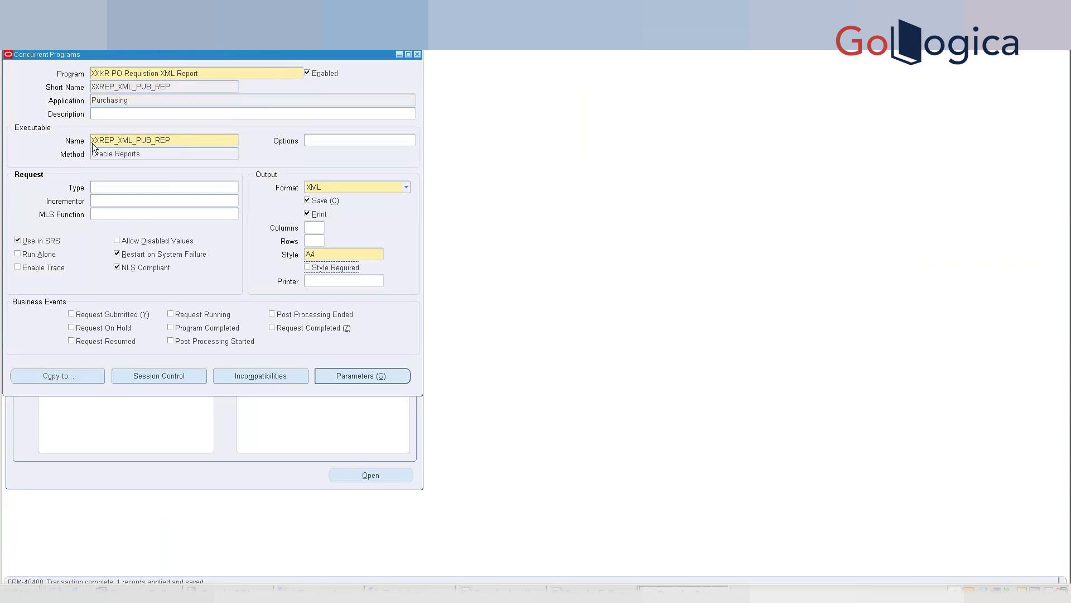
- Copy the program name to a new line at the end of PO Requisition query.sql in SQL Developer and save the file
click(232, 70)
key(ctrl+c)
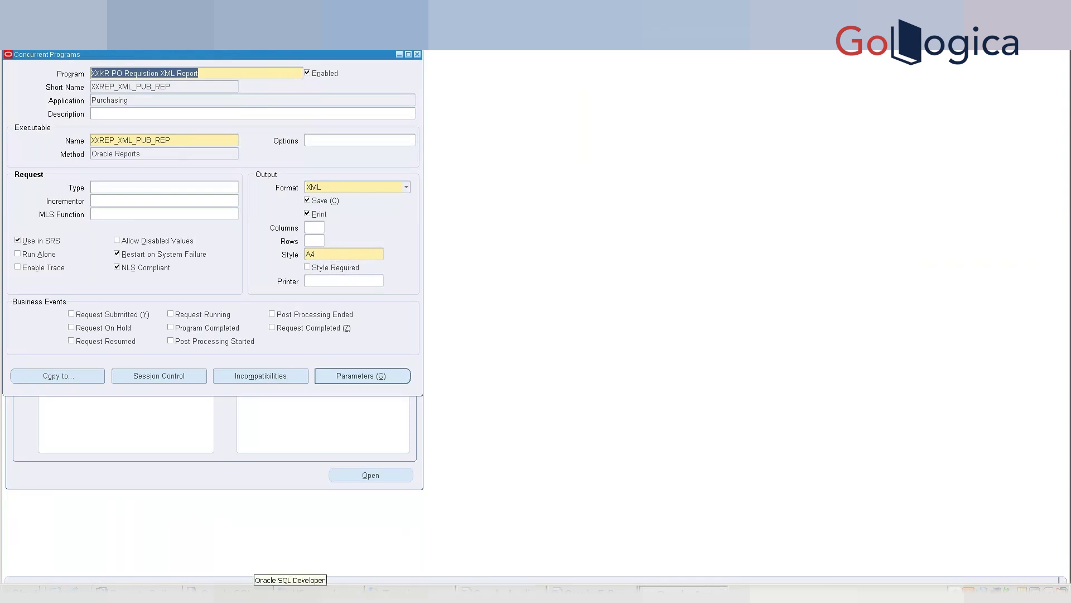
click(290, 593)
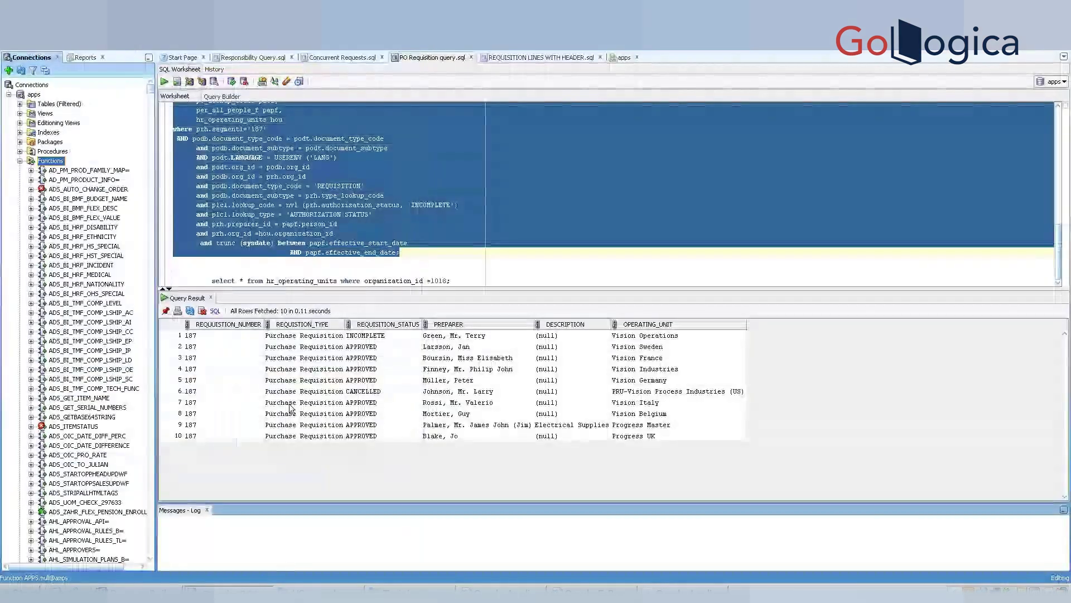
click(440, 241)
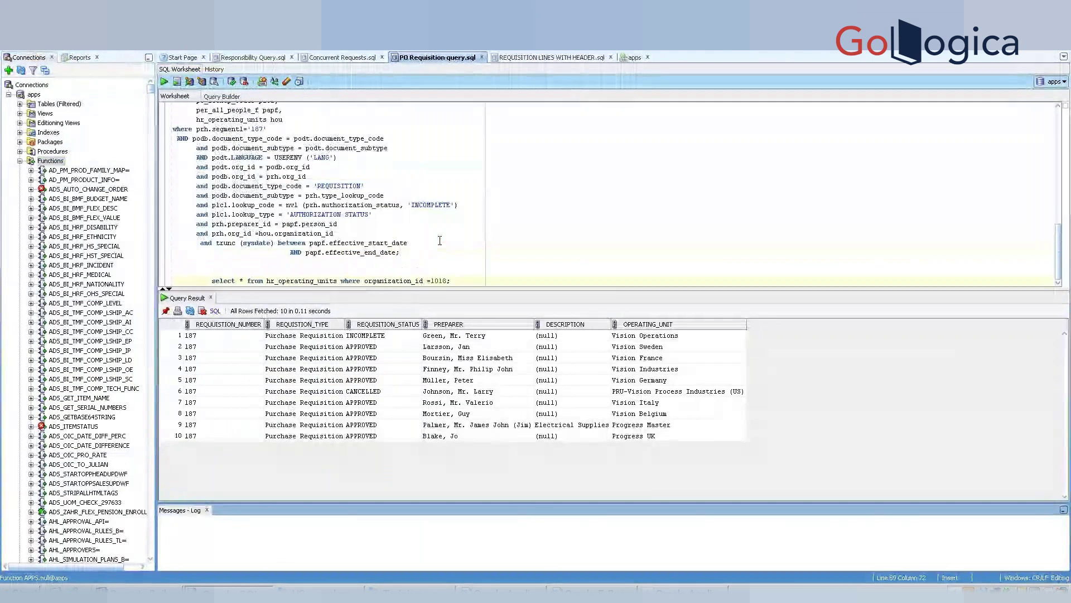
key(ctrl+End)
key(Return)
key(Return)
key(ctrl+v)
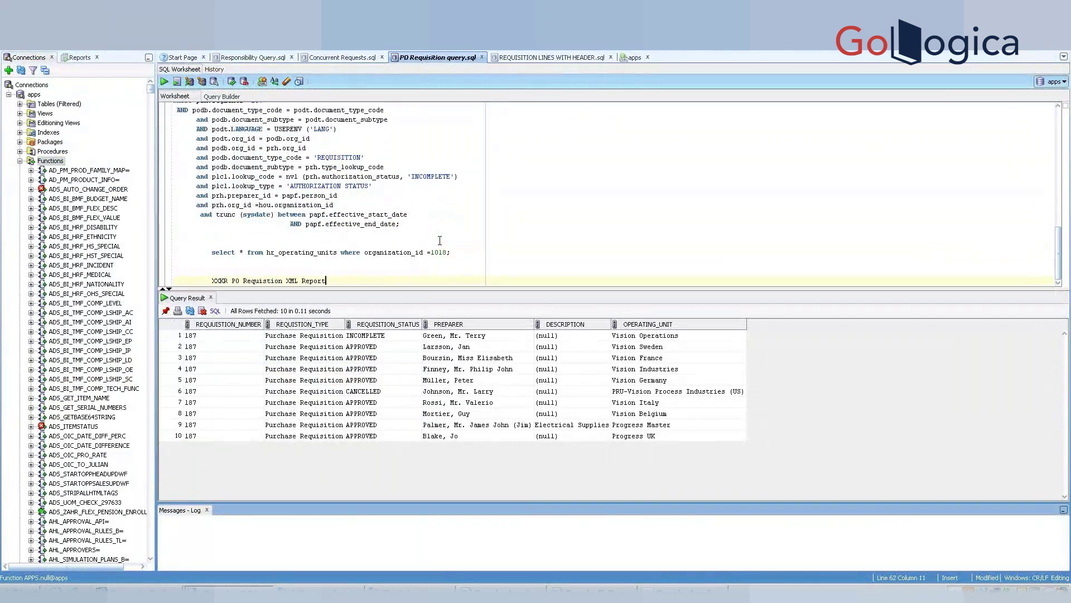
key(ctrl+s)
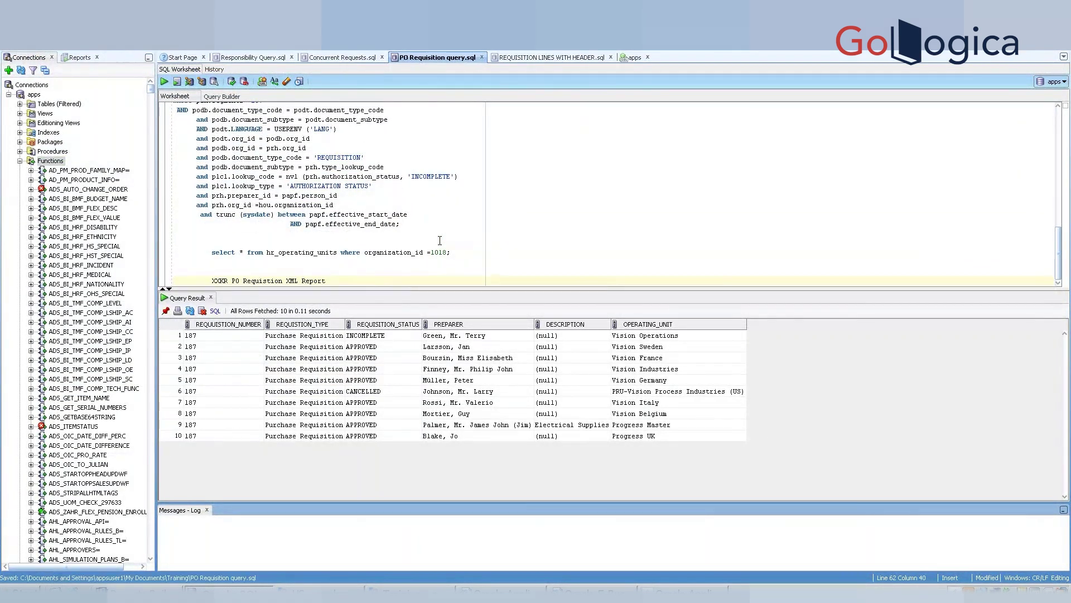
- Copy the program's short name onto a new line in the SQL Developer worksheet and return to Oracle Applications
key(alt+Tab)
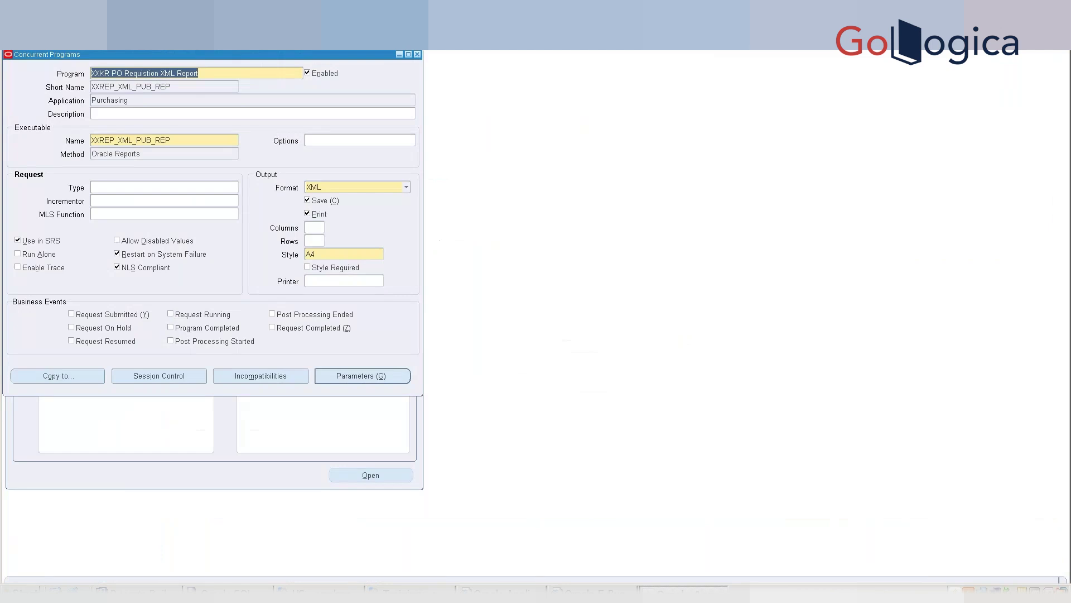
key(Tab)
key(ctrl+c)
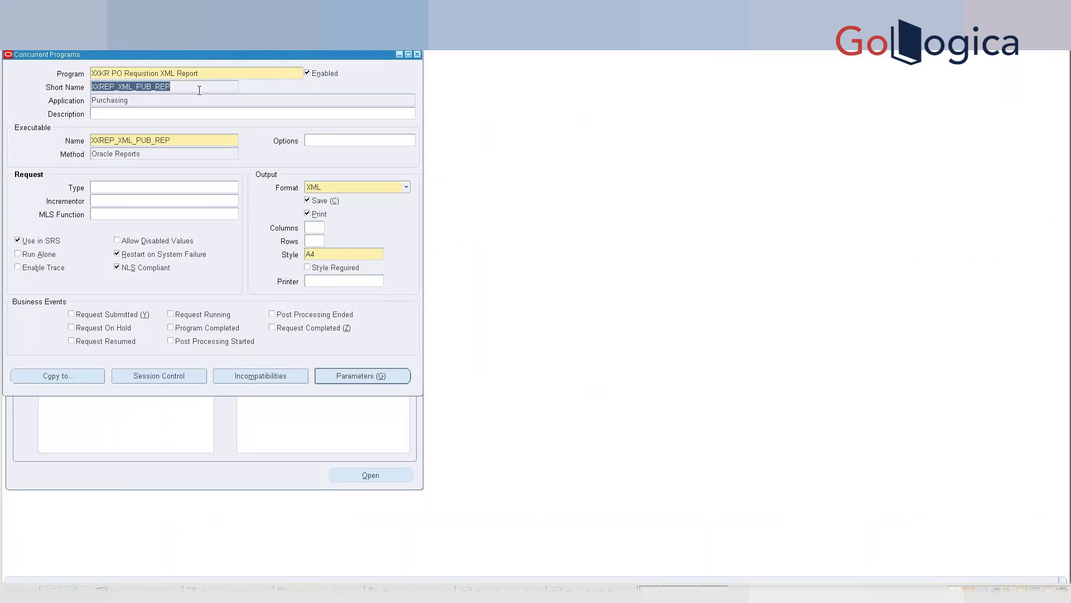
key(alt+Tab)
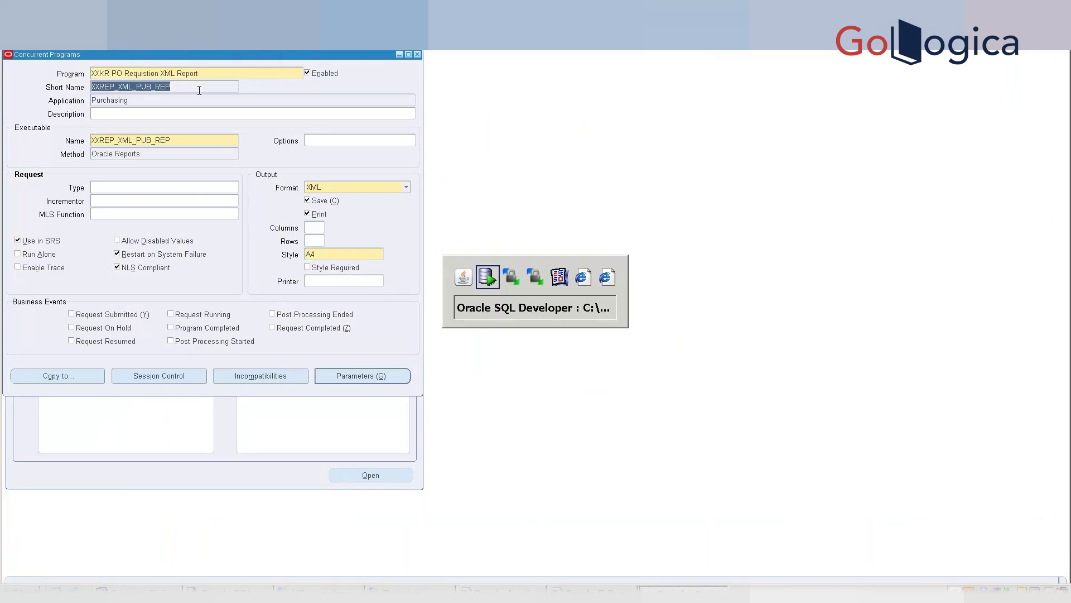
key(Return)
key(ctrl+v)
key(alt+Tab)
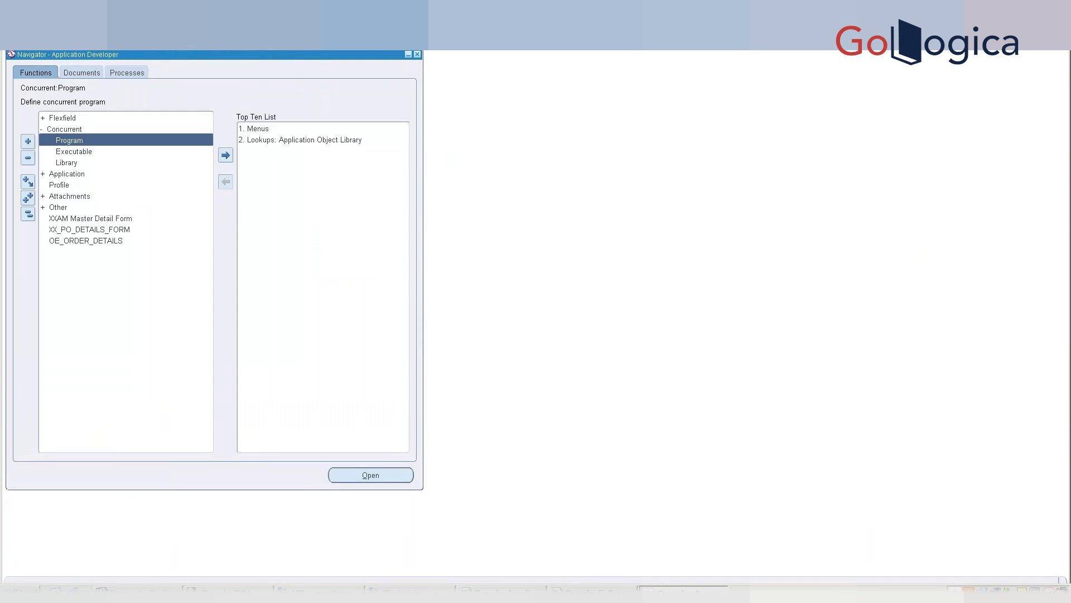
- Switch from Application Developer to the System Aministrator responsibility and expand its Security functions
click(98, 49)
text(system A%)
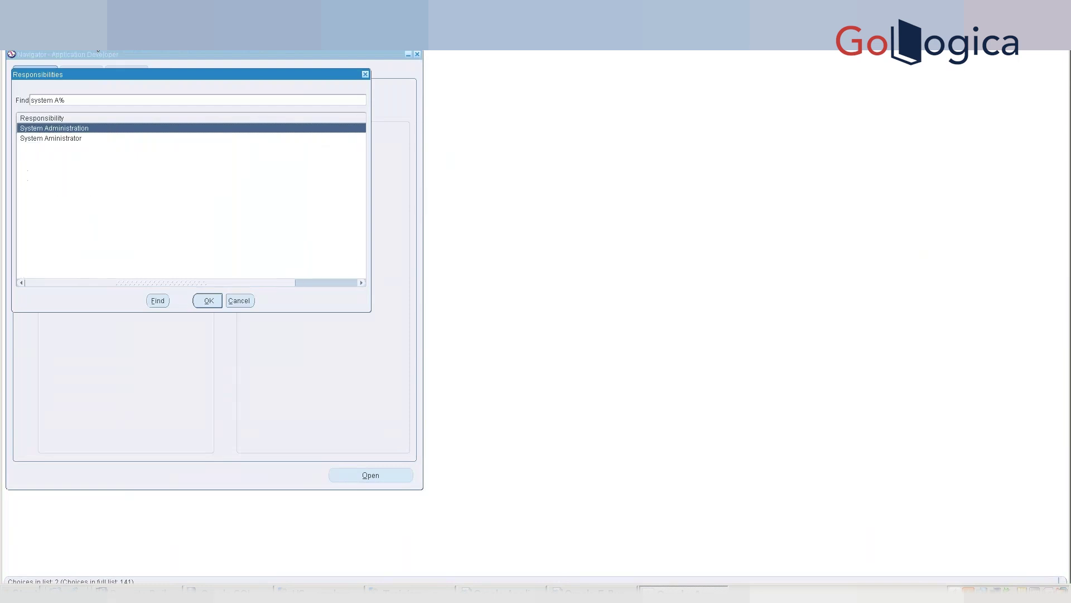
key(Down)
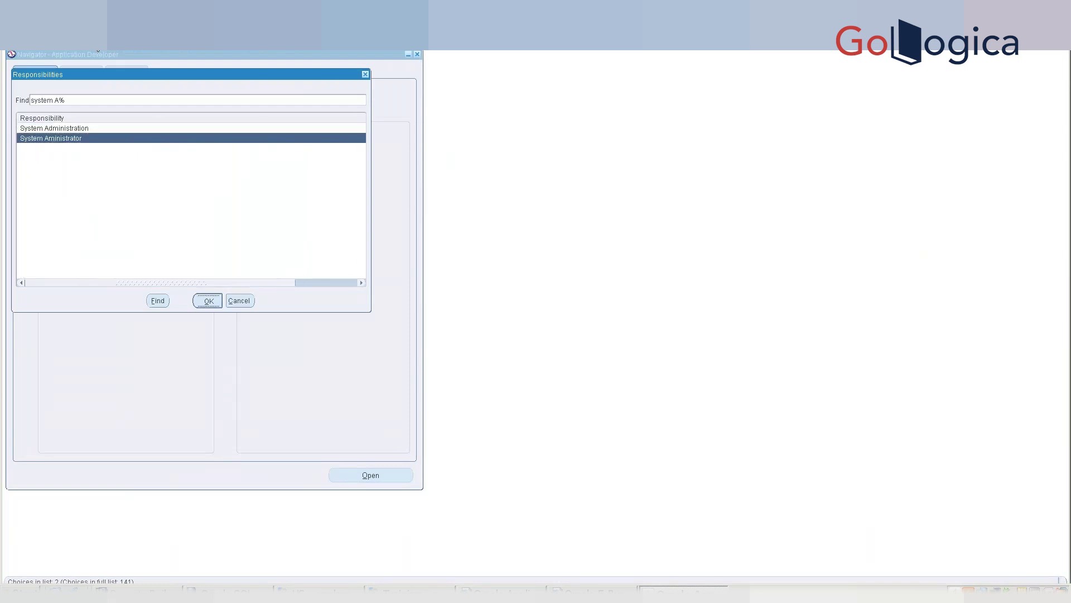
key(Return)
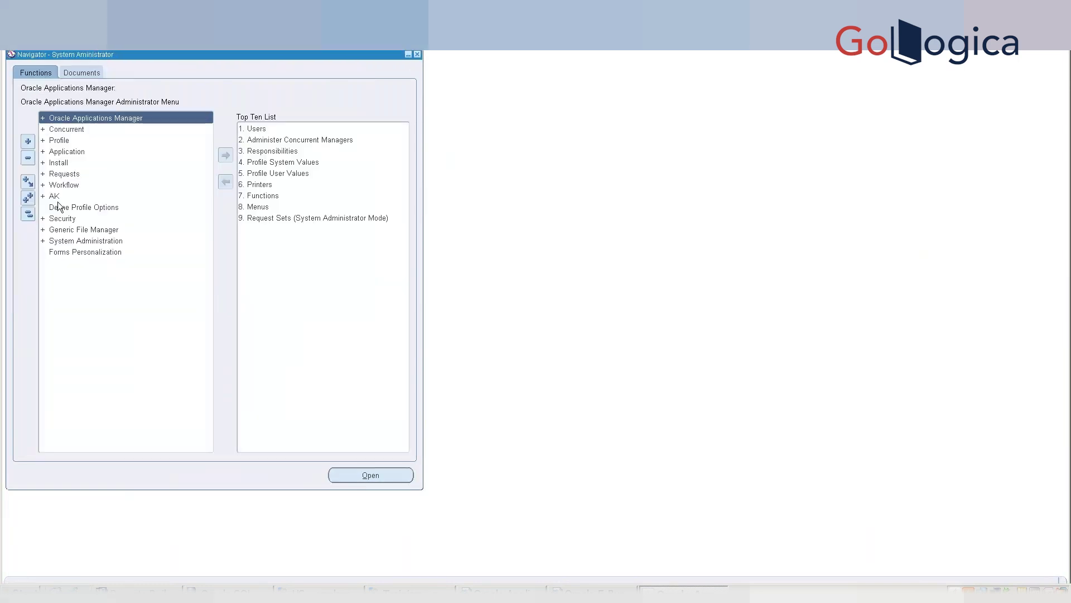
double_click(57, 220)
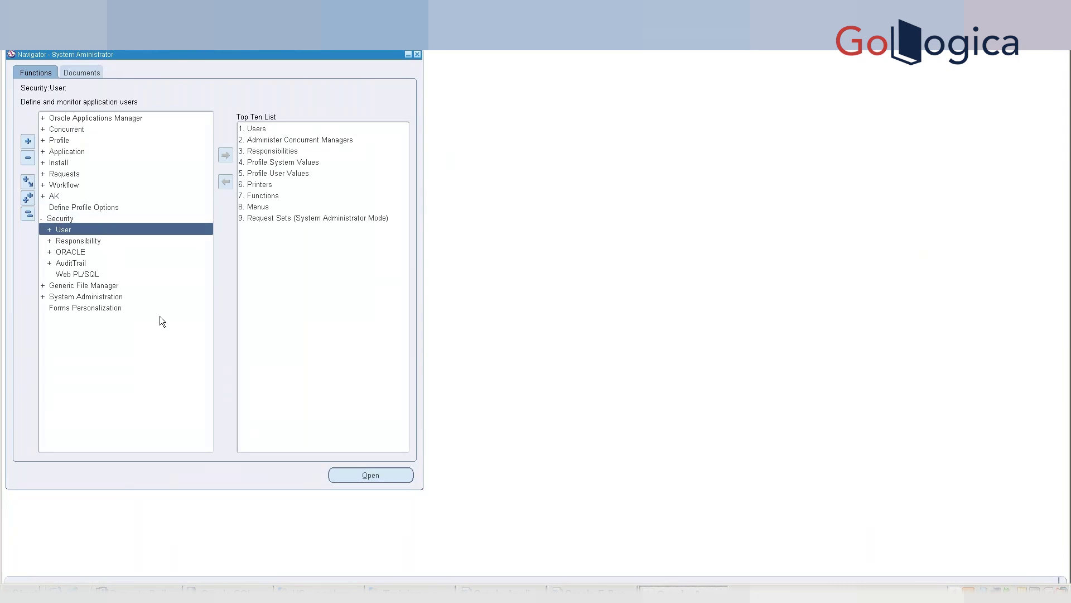
- Open the Request Groups form from the Responsibility functions under Security
key(Down)
key(Down)
key(Right)
key(Down)
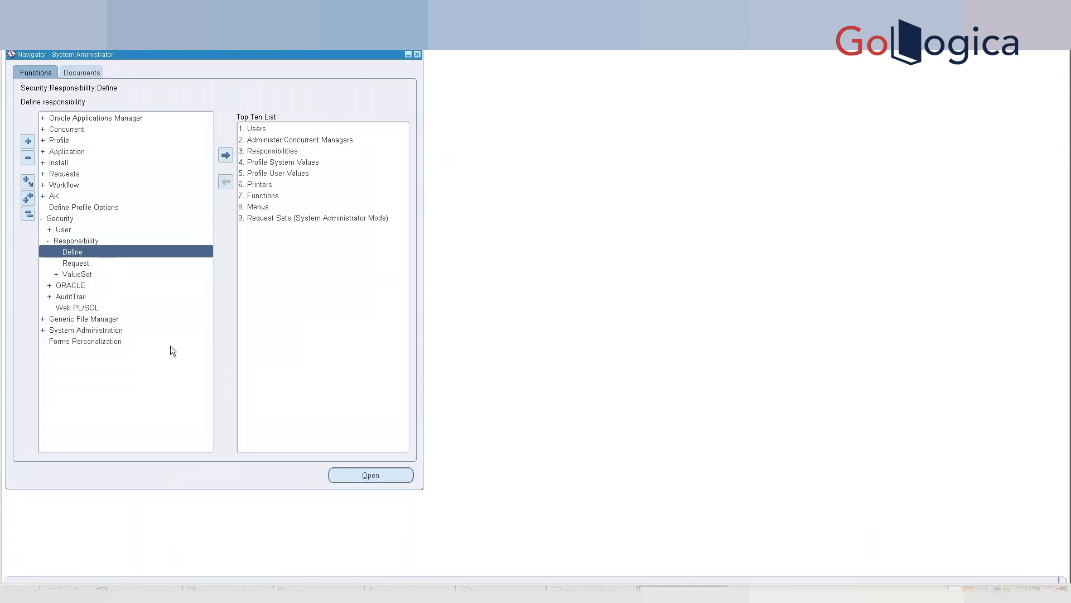
key(Down)
key(Return)
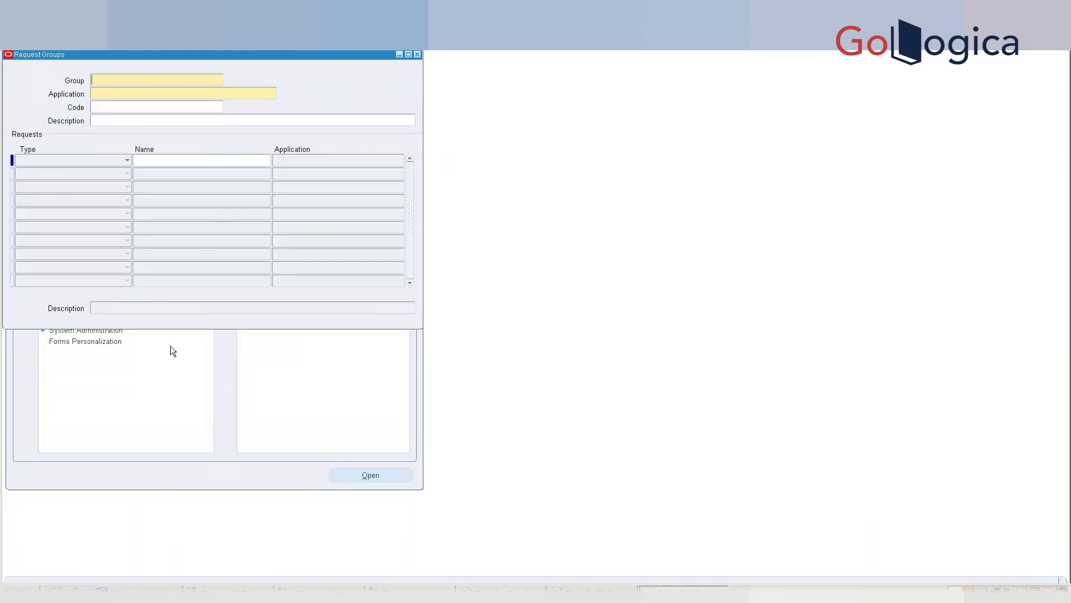
- Query the request groups matching All%Reports% and go to the All Reports group of the Purchasing application
key(F11)
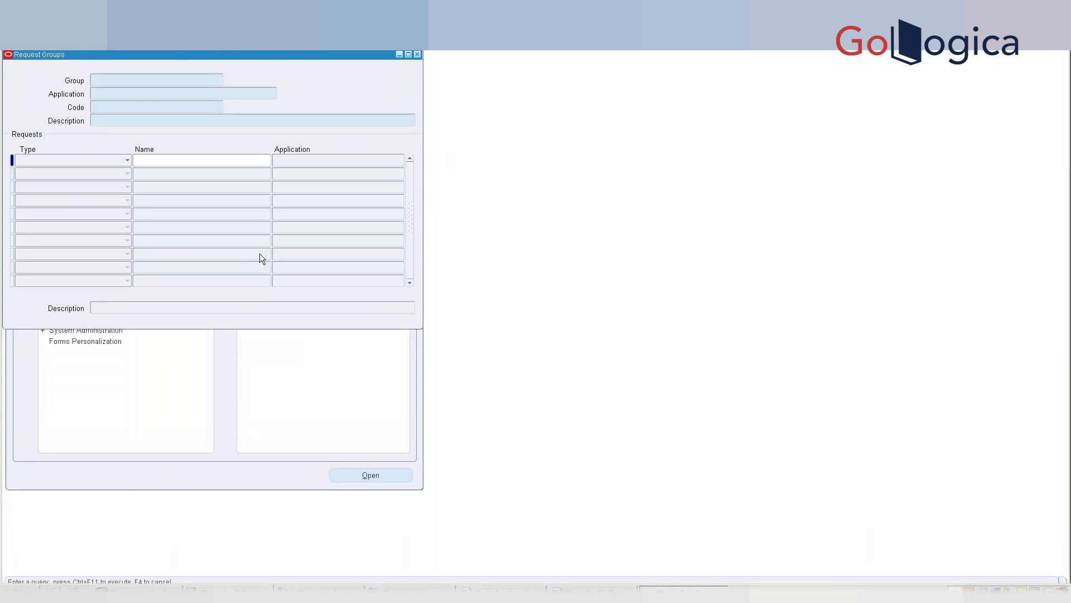
text(All%Reports%)
key(ctrl+F11)
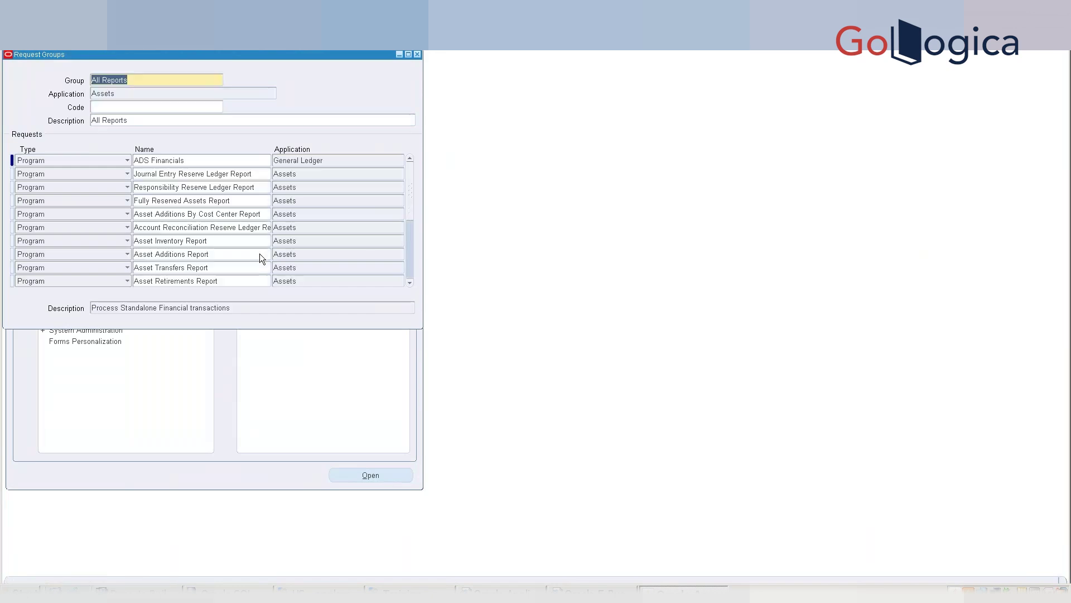
key(Down)
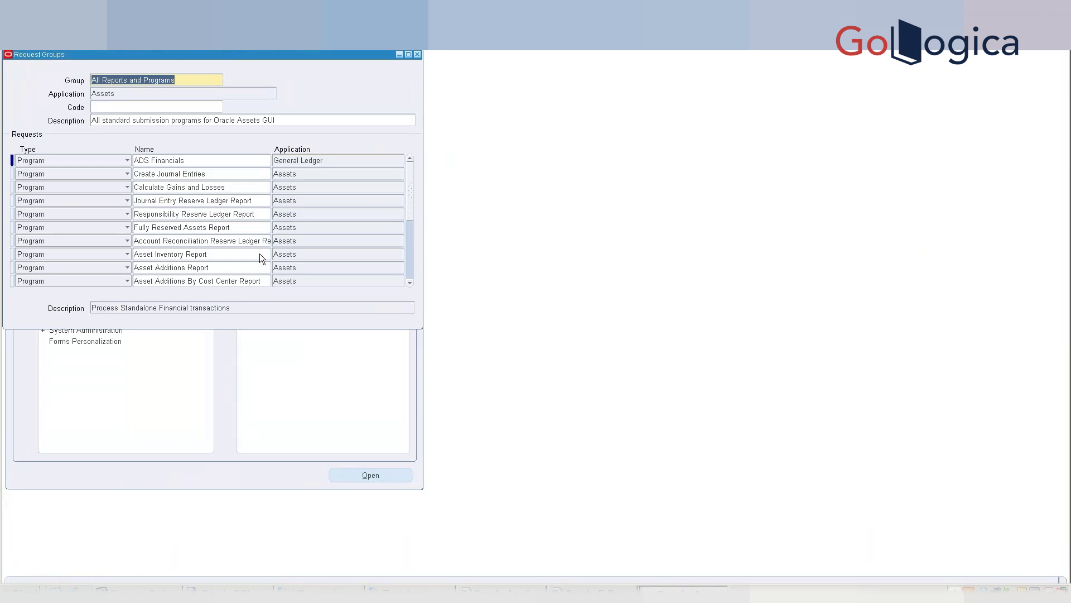
key(Down)
key(Down)
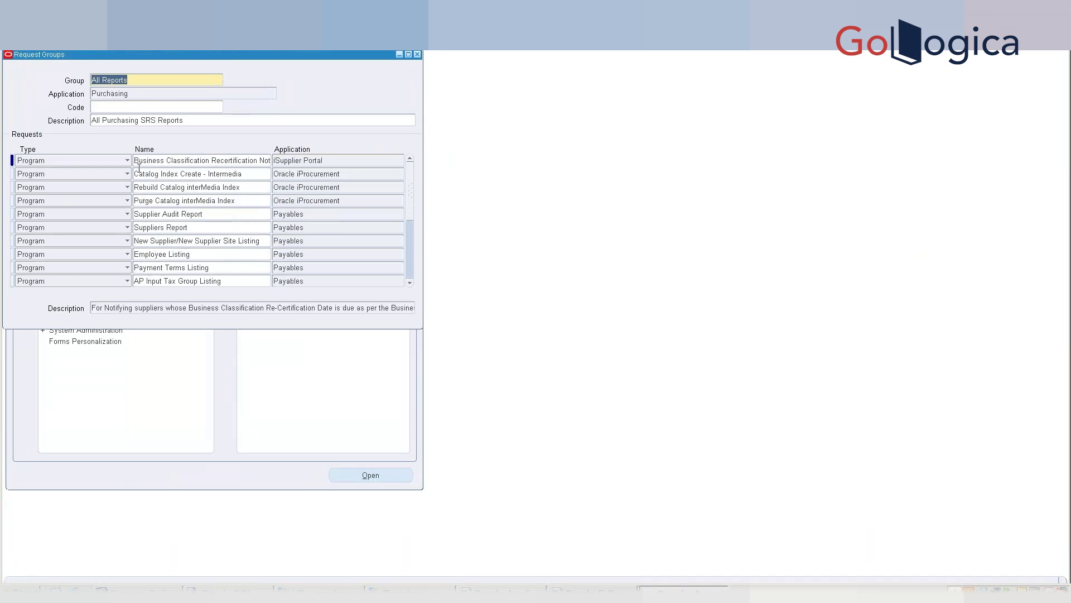
- Add the program XXKR PO Requistion XML Report on a new line below Suppliers Report in the request group and save it
click(212, 241)
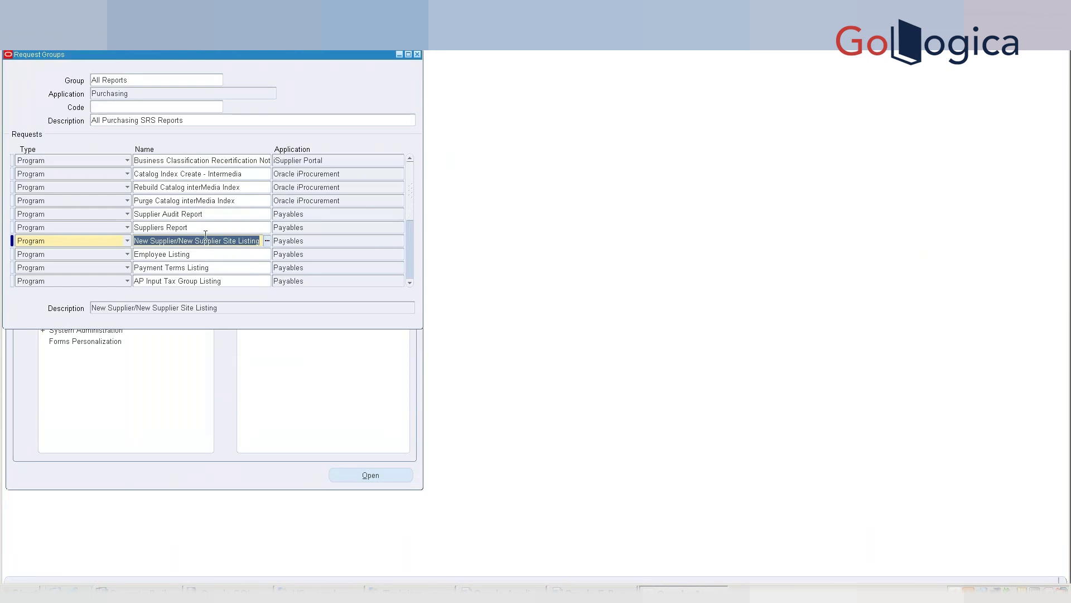
click(197, 228)
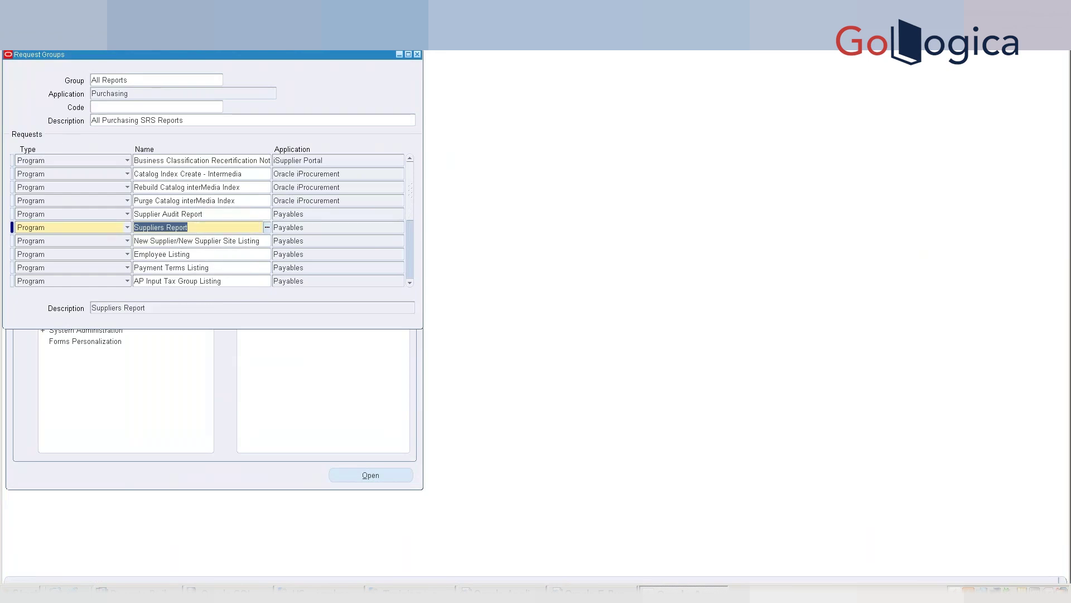
key(ctrl+Down)
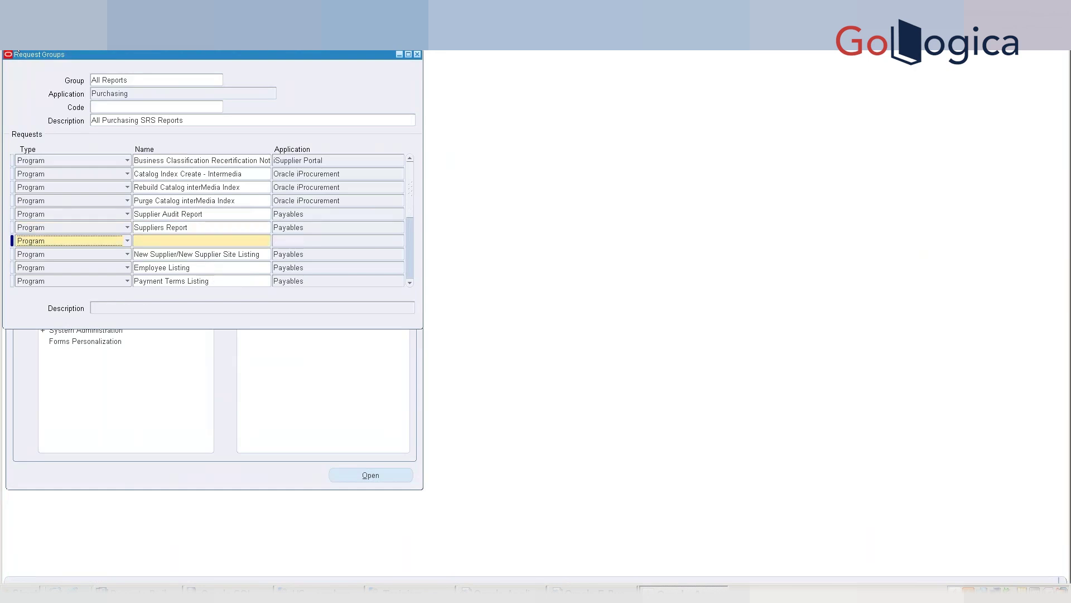
click(189, 241)
text(XXKR)
key(Tab)
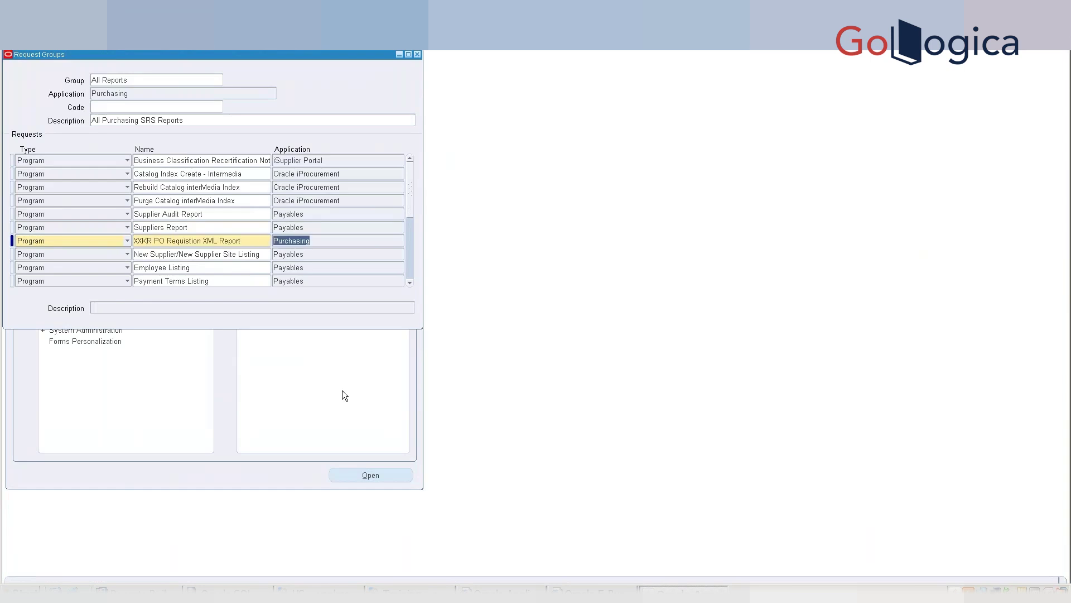
key(ctrl+s)
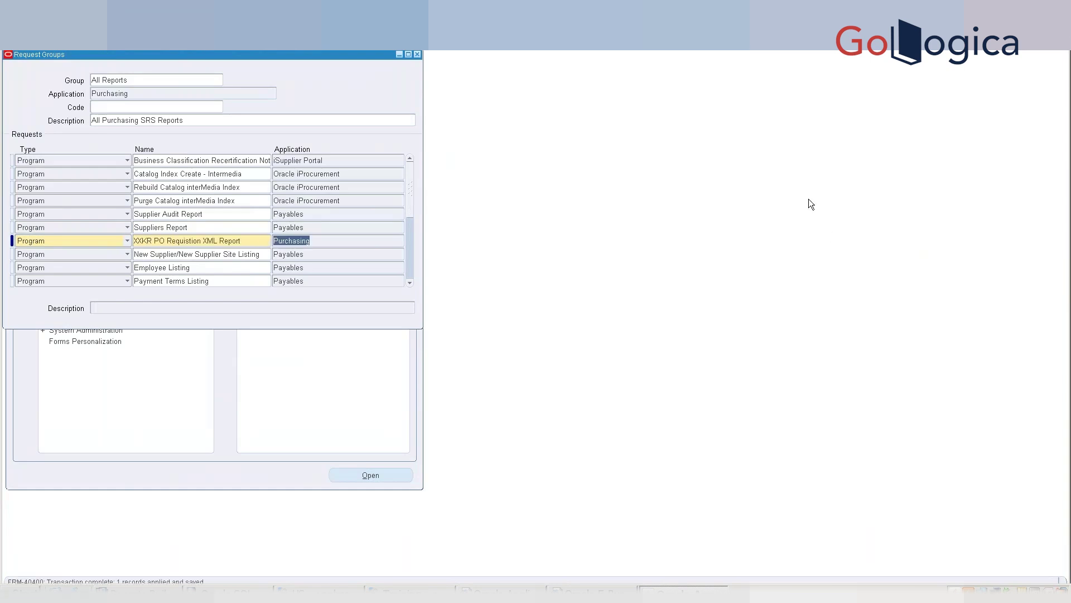
- Close the Request Groups form and switch to the Purchasing, Vision Operations (USA) responsibility
click(418, 55)
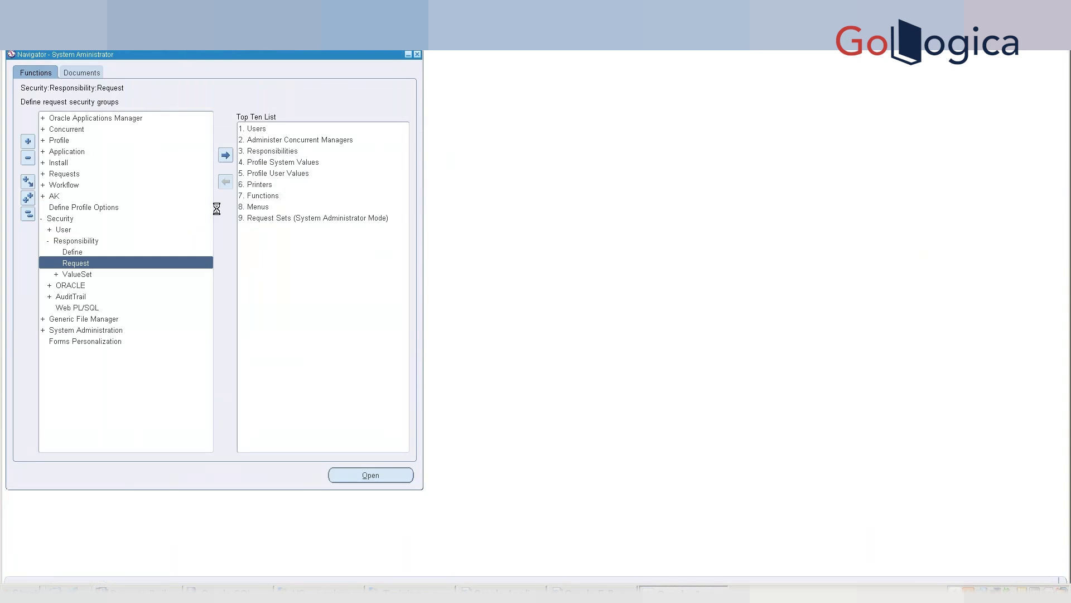
text(purchasing%)
key(Down)
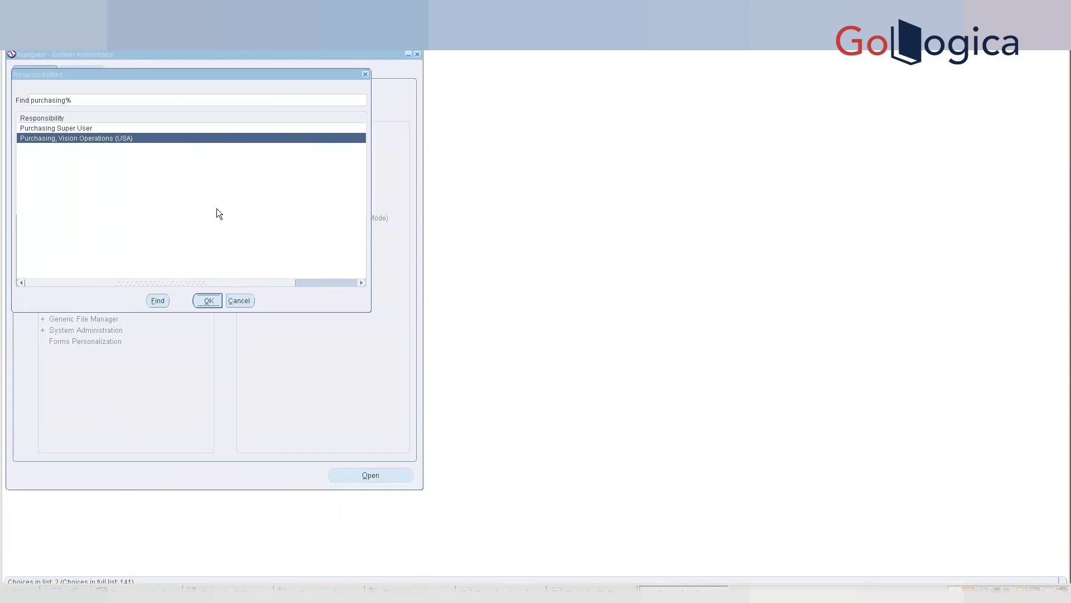
key(Return)
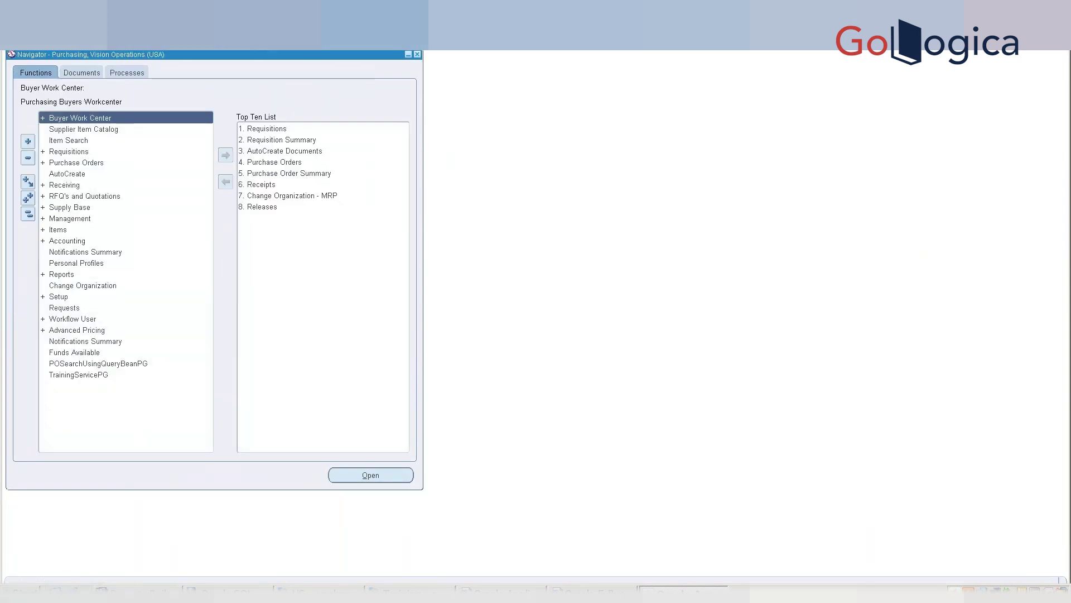
- Submit a new single request for XXKR PO Requistion XML Report and decline submitting another one
click(49, 40)
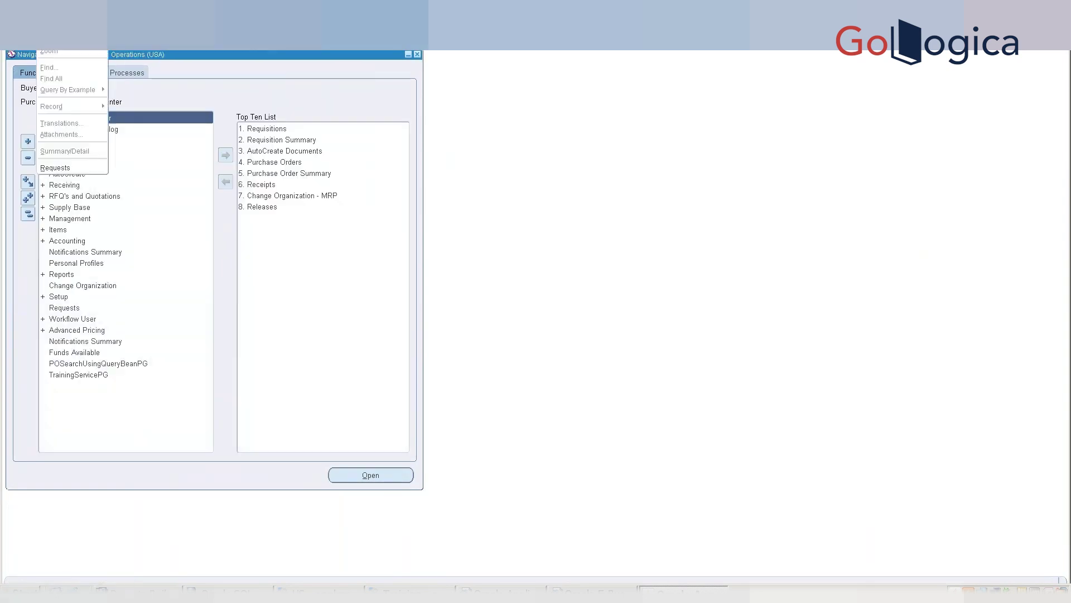
click(78, 171)
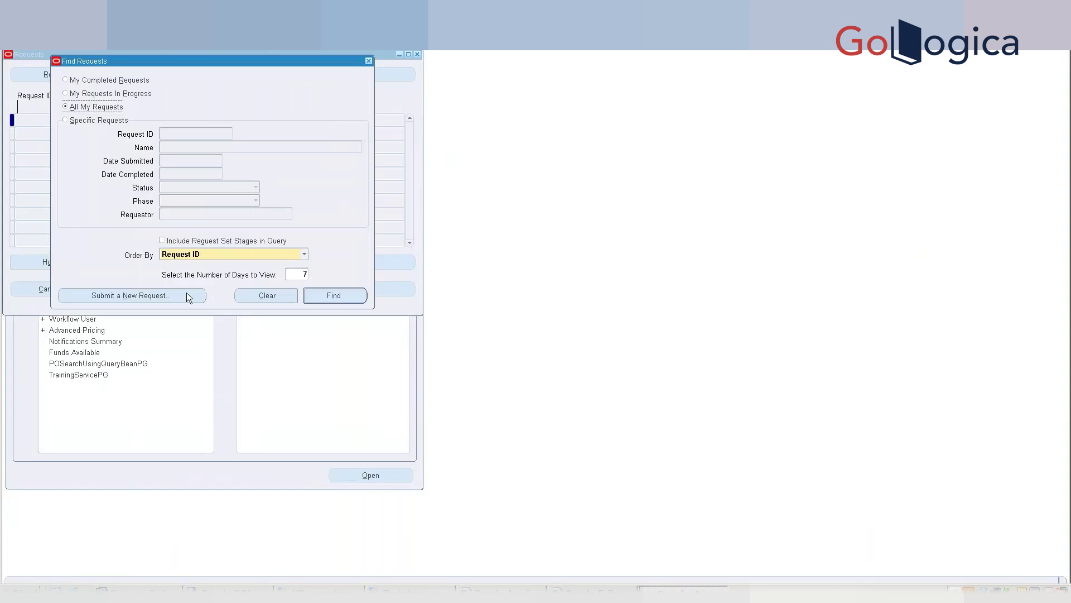
click(182, 295)
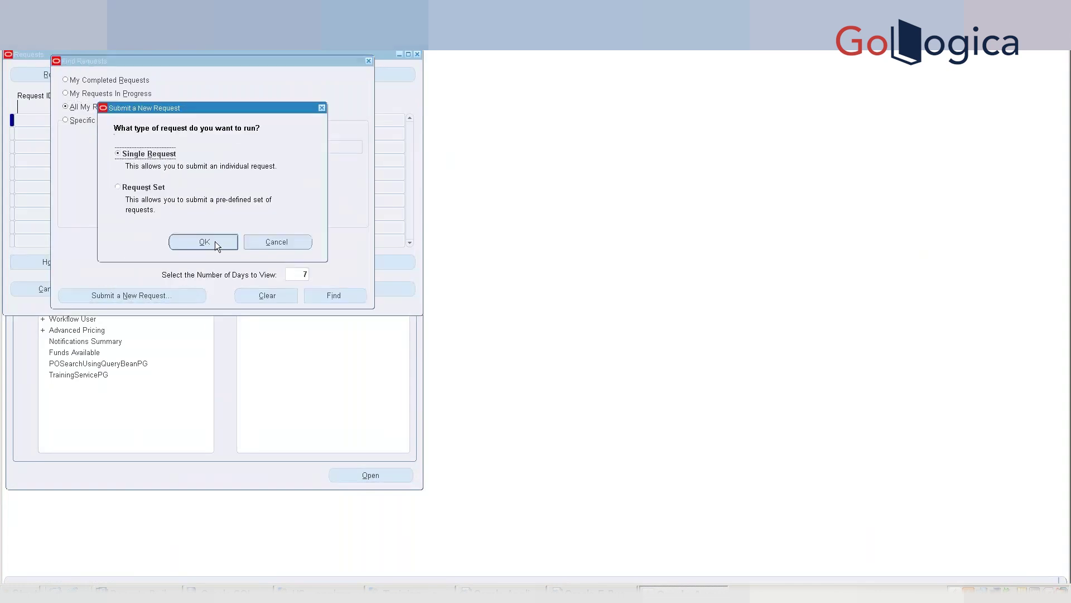
click(215, 242)
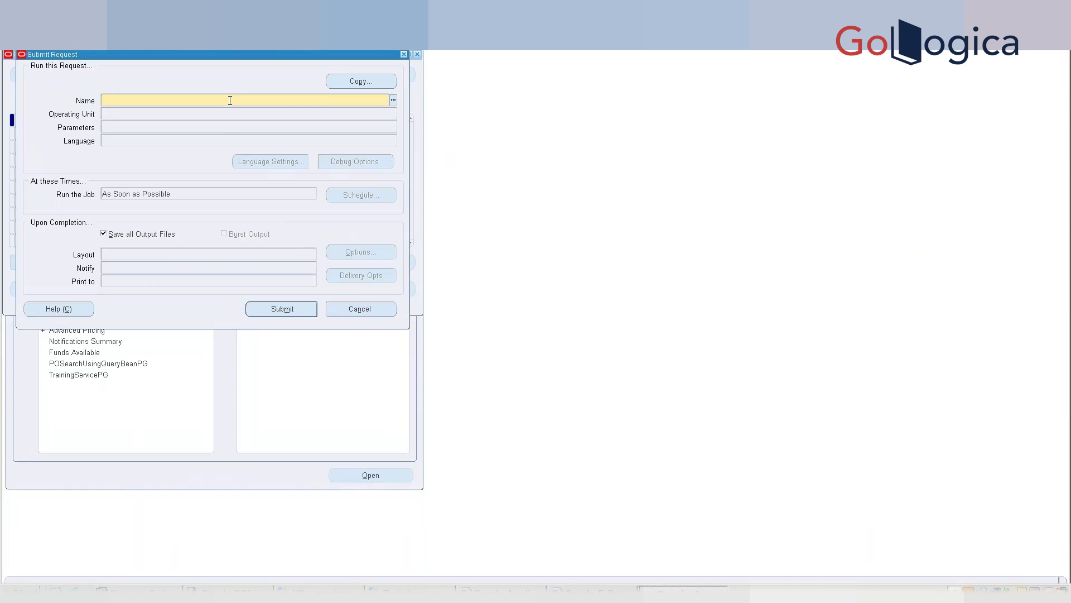
text(XXKR)
key(Tab)
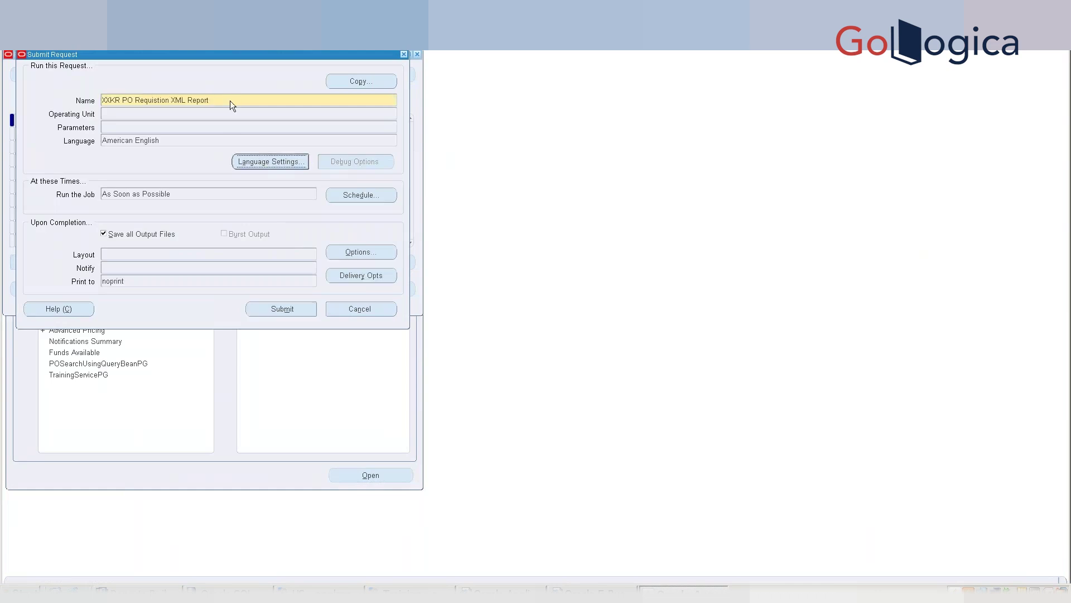
click(281, 309)
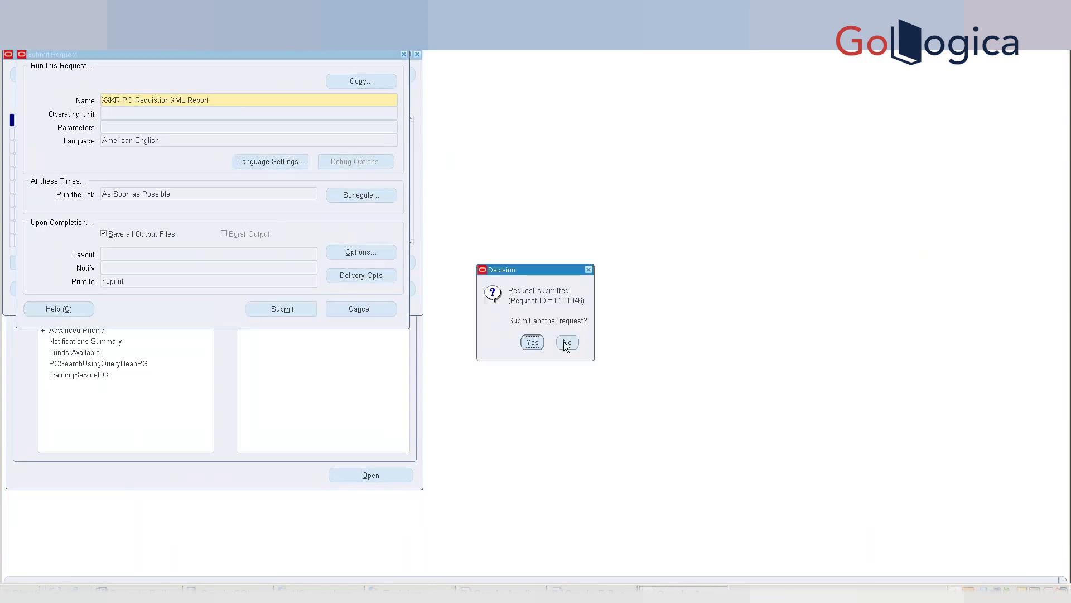
click(567, 343)
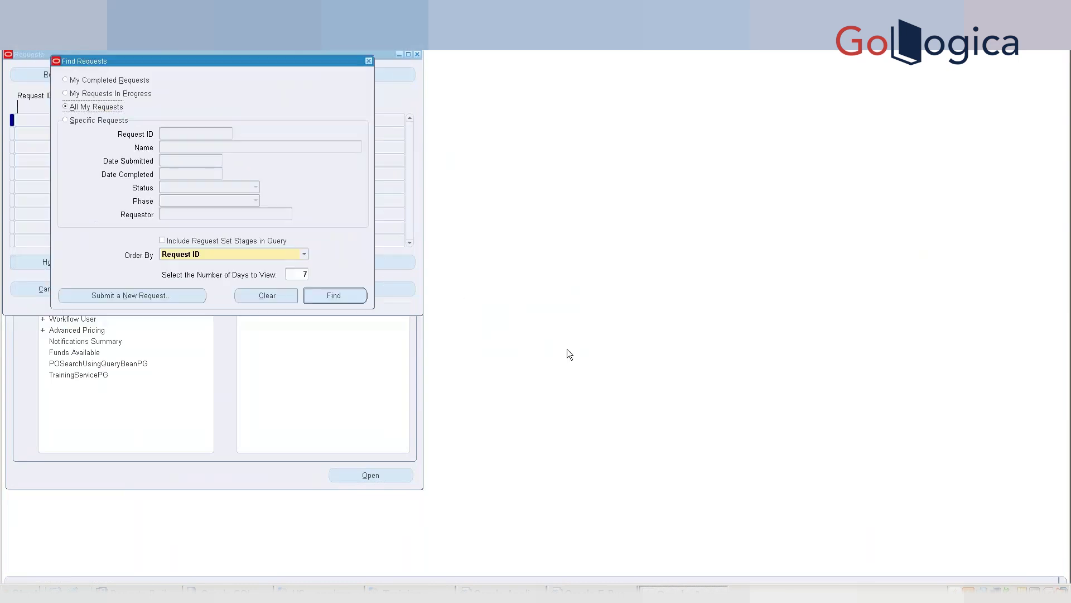
- List all own requests and refresh the data until the submitted report has finished
click(343, 297)
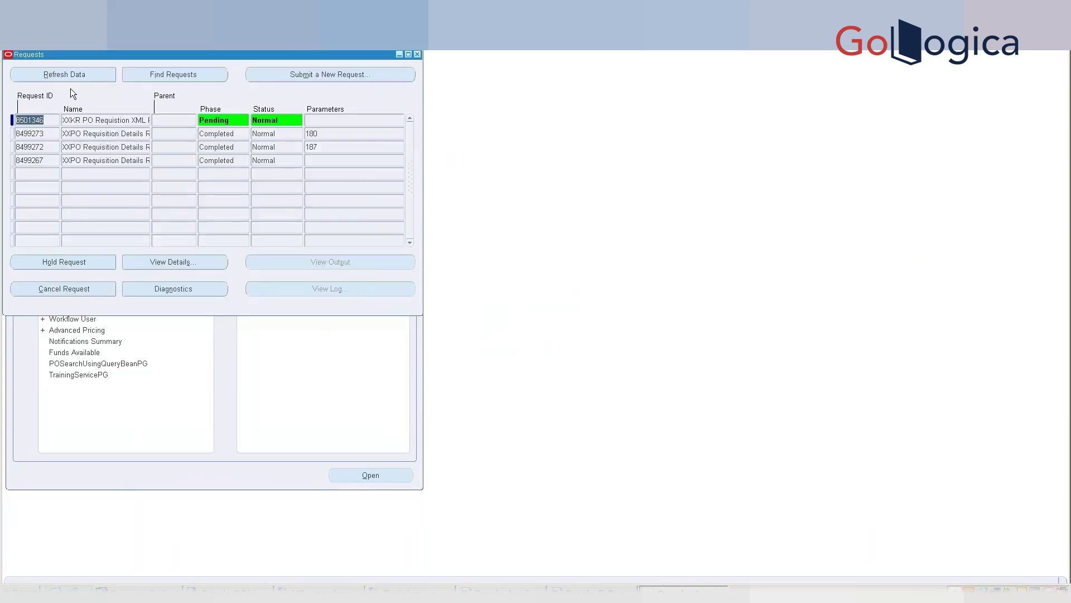
click(69, 76)
click(70, 76)
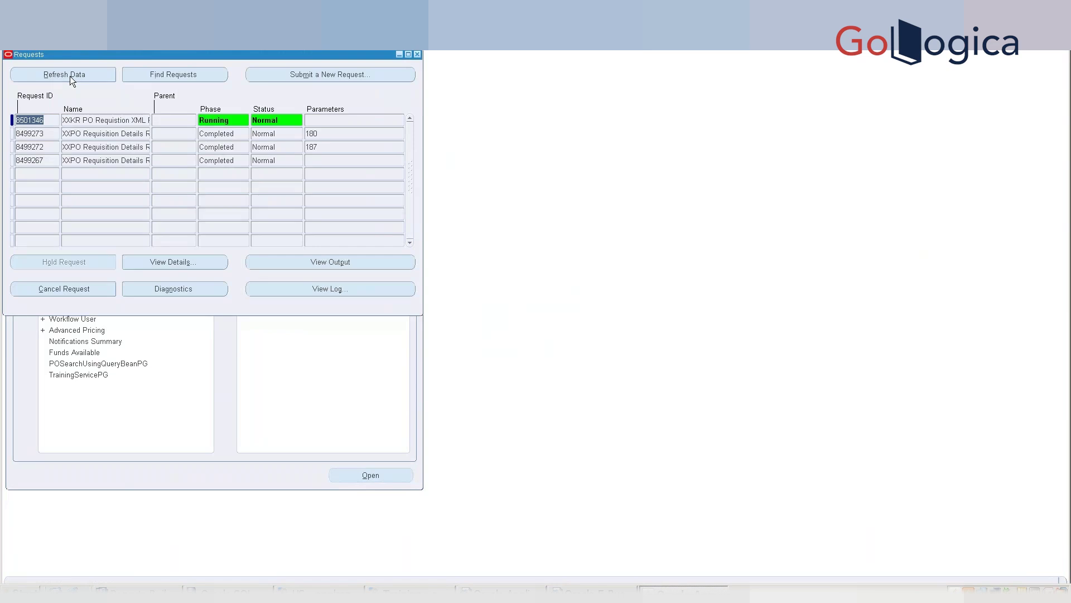
click(69, 76)
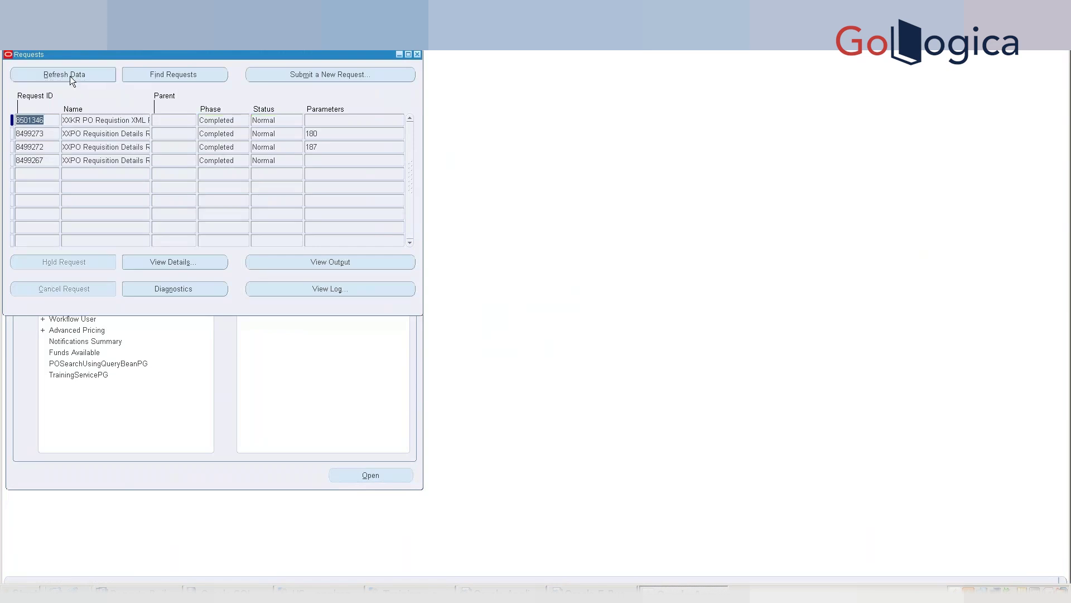
- View the request's XML output in a maximized browser window and check it through to the closing XXREP_XML_PUB_REP tag
click(301, 260)
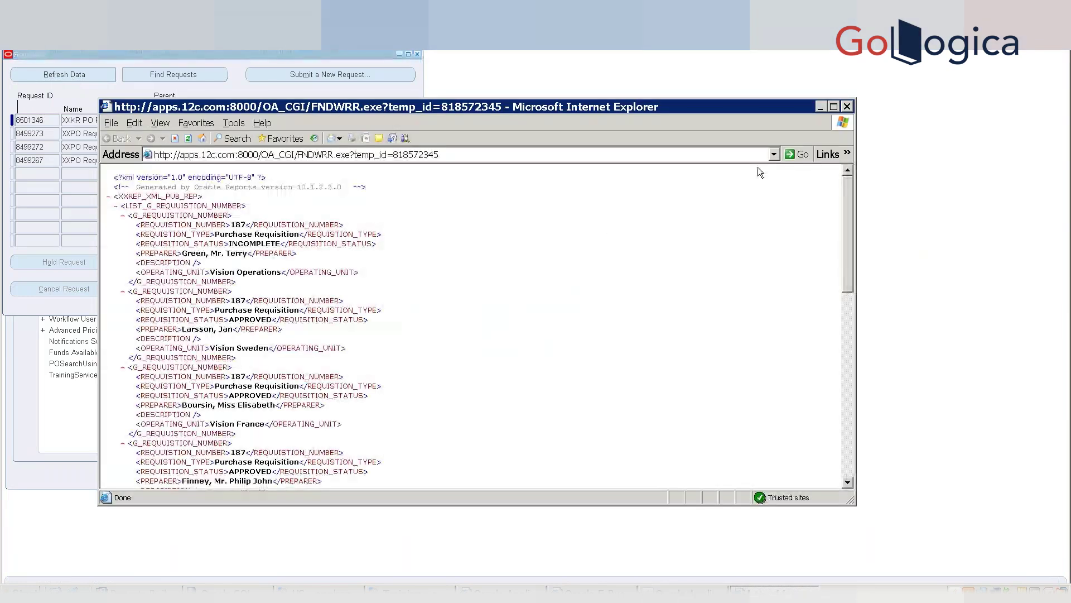
click(837, 108)
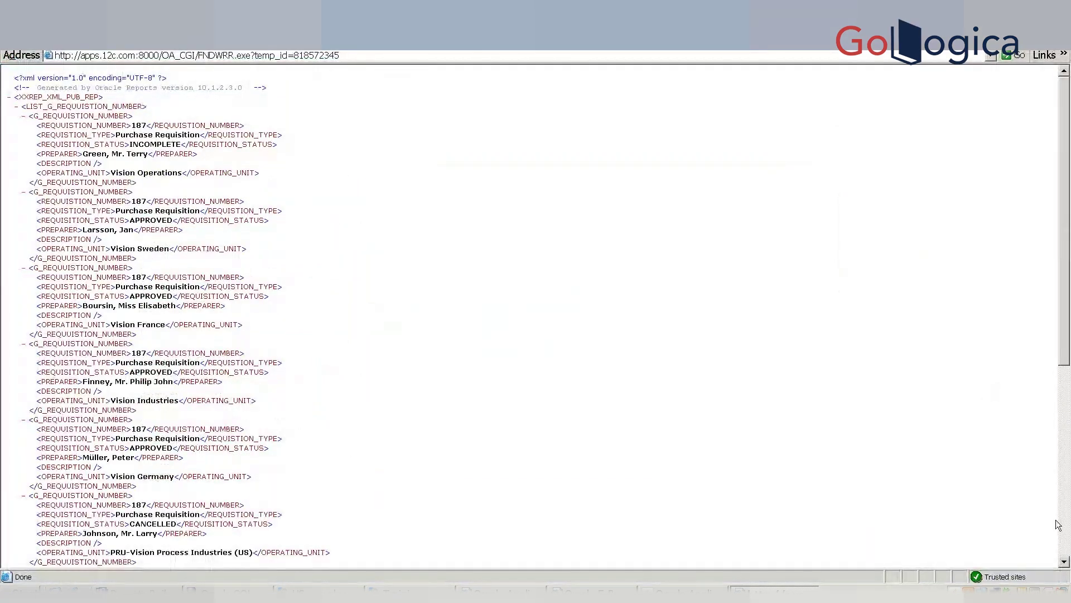
drag(1062, 355, 1048, 578)
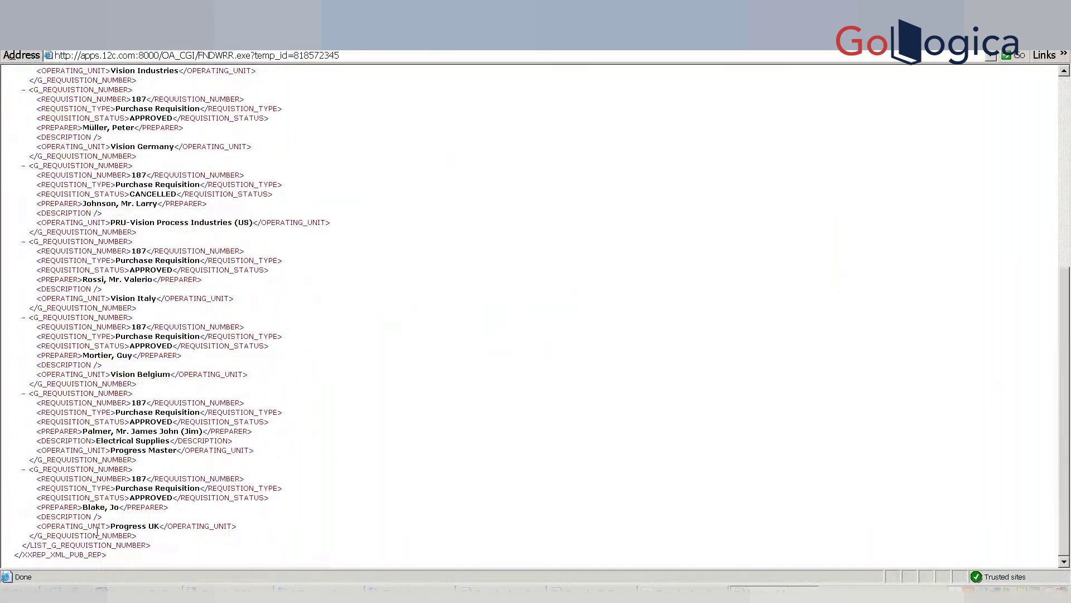
drag(82, 554, 88, 554)
- Save the XML output as XXREP_XML_PUB_REP.xml in the Training folder of My Documents
click(11, 44)
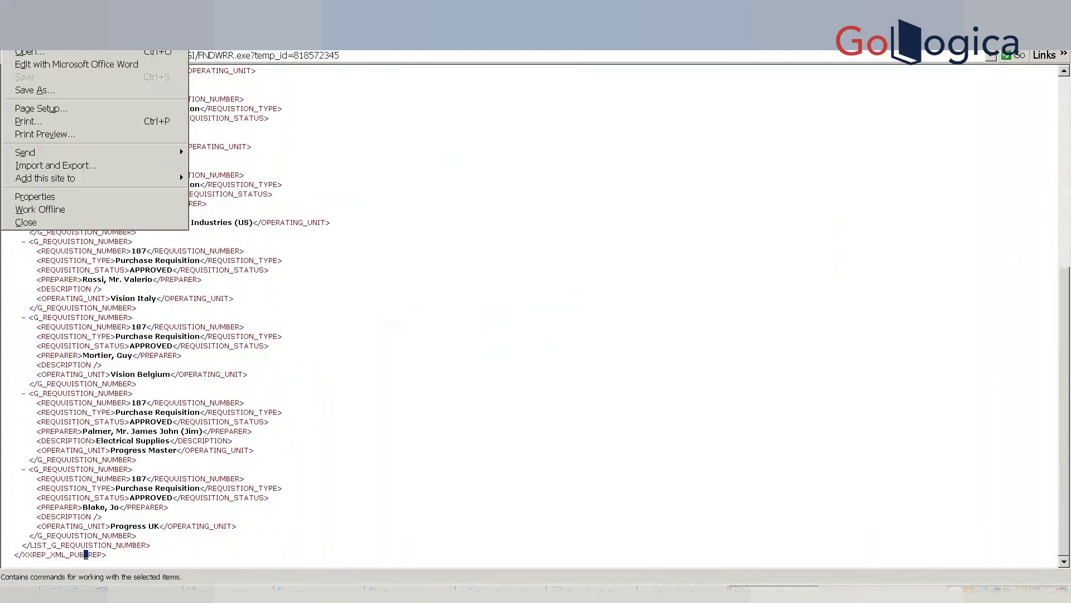
click(51, 92)
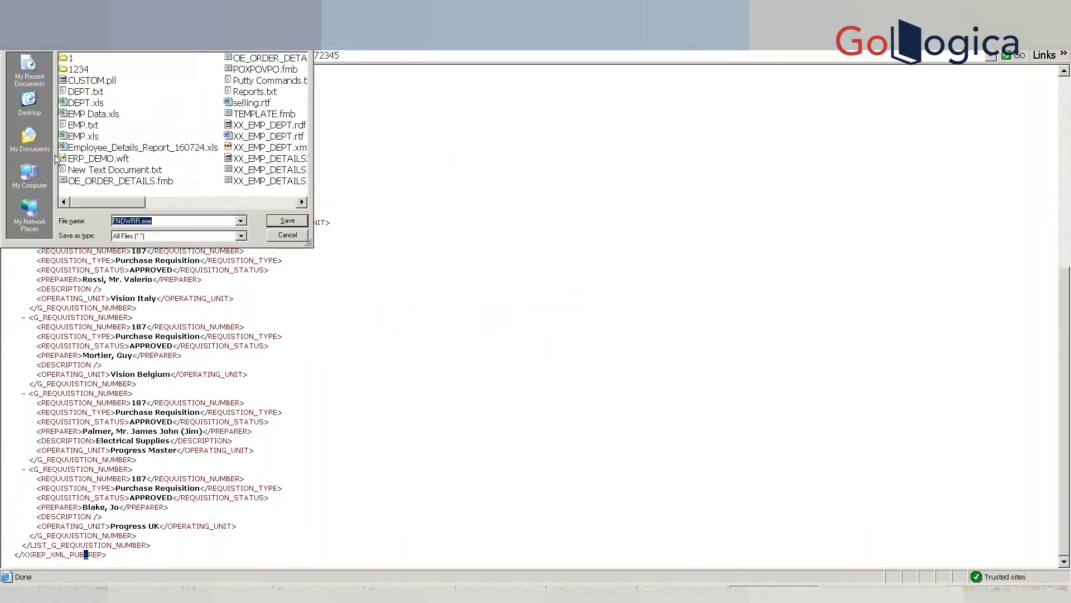
click(28, 145)
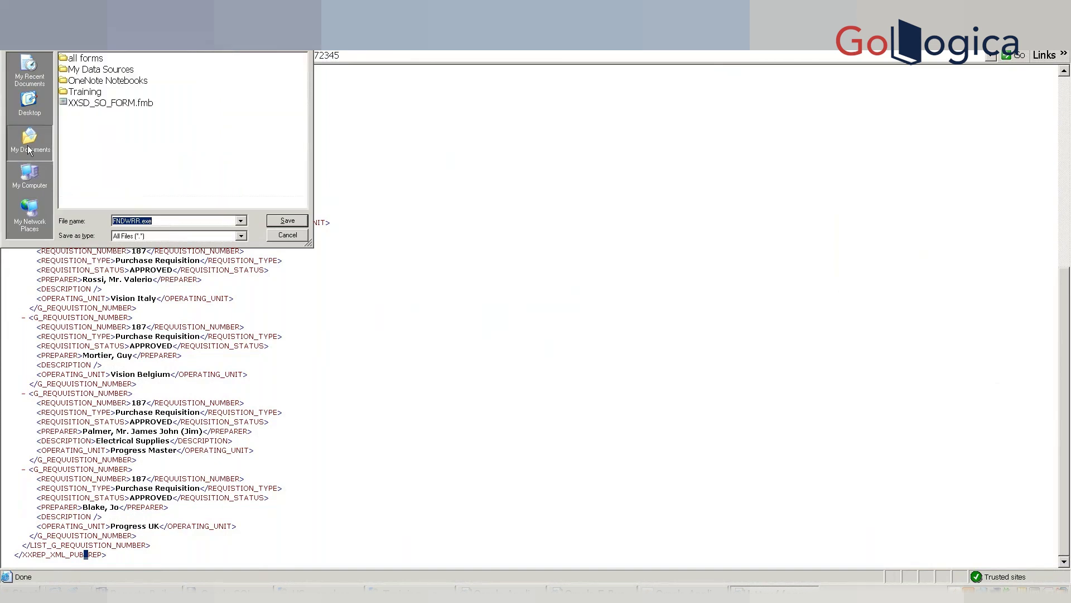
double_click(85, 92)
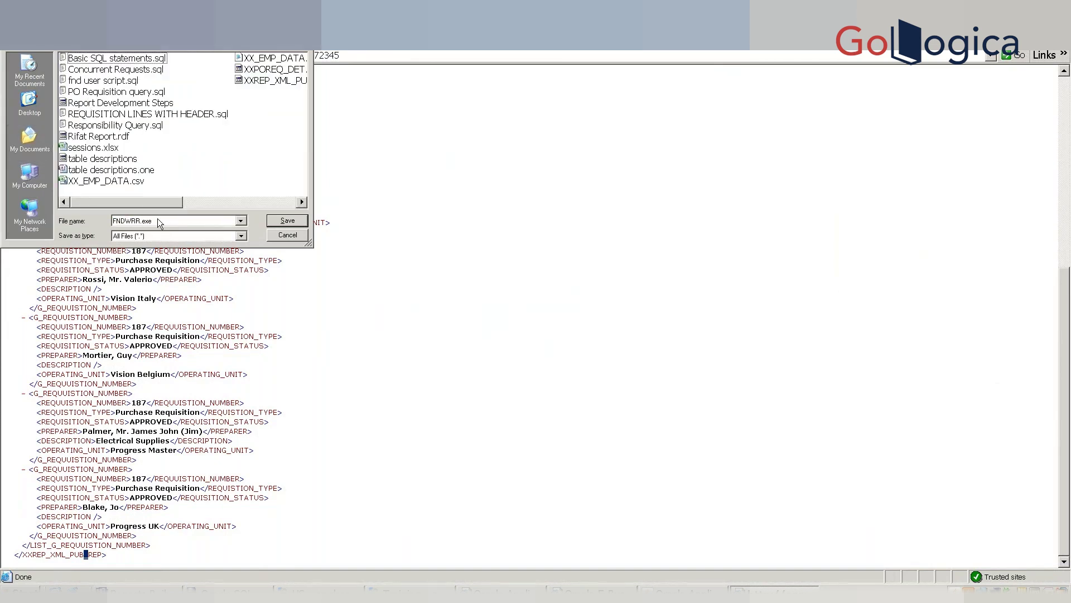
double_click(139, 221)
text(XXREP_XML_PUB_REP)
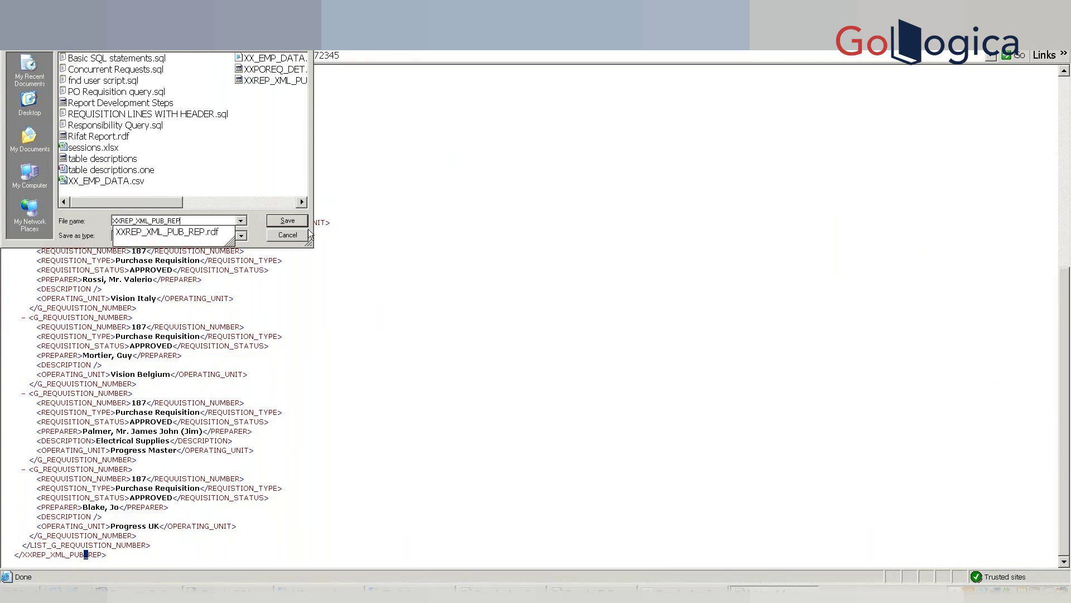
text(.xml)
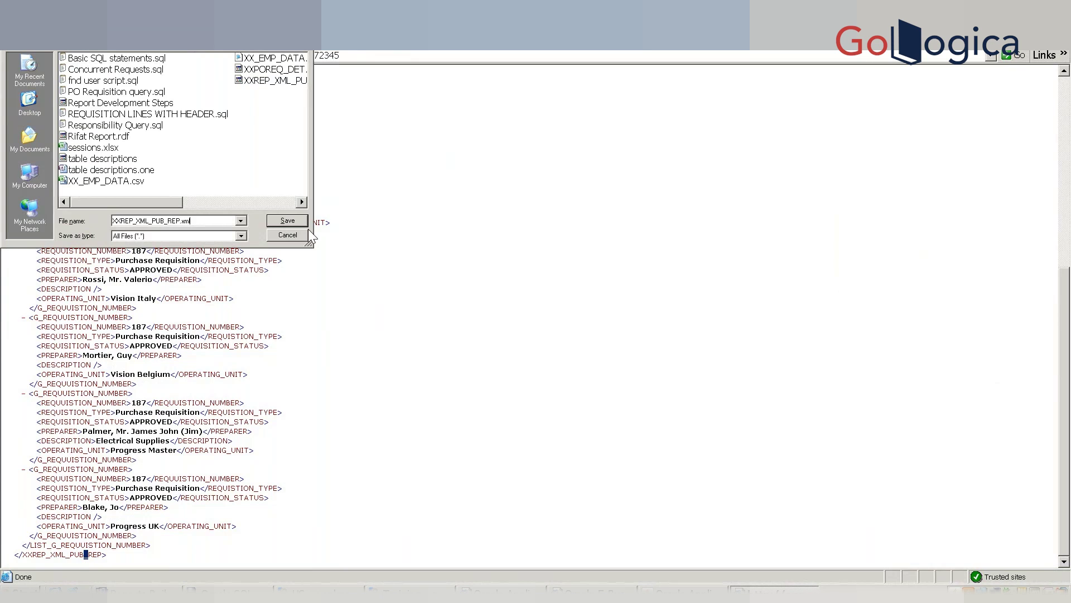
key(Return)
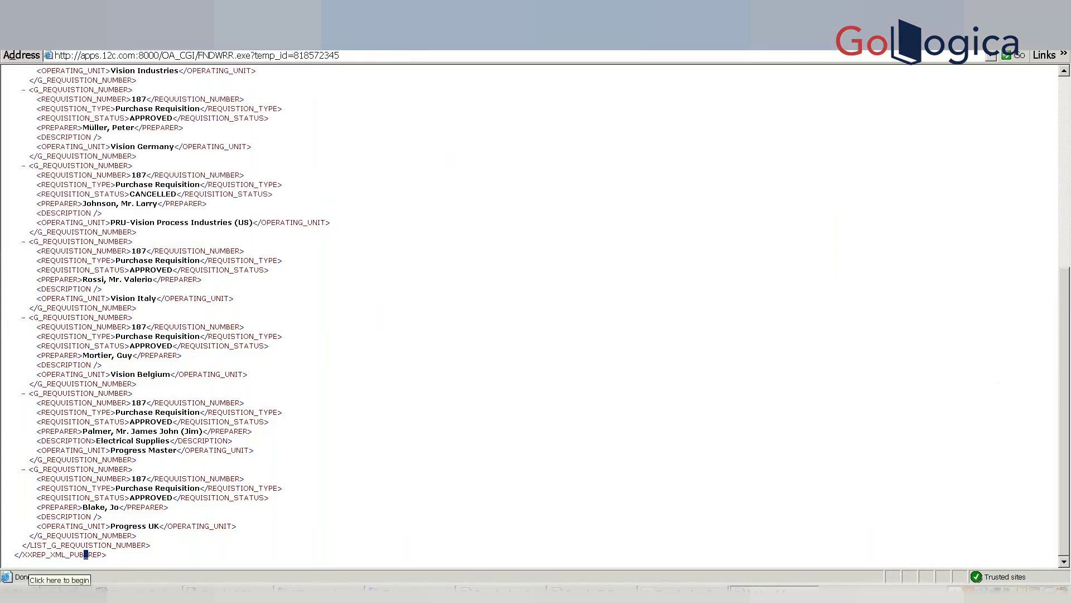
- Launch Microsoft Office Word 2007 with a new blank document
click(14, 593)
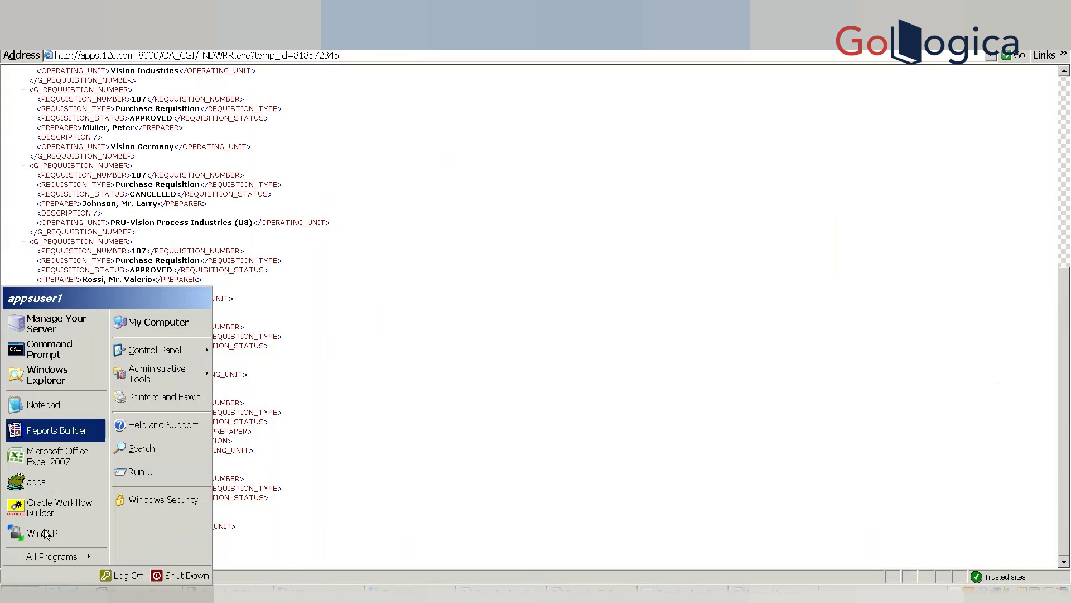
mouse_move(65, 558)
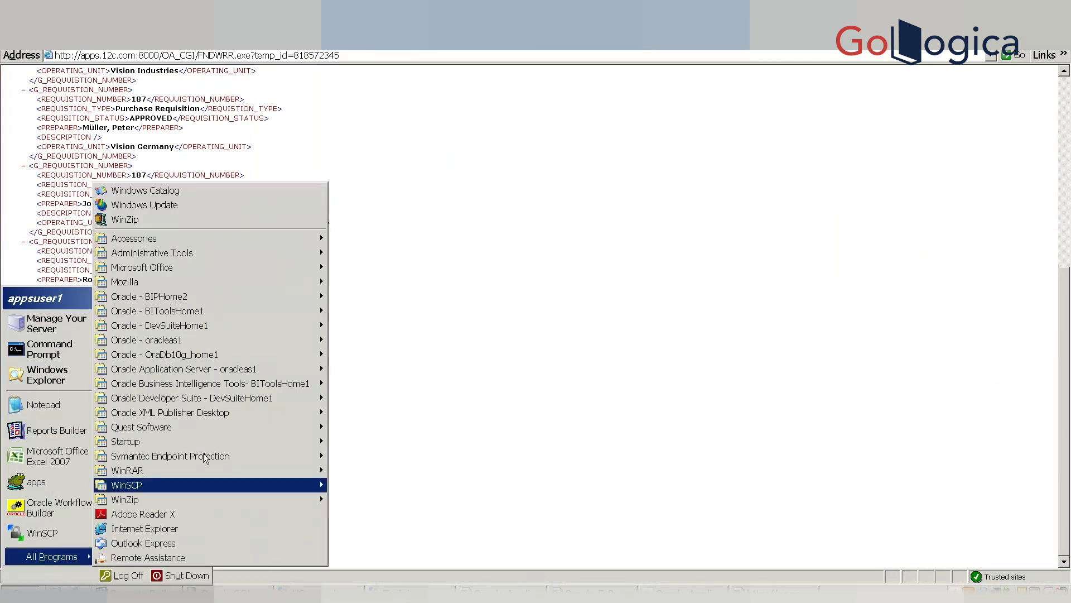
mouse_move(158, 239)
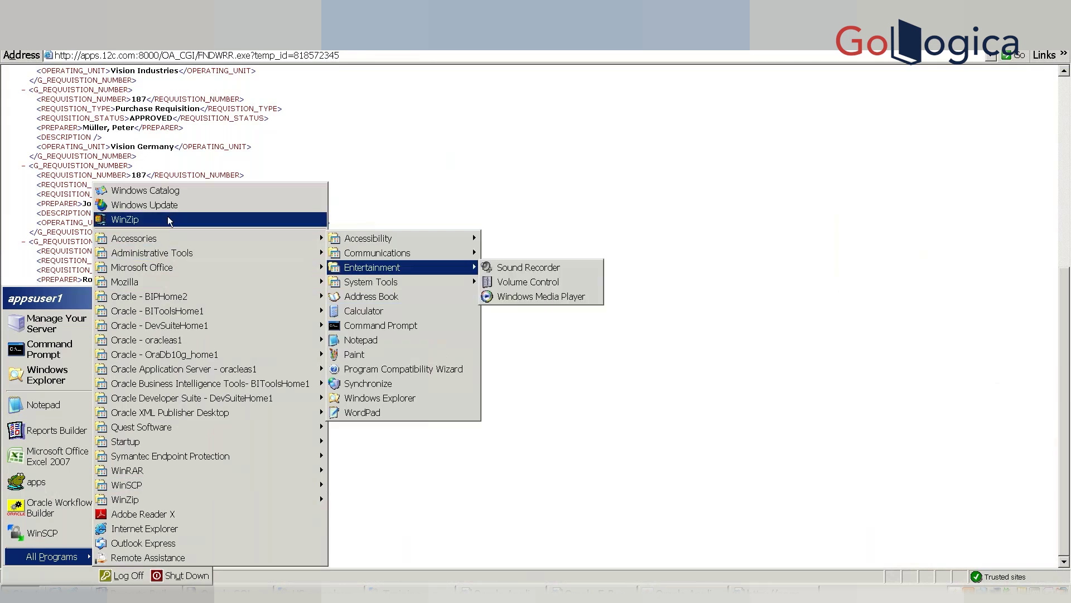
mouse_move(210, 235)
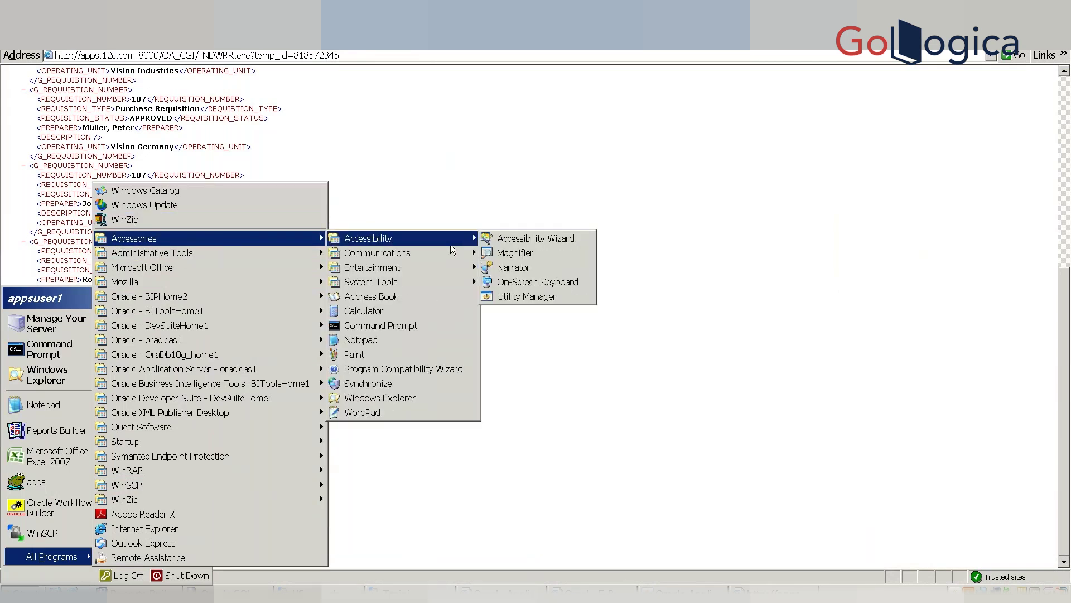
mouse_move(452, 266)
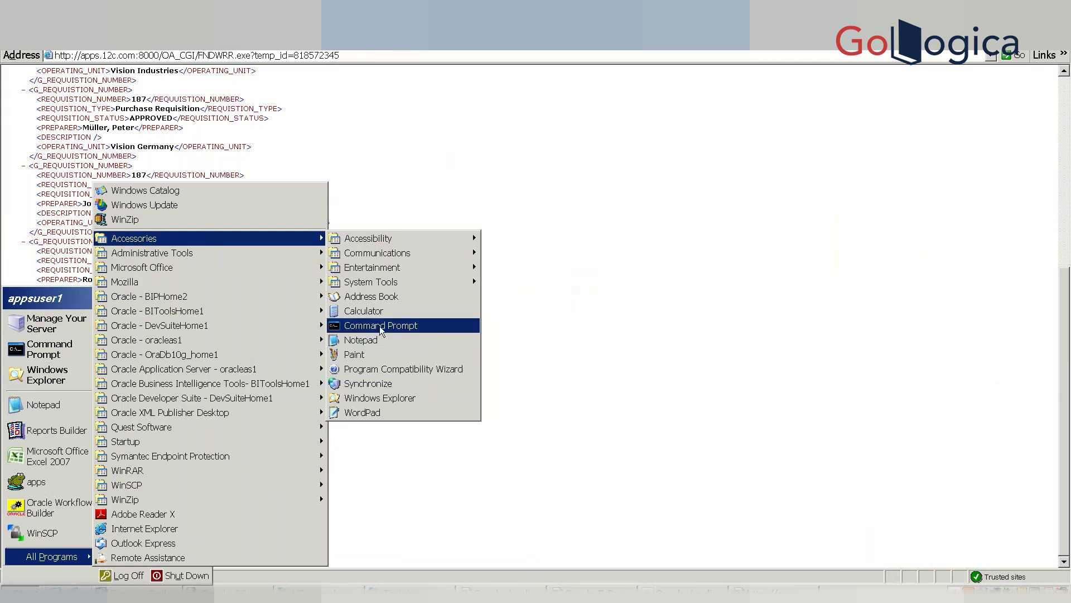
mouse_move(234, 252)
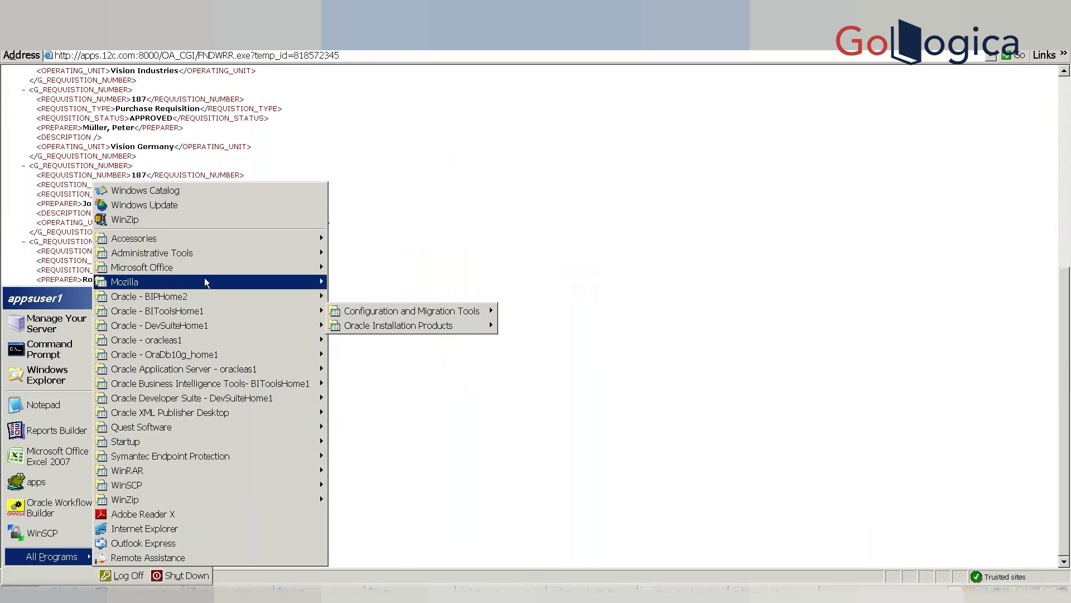
mouse_move(212, 269)
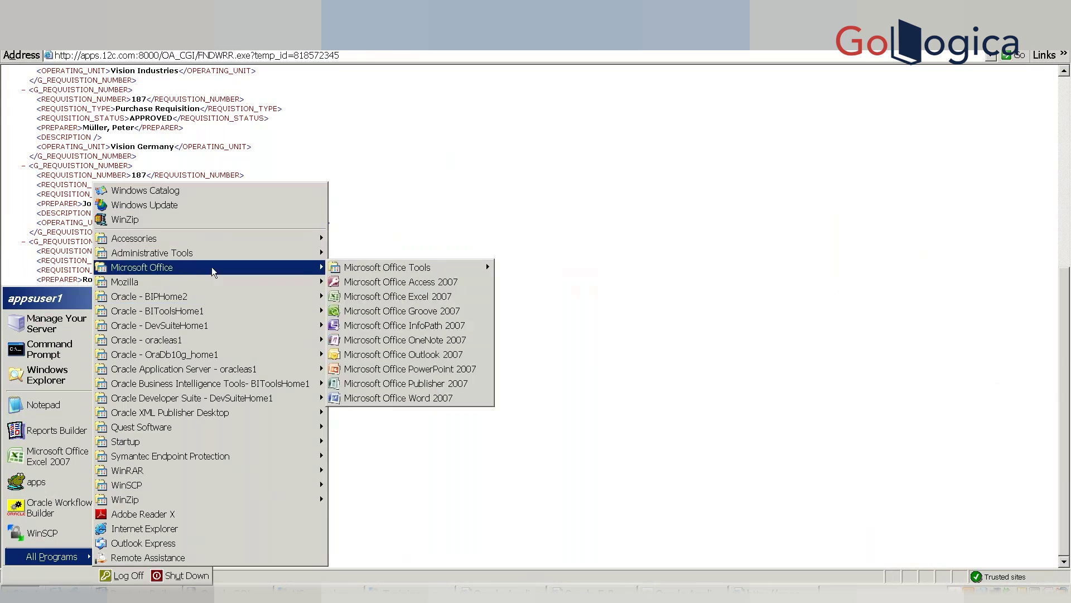
click(424, 399)
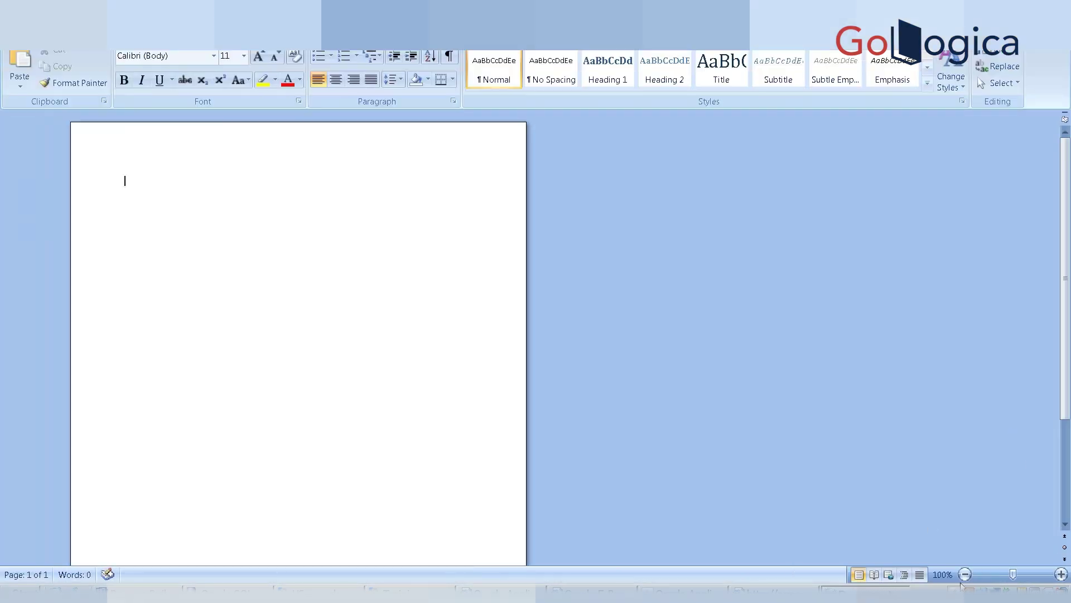
click(875, 574)
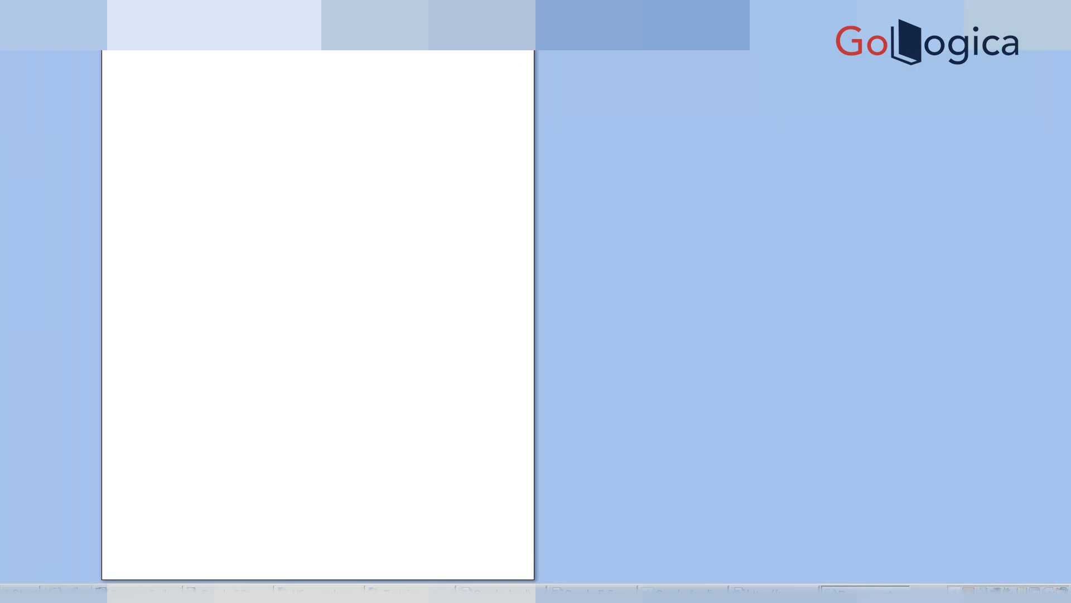
key(Escape)
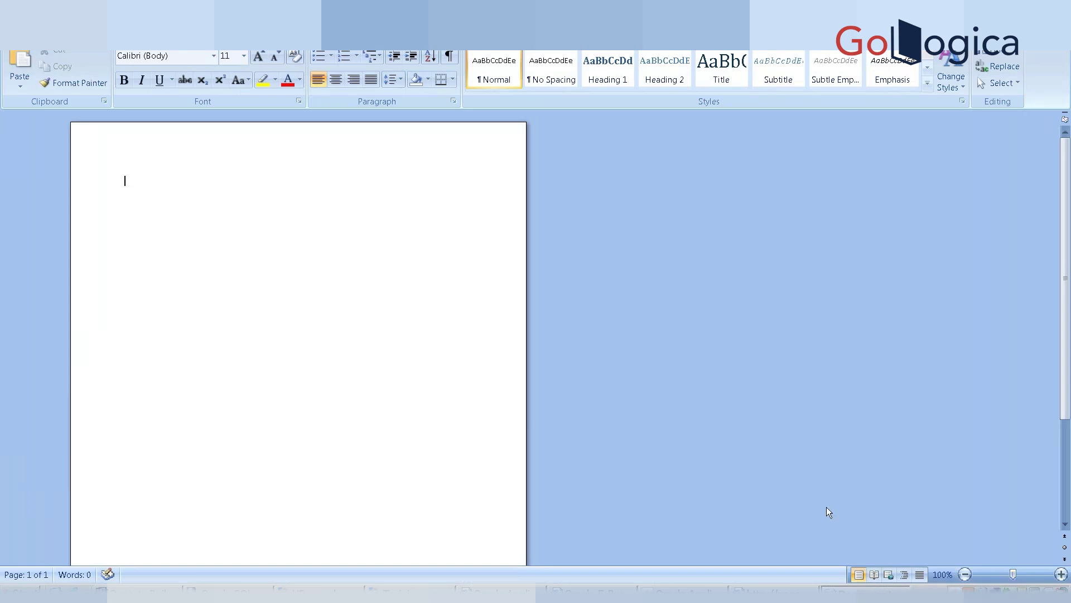
click(920, 575)
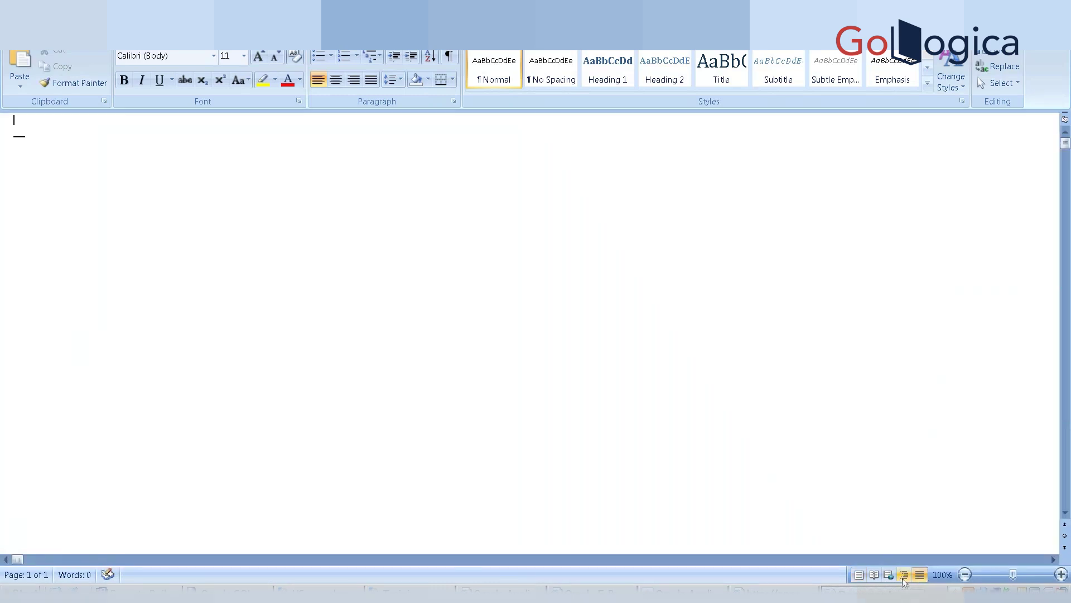
click(905, 578)
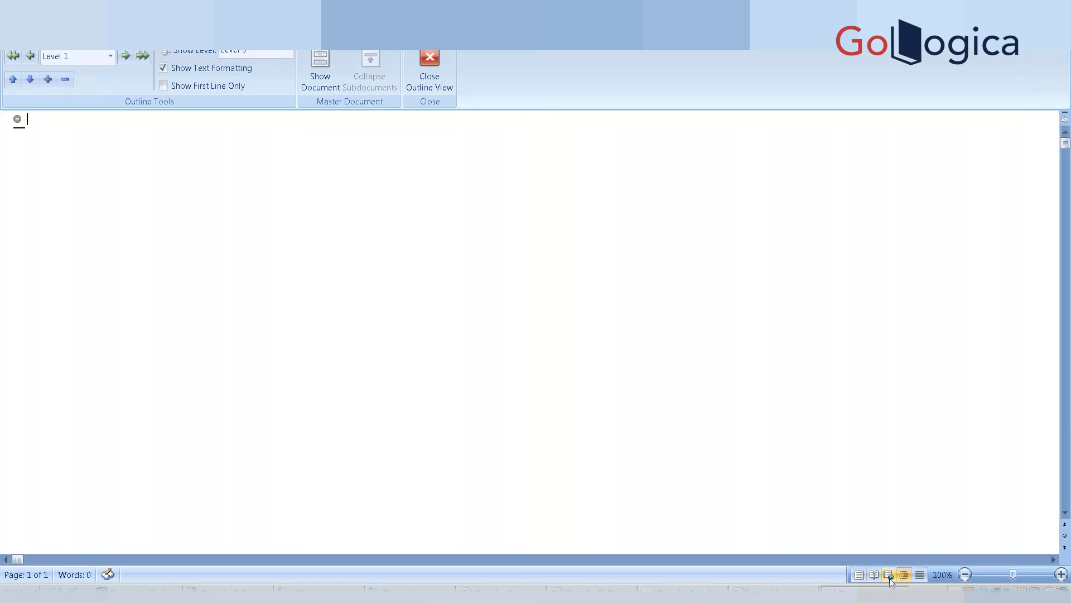
click(890, 577)
click(873, 575)
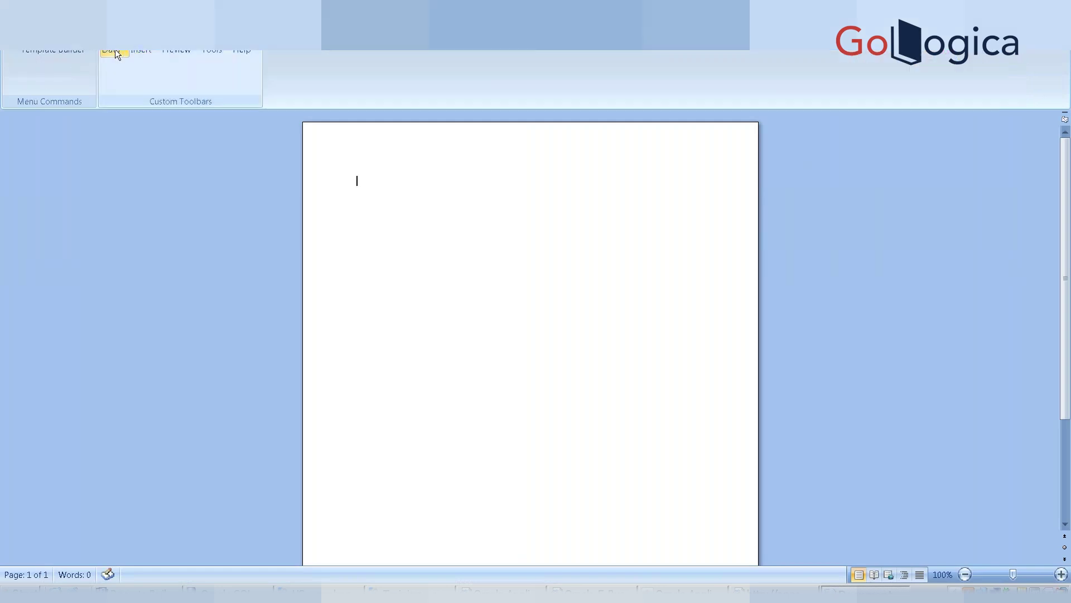
- Load the saved XML report output from the Training folder of My Documents and insert all its fields into the document
click(115, 49)
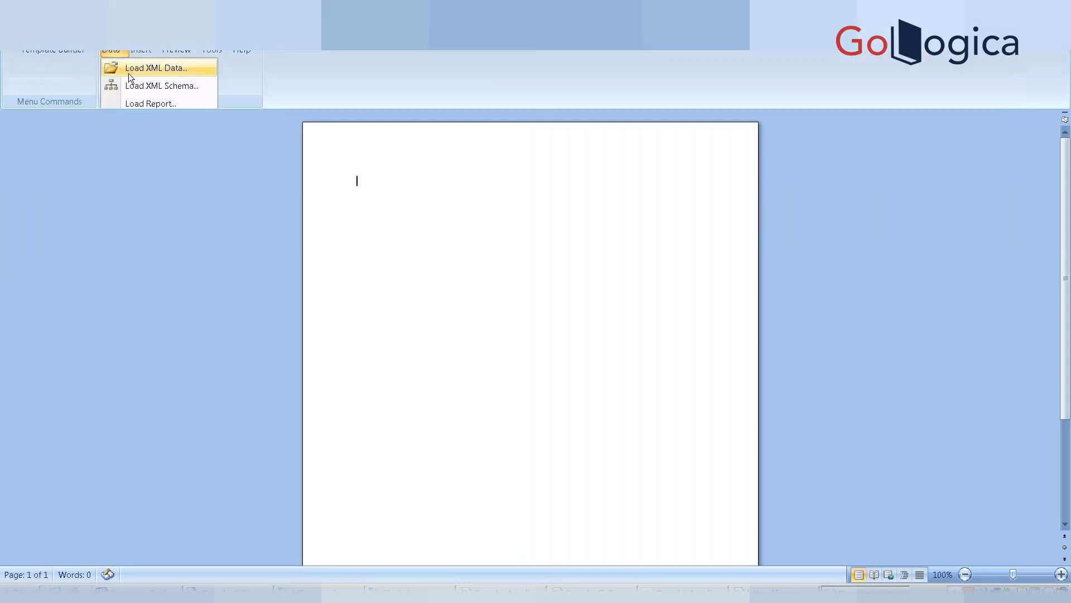
click(129, 73)
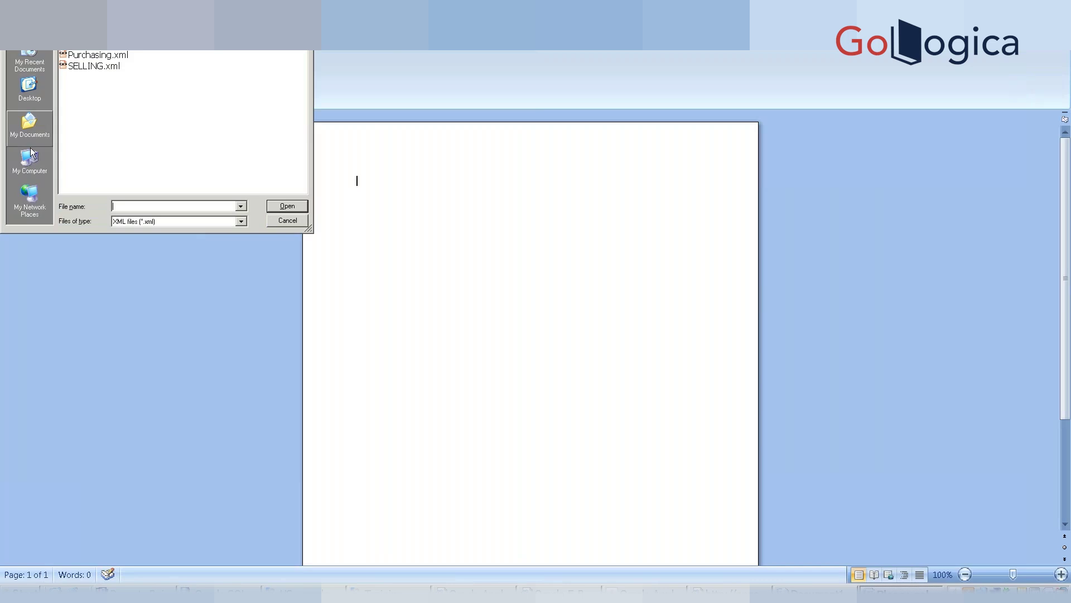
click(25, 112)
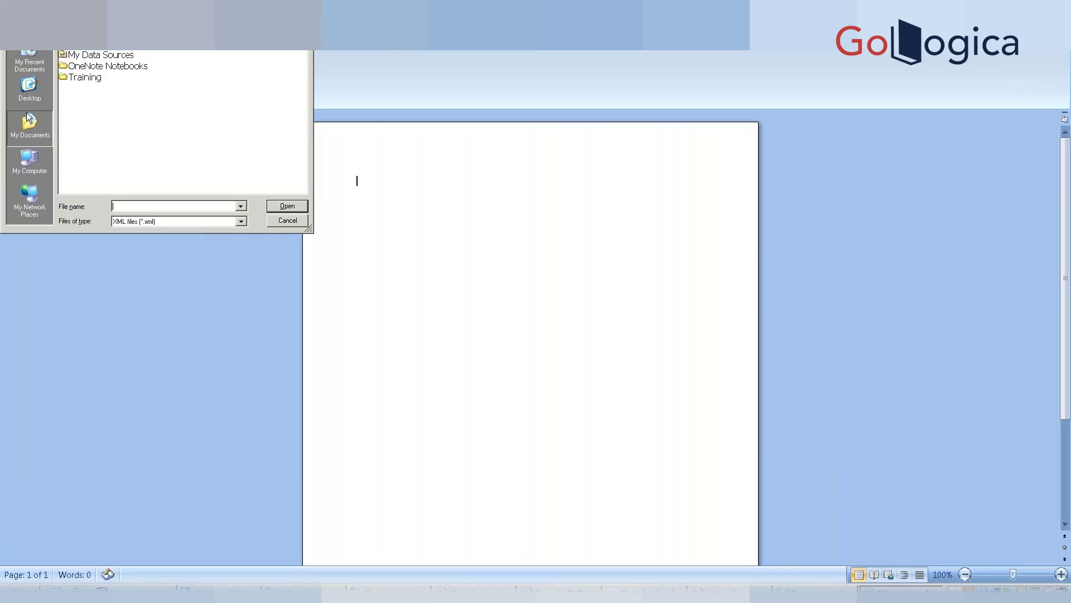
double_click(97, 80)
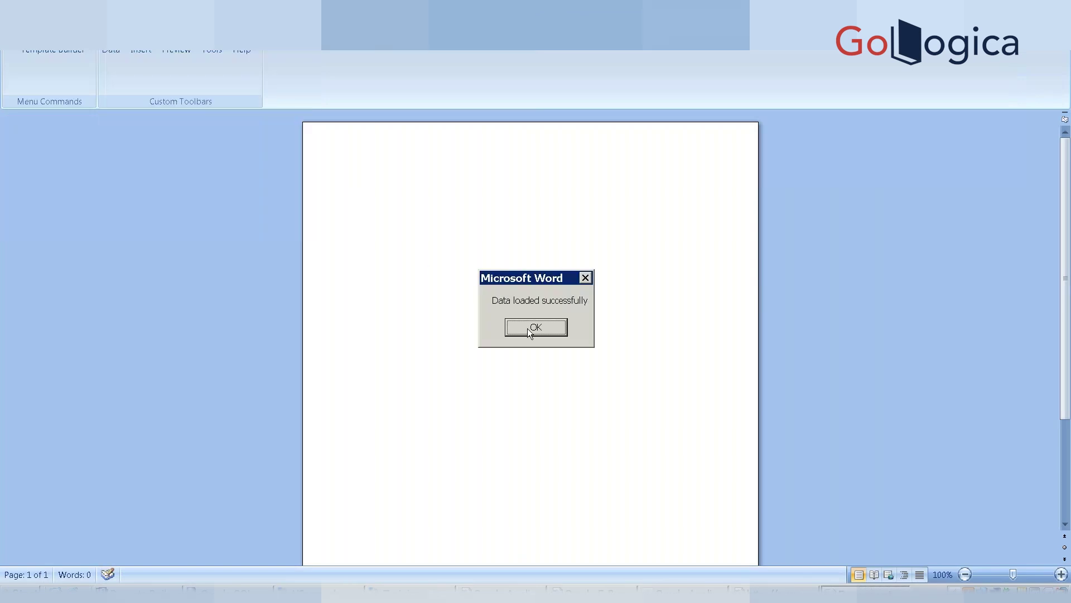
click(527, 328)
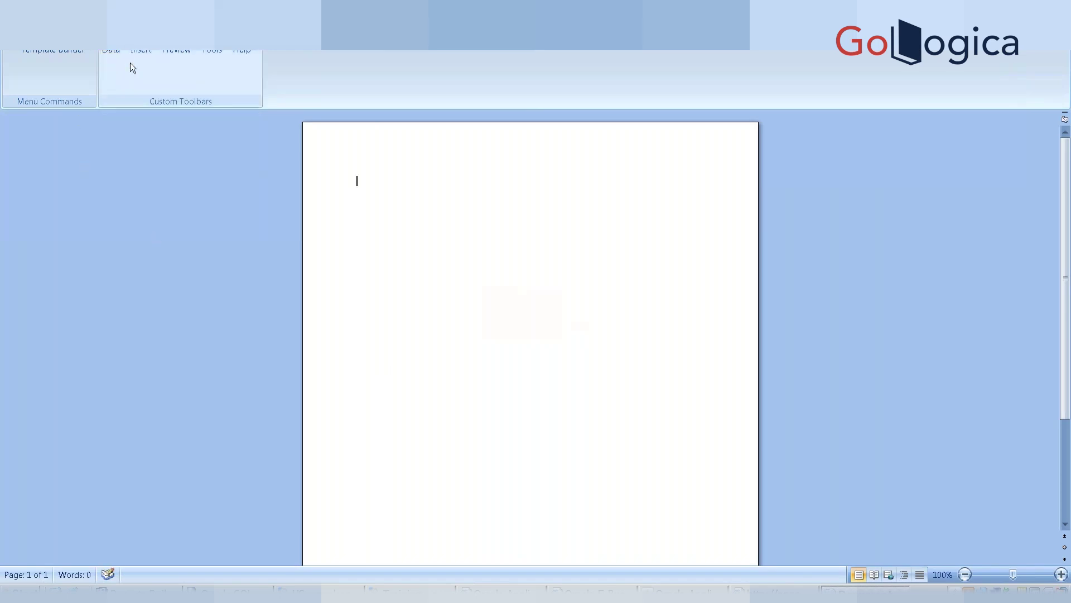
click(146, 55)
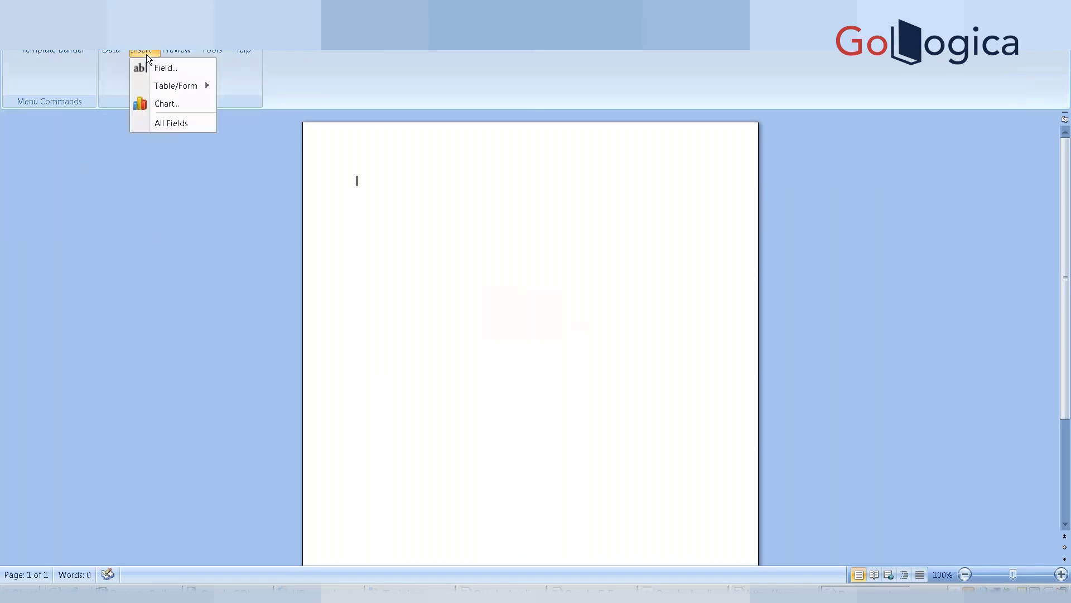
click(166, 123)
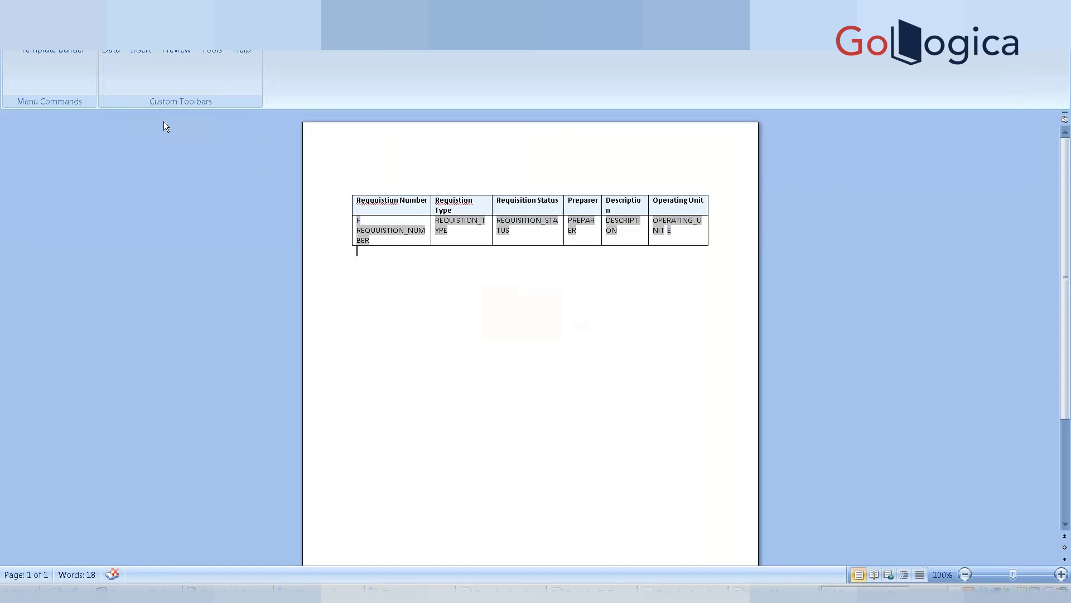
- Open the page header for editing and copy the report name XXKR PO Requistion XML Report from PO Requisition query.sql in Oracle SQL Developer
double_click(356, 146)
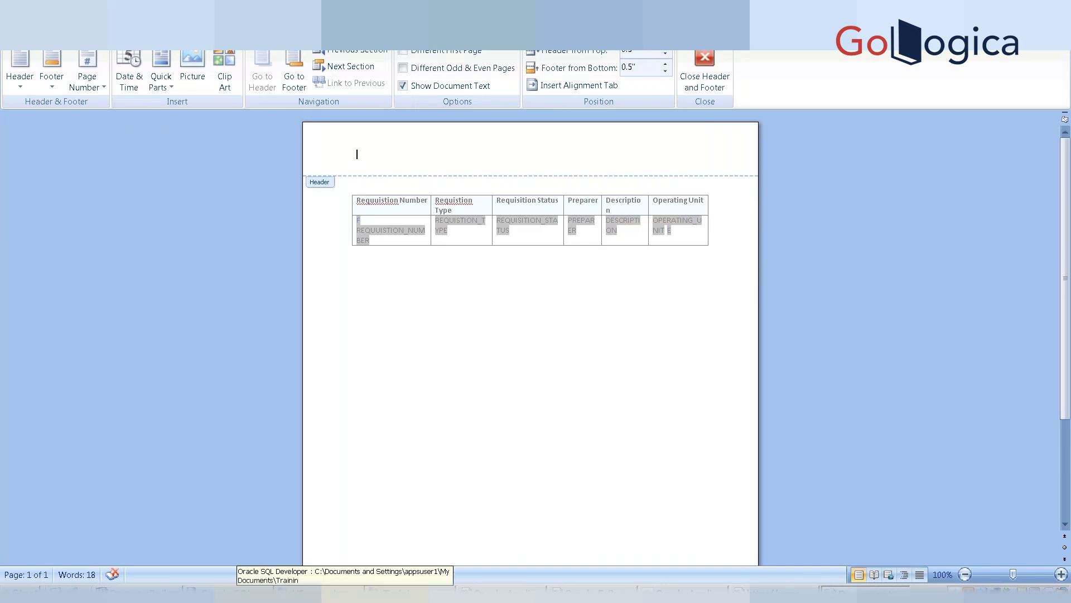
click(234, 593)
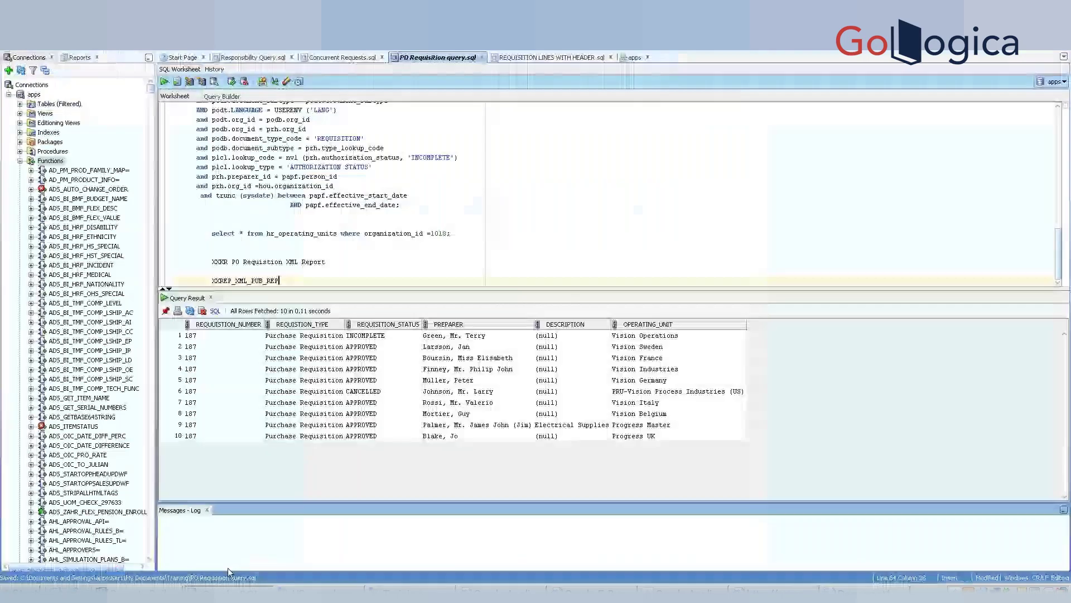
click(214, 261)
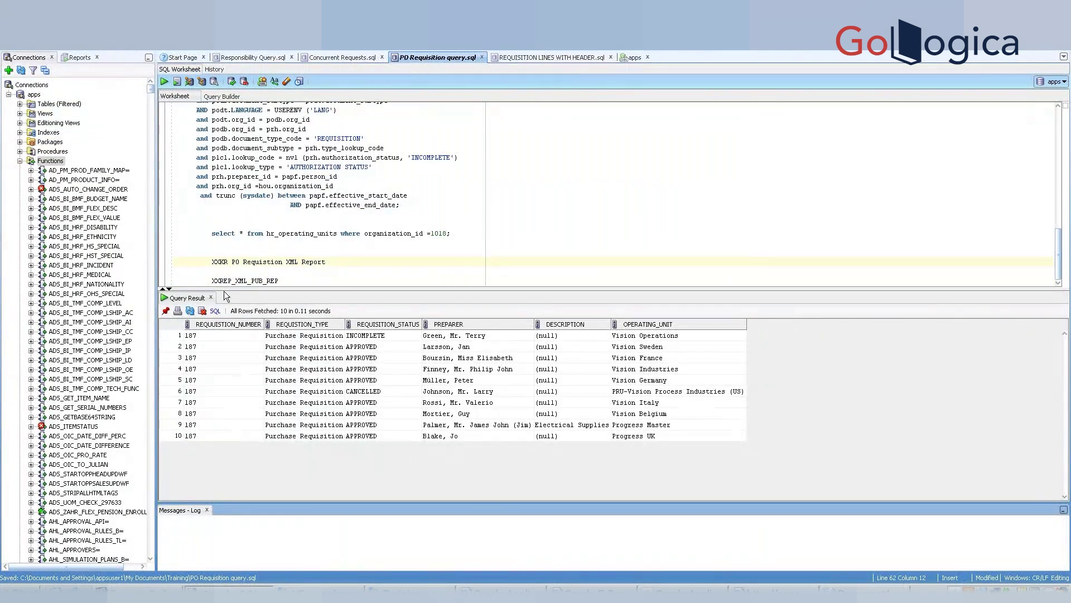
key(Left)
key(shift+Right)
key(shift+Right)
key(shift+Right)
key(shift+Right)
key(shift+Right)
key(shift+Right)
key(shift+Right)
key(shift+Right)
key(shift+Right)
key(shift+Right)
key(shift+Right)
key(shift+Right)
key(shift+Right)
key(shift+Right)
key(shift+Right)
key(shift+Right)
key(shift+Right)
key(shift+Right)
key(shift+Right)
key(shift+Right)
key(shift+Right)
key(shift+Right)
key(shift+Right)
key(shift+Right)
key(shift+Right)
key(shift+Right)
key(ctrl+c)
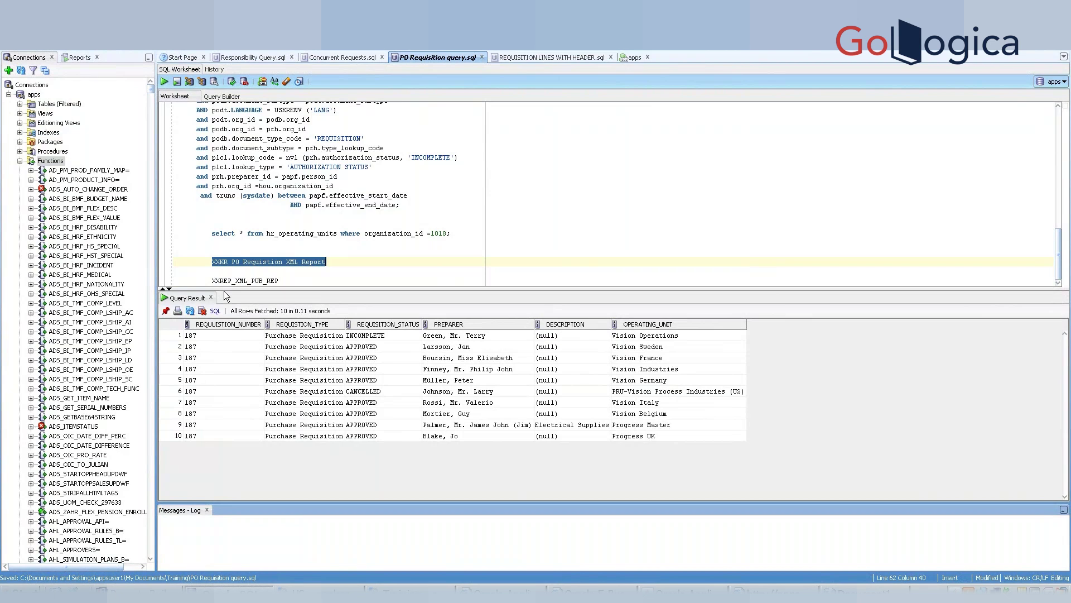
- Switch to Microsoft Word and paste the copied report name into the page header as a bold, centred title
key(alt+Tab)
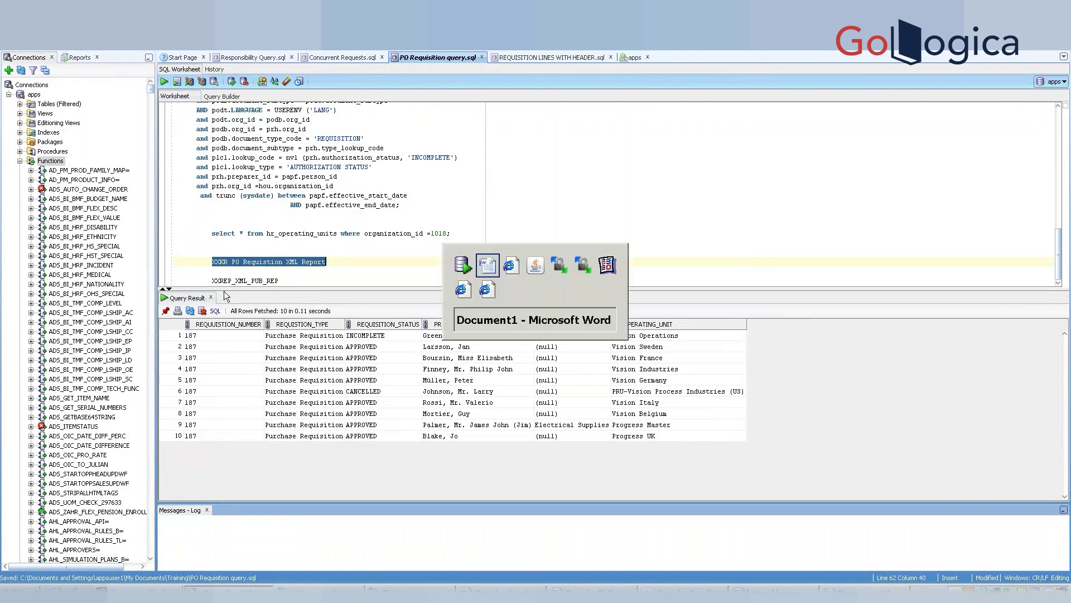
key(ctrl+v)
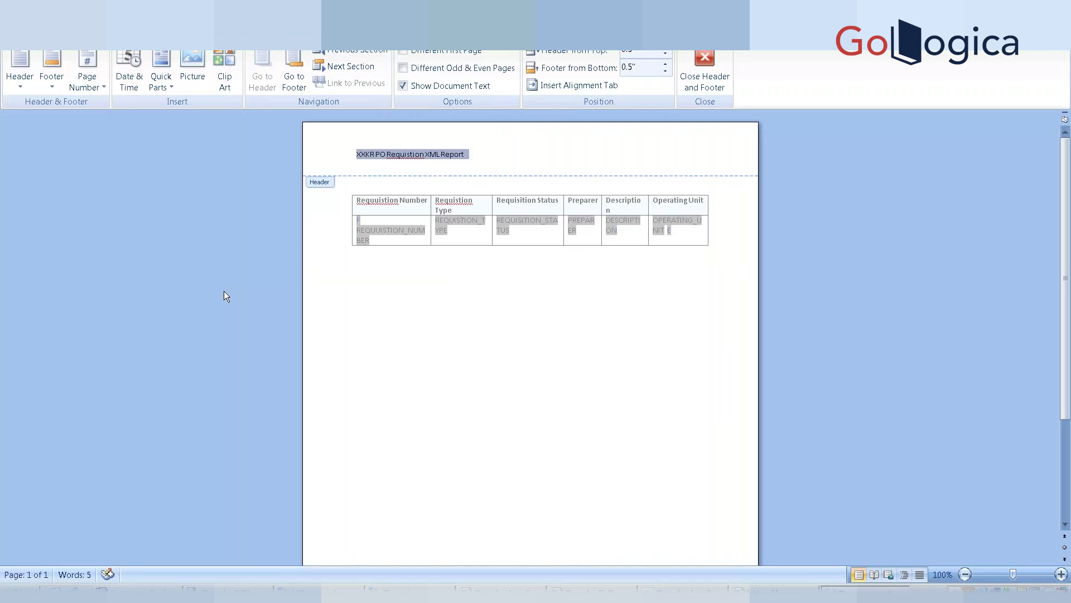
key(ctrl+b)
click(48, 38)
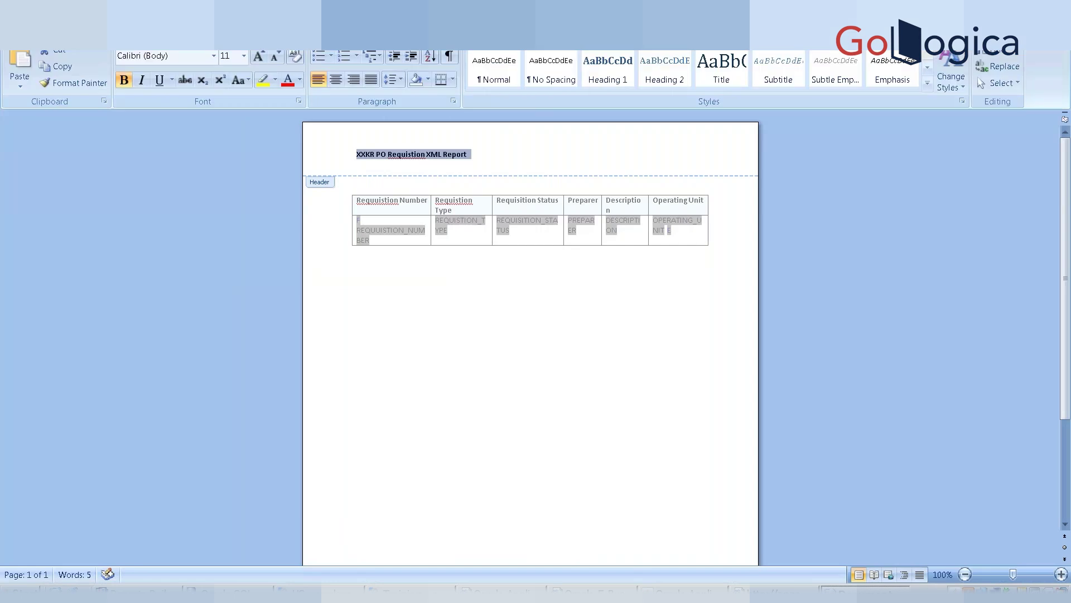
click(337, 82)
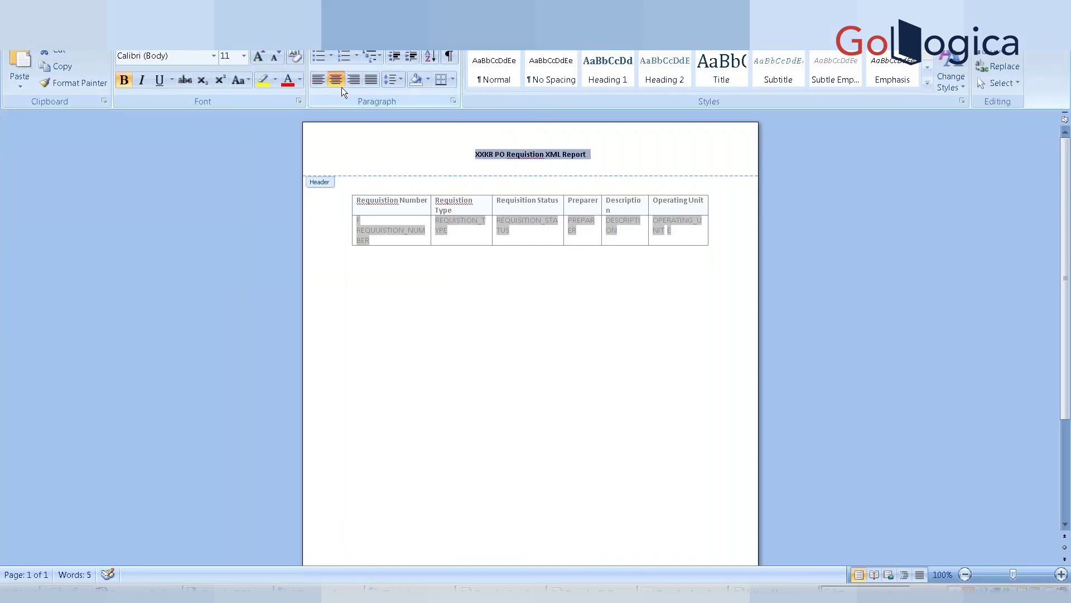
double_click(422, 318)
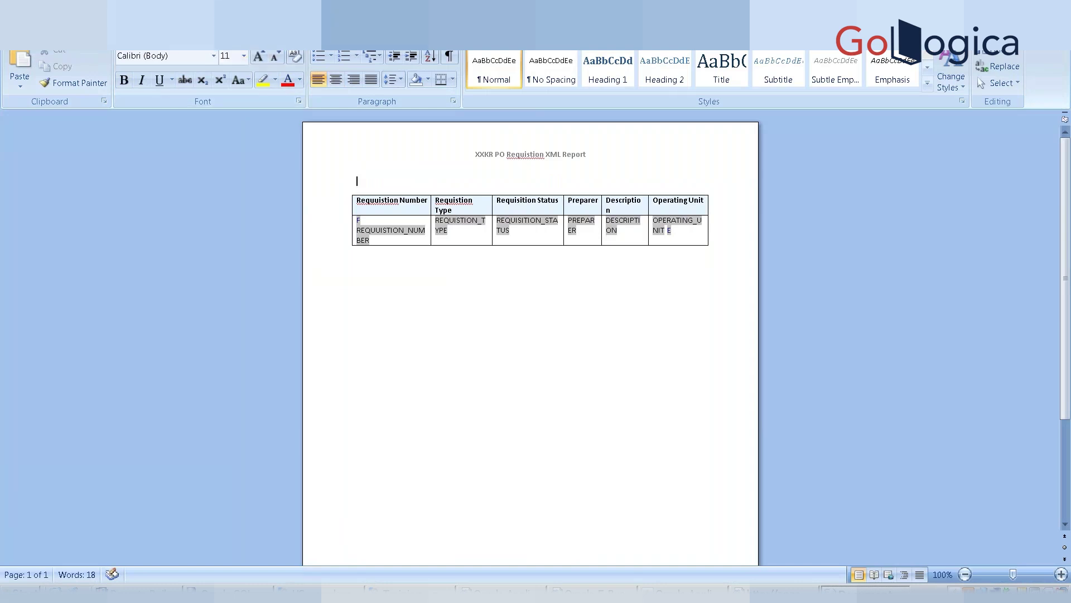
- Try to preview the template as Excel output, agreeing to save the document in Rich Text Format first
click(225, 36)
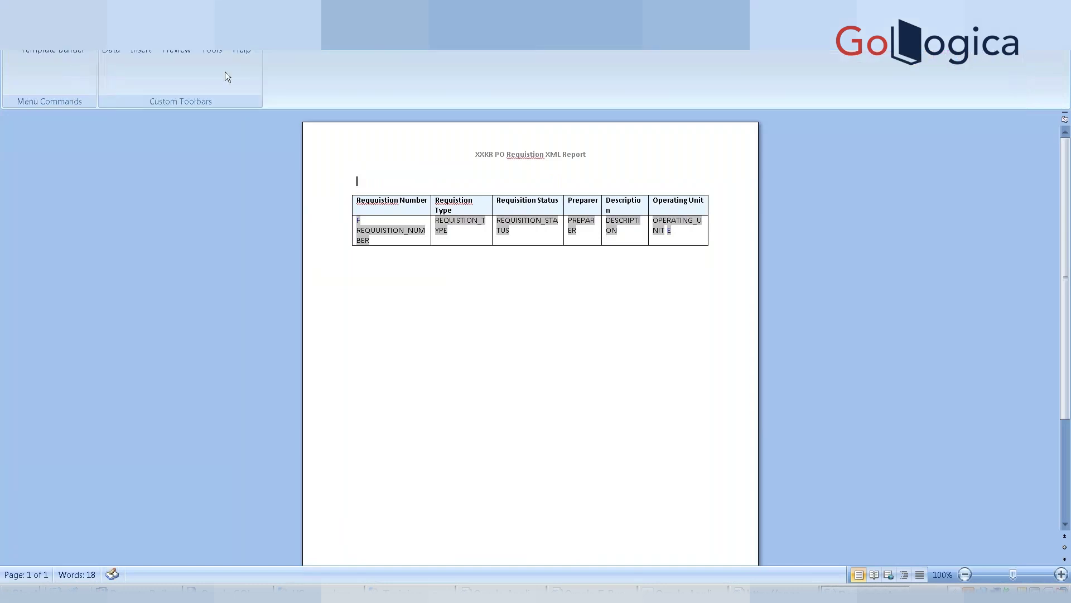
click(168, 50)
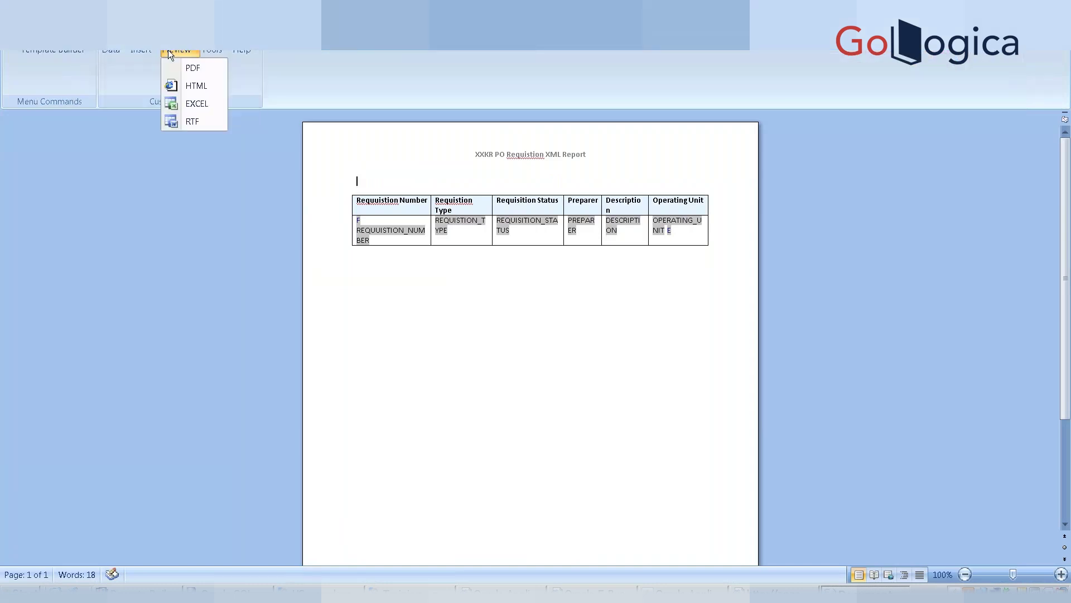
click(188, 105)
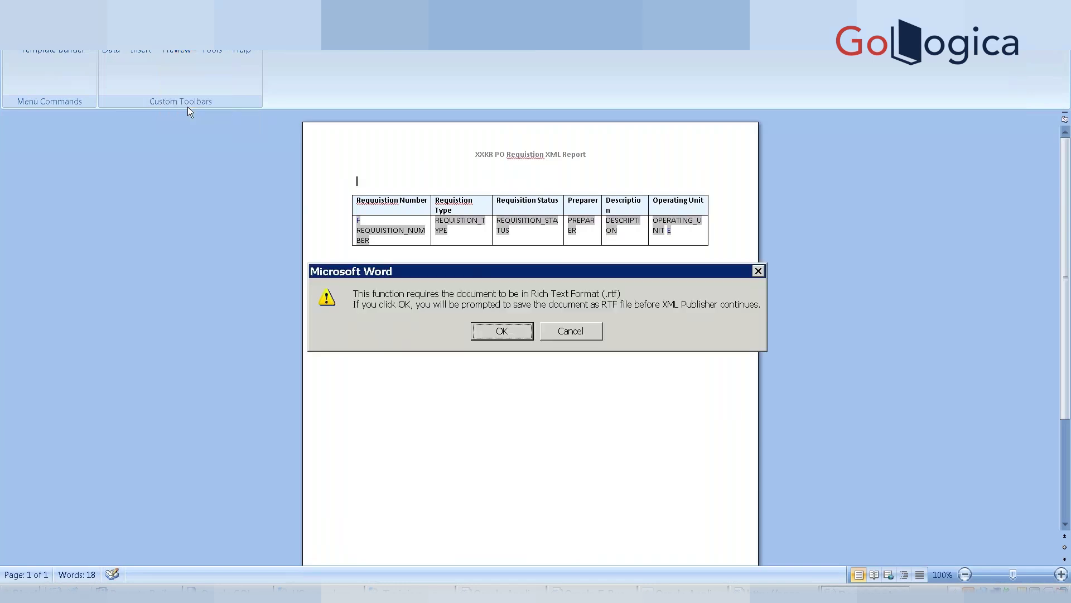
click(500, 332)
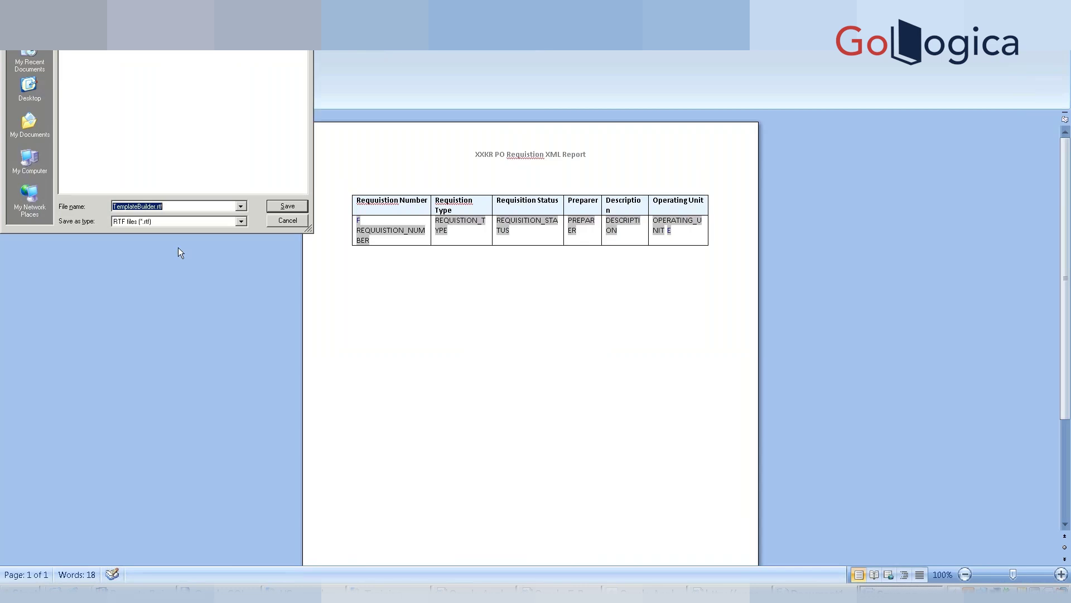
key(Return)
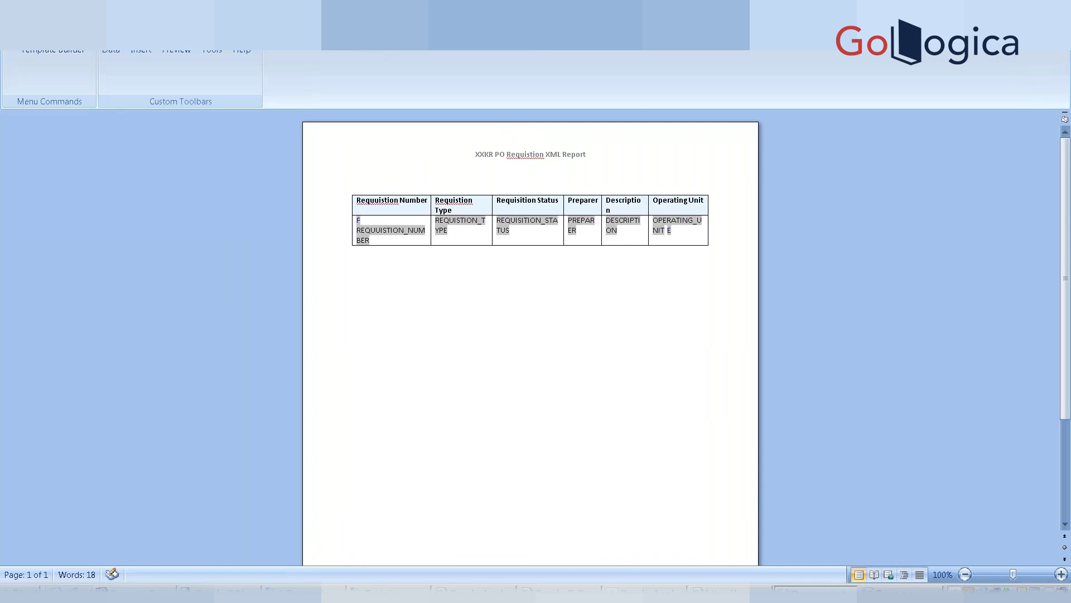
- Start saving the document as a new file named XXKR PO Requistion XML Report_EN_2025.rtf
key(alt+f)
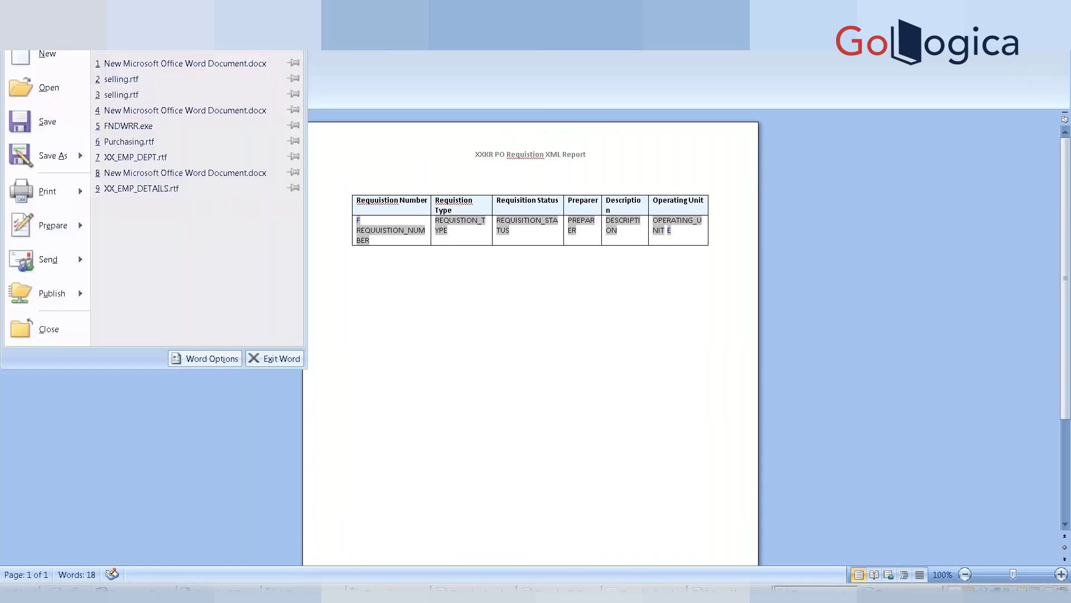
key(a)
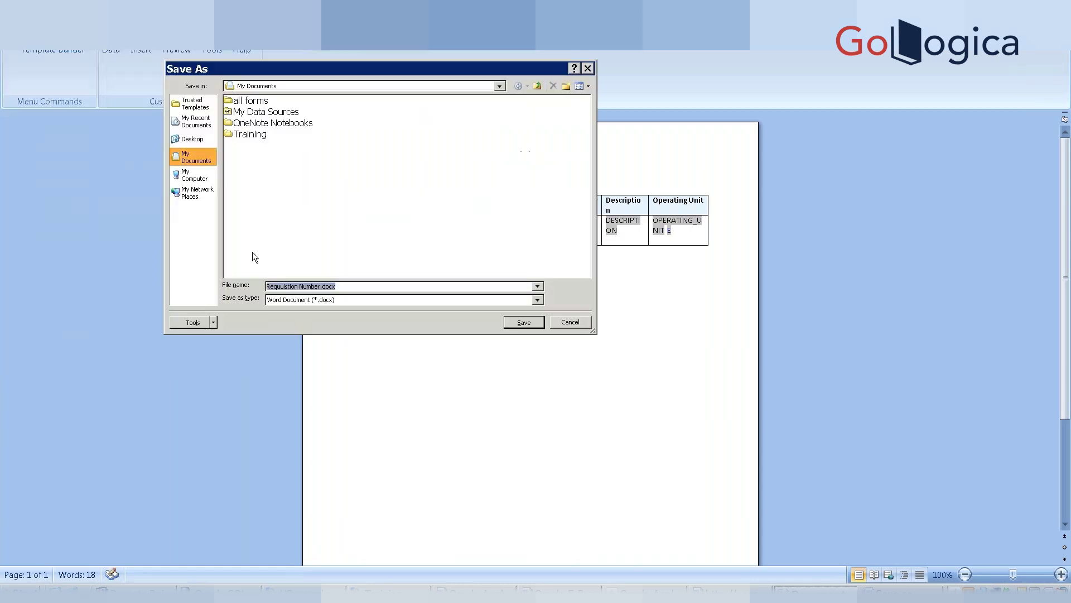
key(BackSpace)
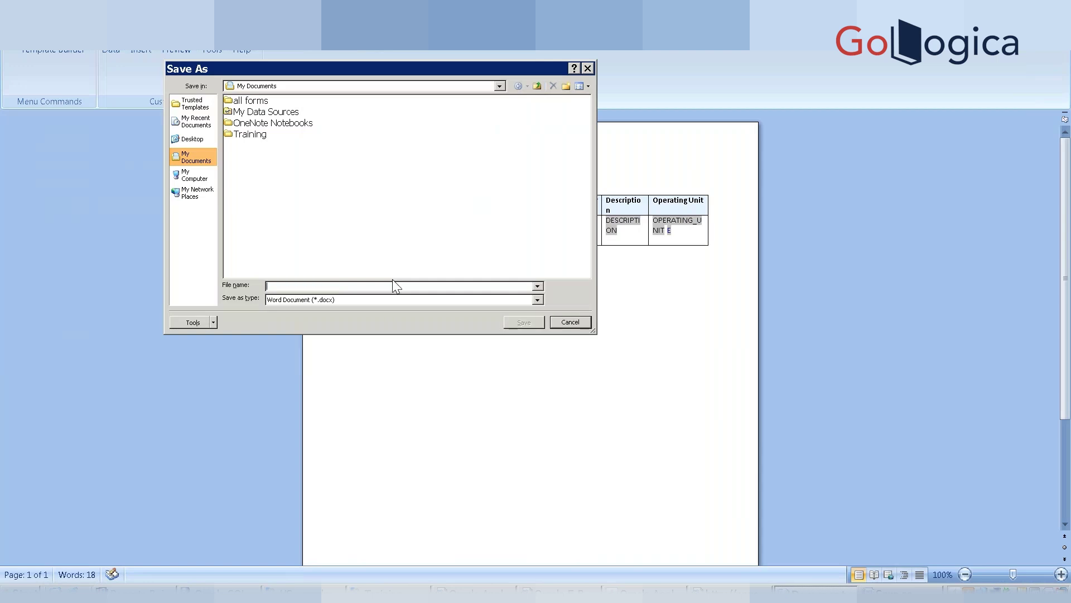
text(XXKR PO Requistion XML Report)
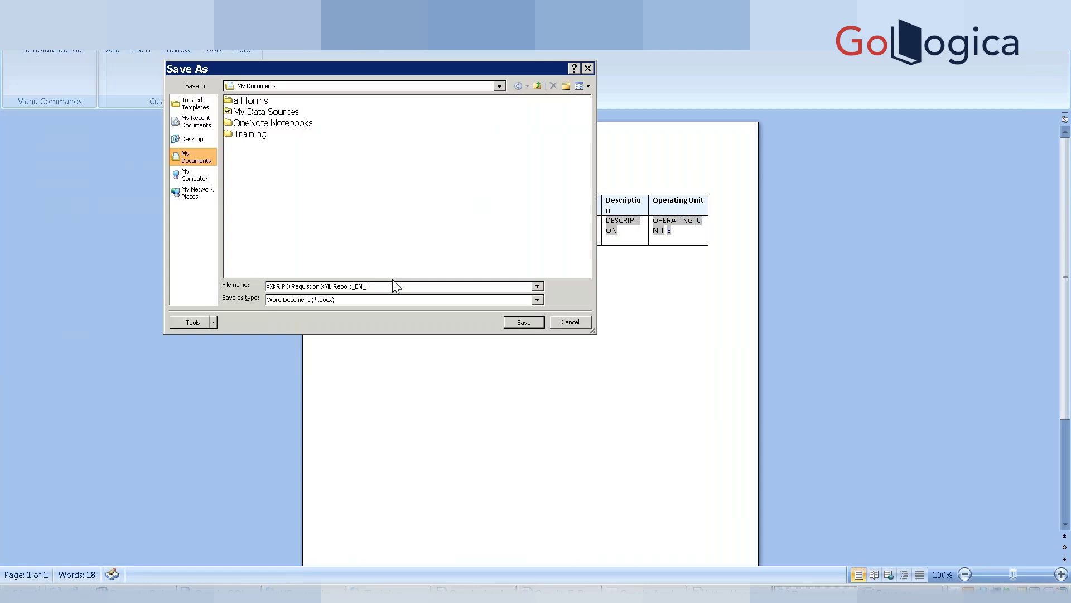
text(2025.rtf.docx)
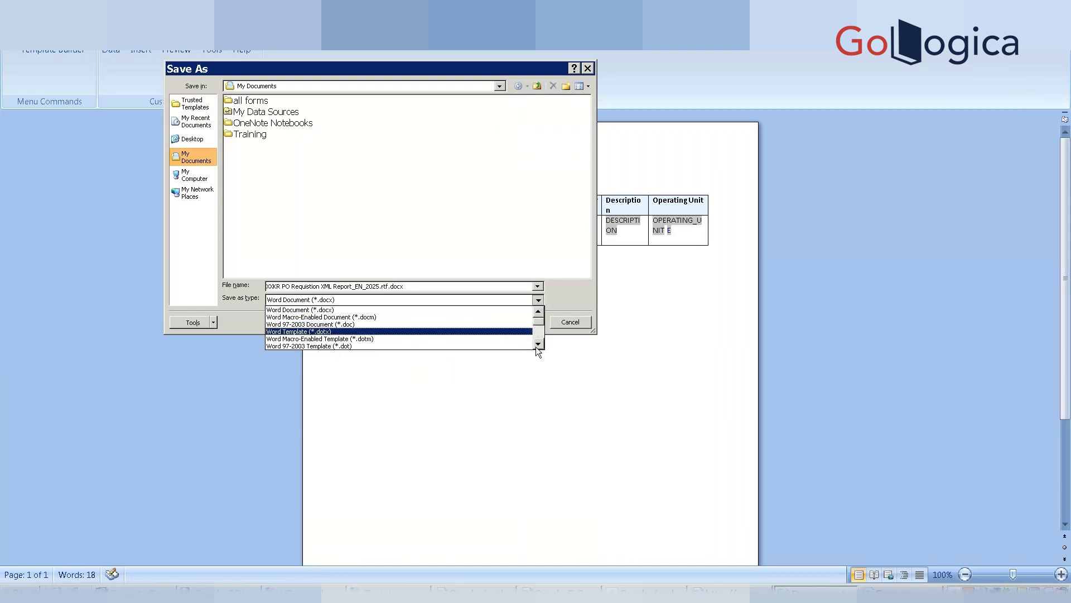
- Set the file type for the save to Rich Text Format (*.rtf)
scroll(535, 346, down, 4)
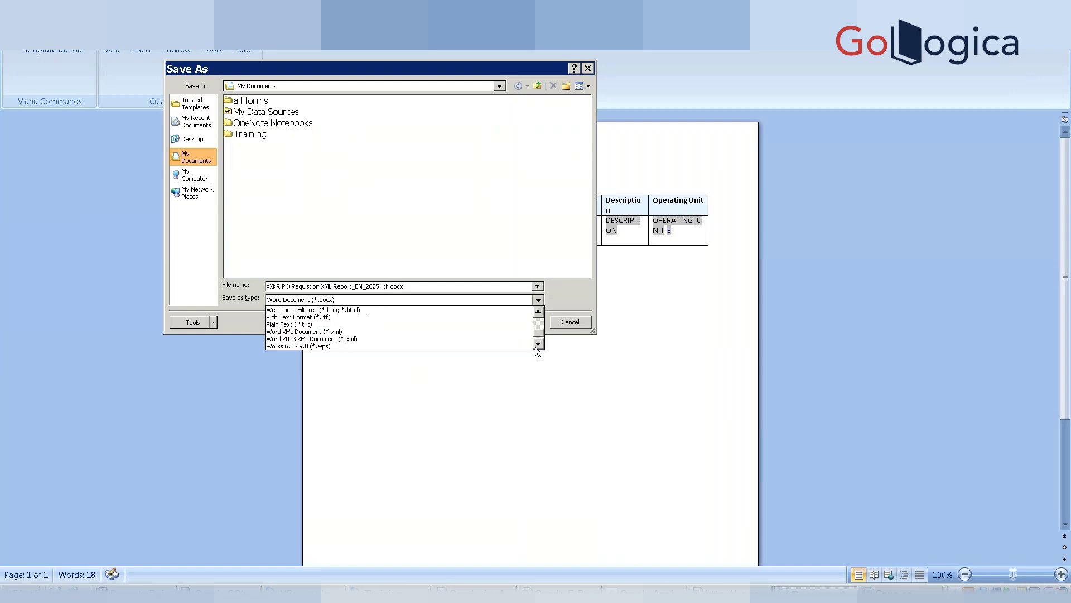
click(537, 313)
click(538, 314)
click(538, 314)
click(538, 313)
click(538, 313)
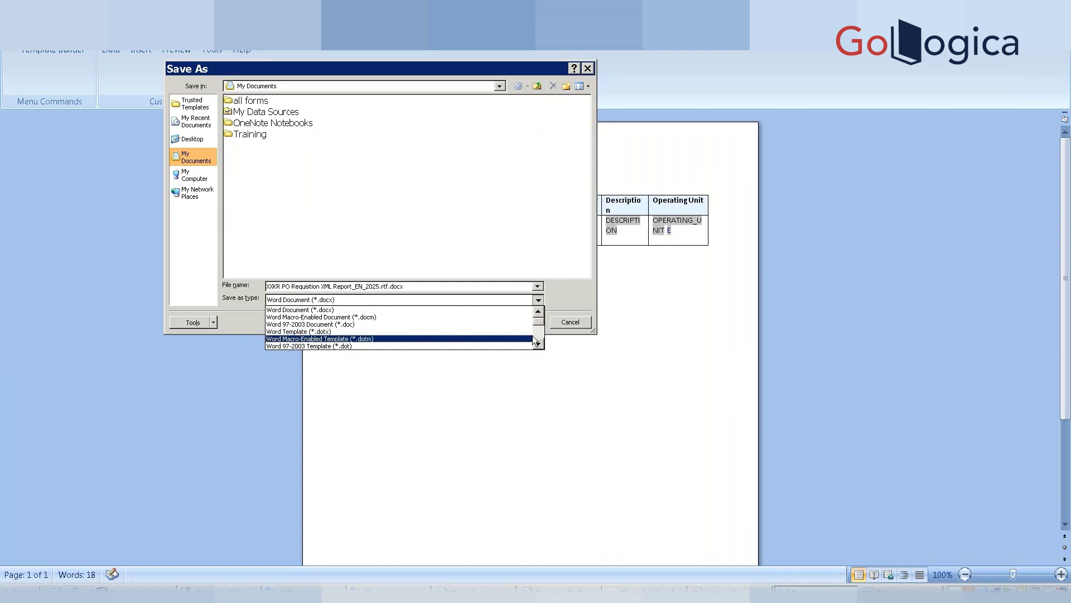
click(537, 345)
click(538, 345)
click(537, 345)
click(537, 345)
click(538, 344)
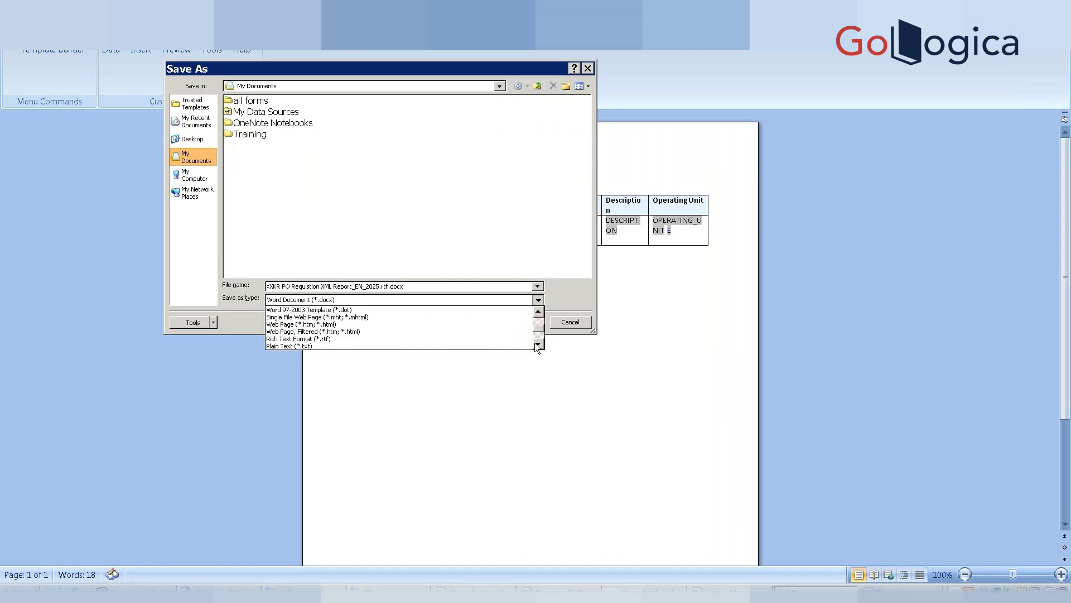
click(444, 339)
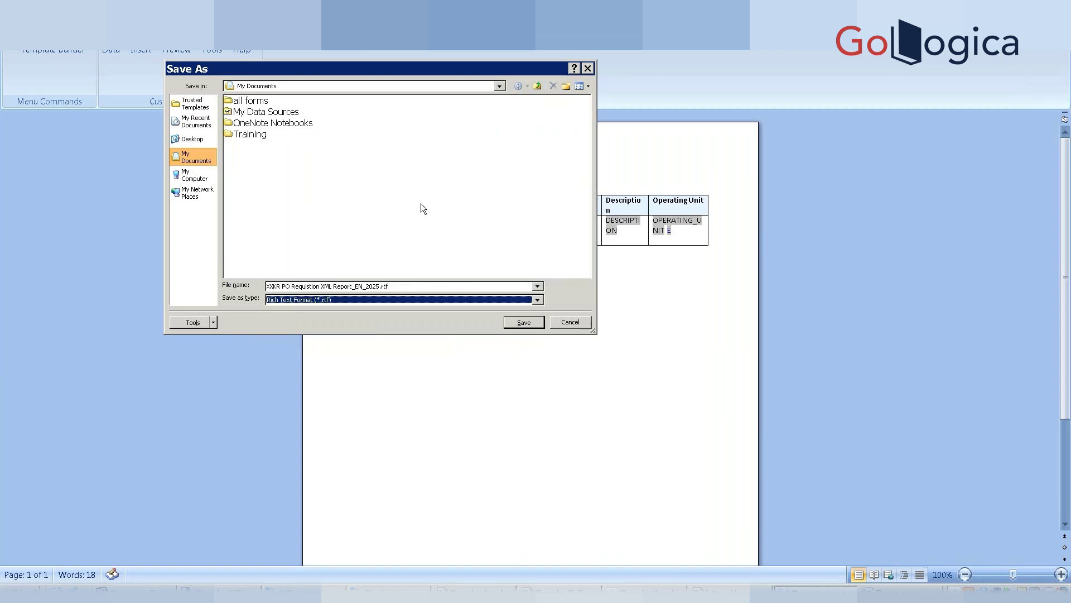
- Choose the Training folder in My Documents as the location and save the RTF template there
click(183, 173)
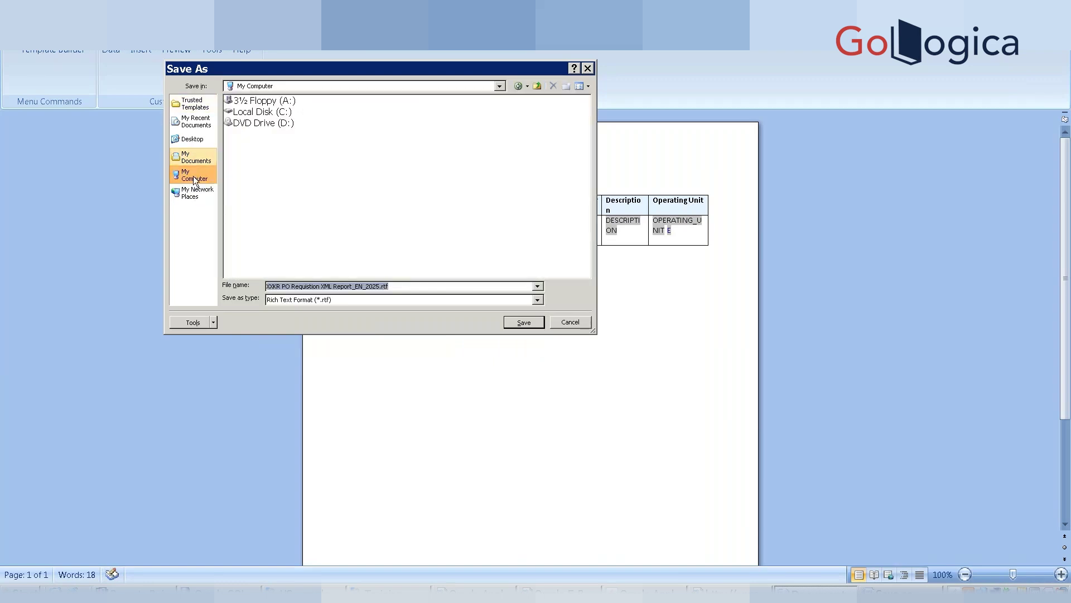
click(187, 153)
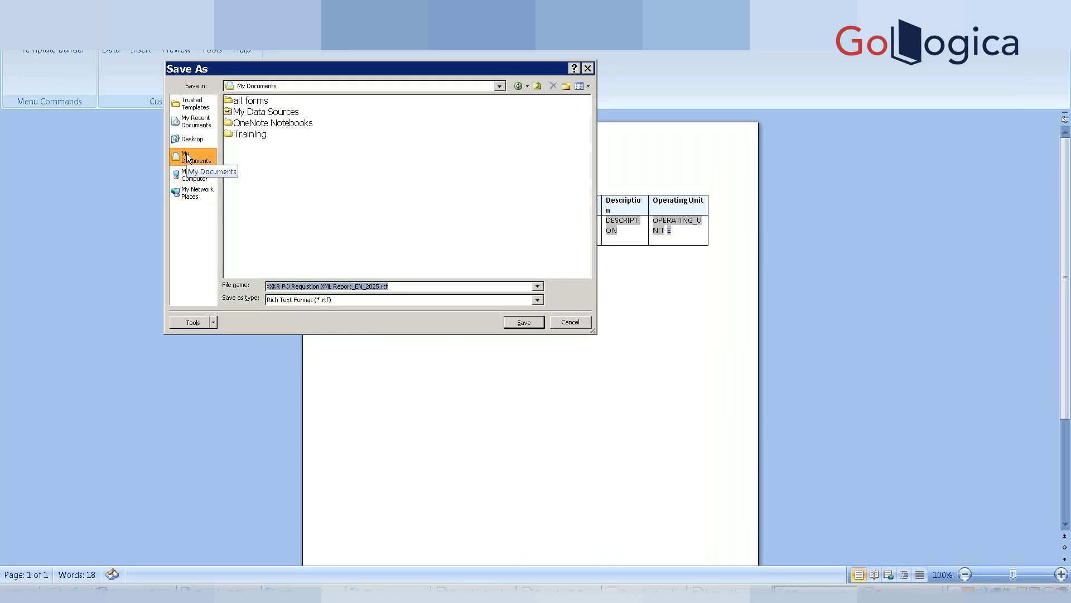
click(245, 137)
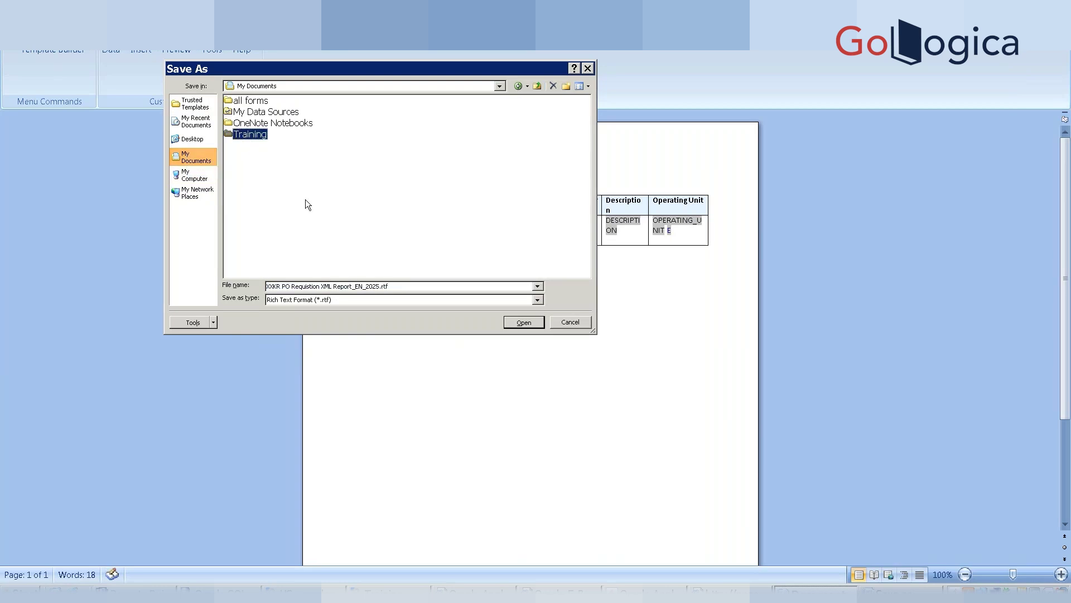
double_click(249, 135)
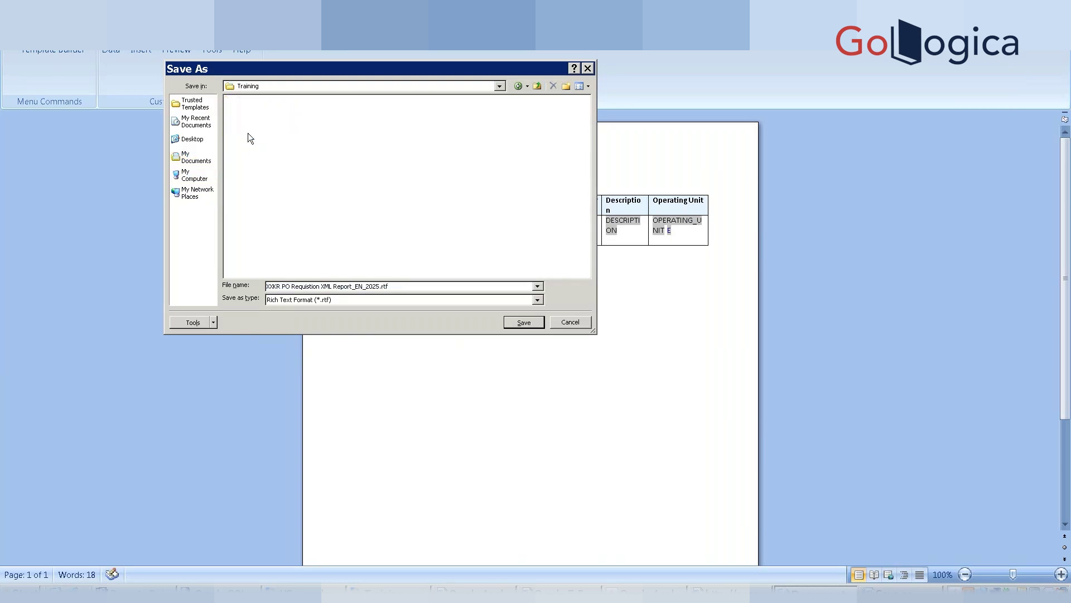
click(525, 322)
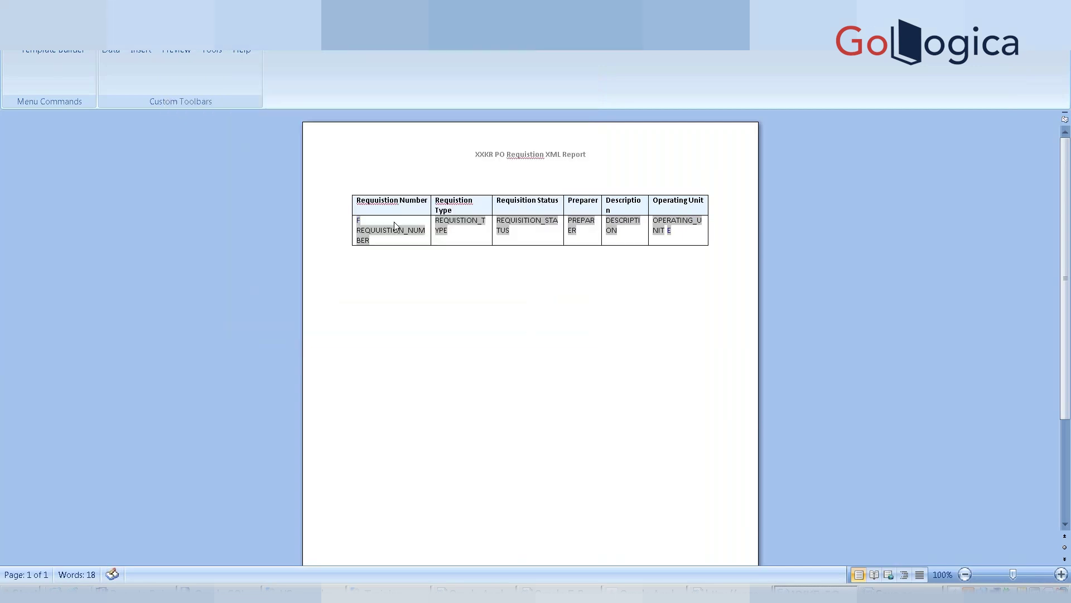
- Preview the template as Excel output, agree to open the generated file, examine it maximized, and close Excel
click(178, 52)
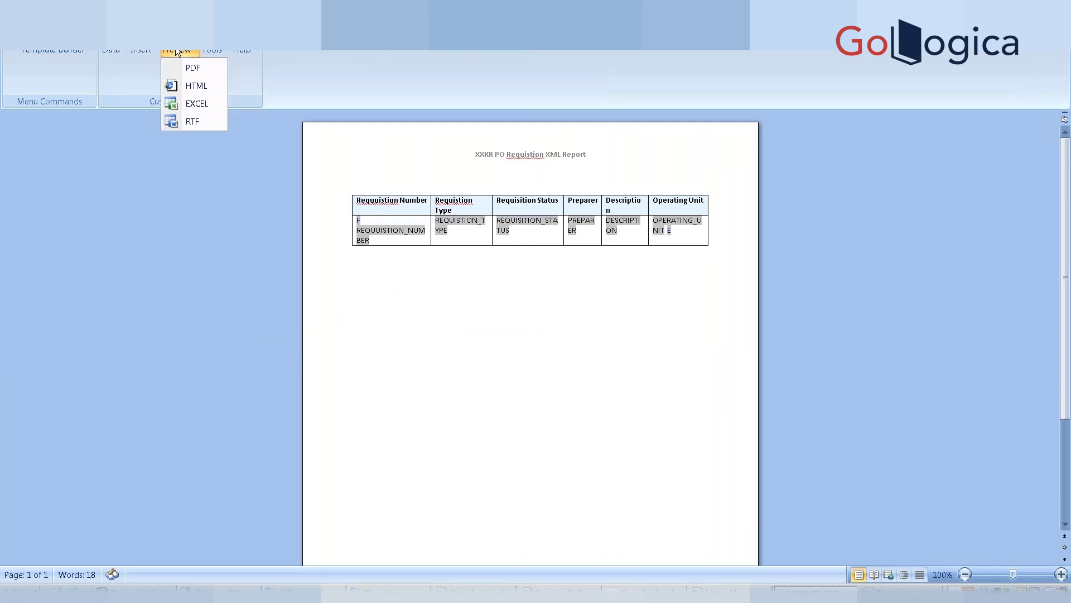
click(201, 105)
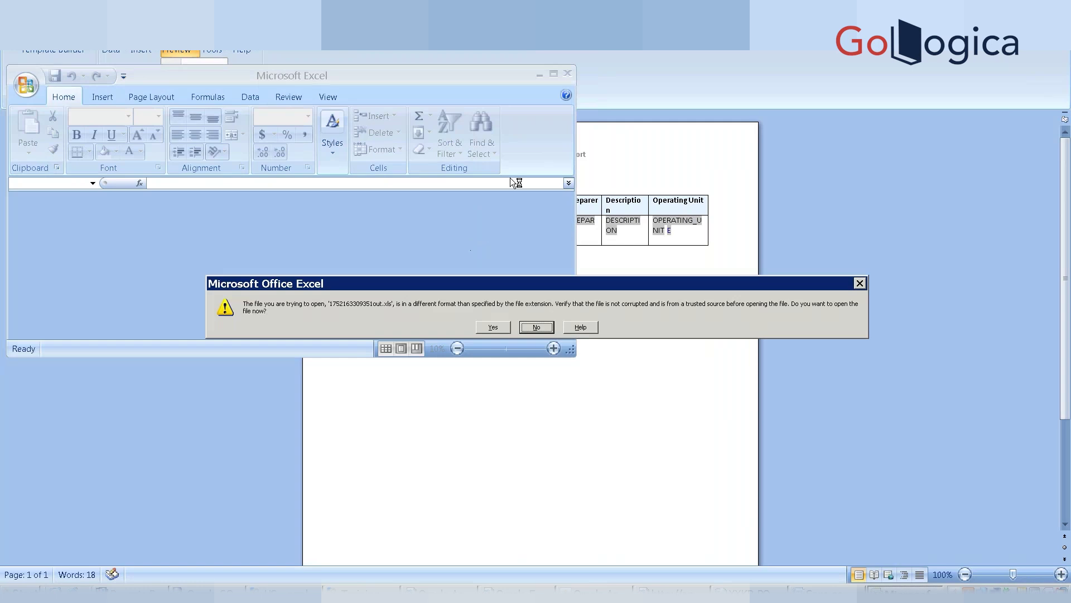
click(492, 328)
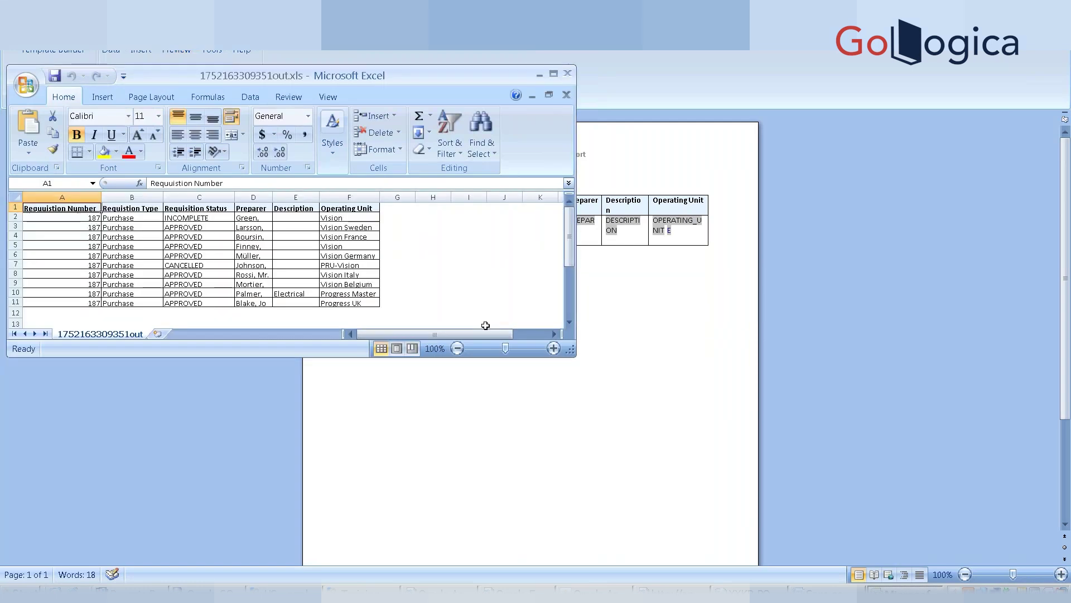
click(553, 74)
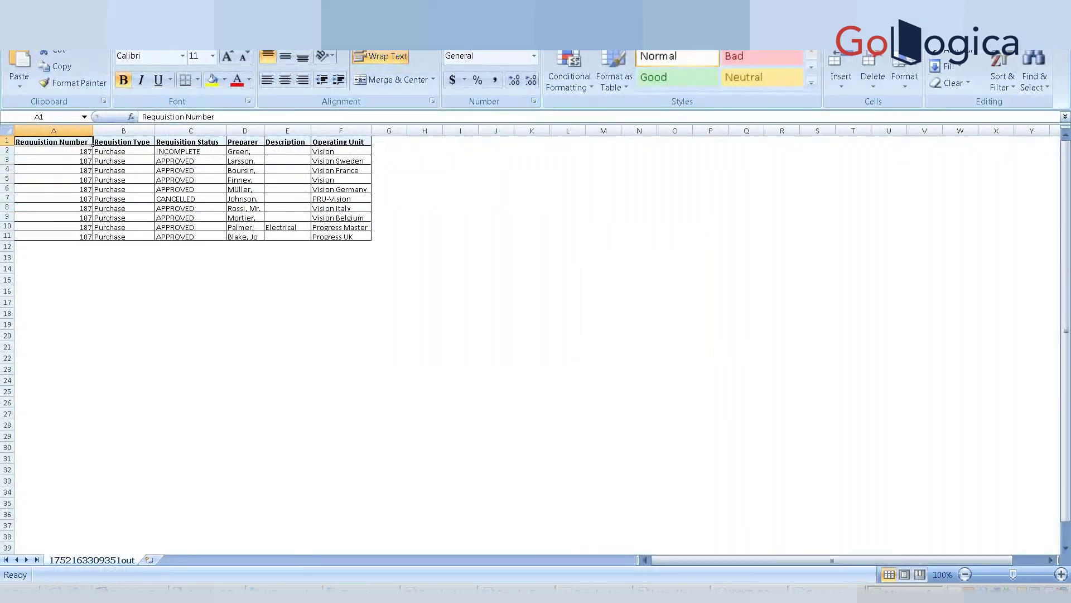
key(ctrl+w)
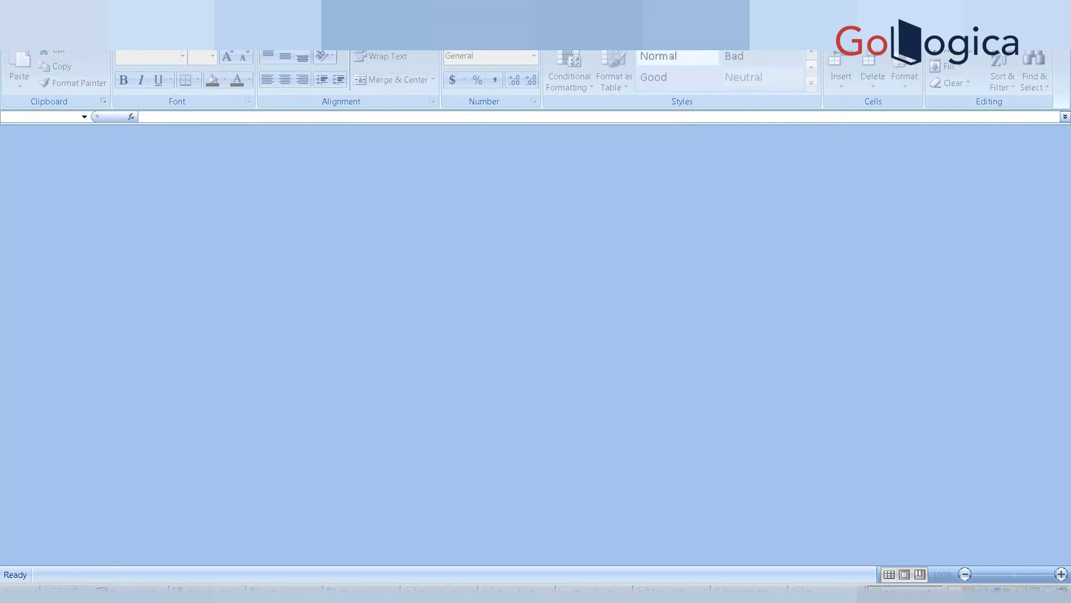
key(alt+F4)
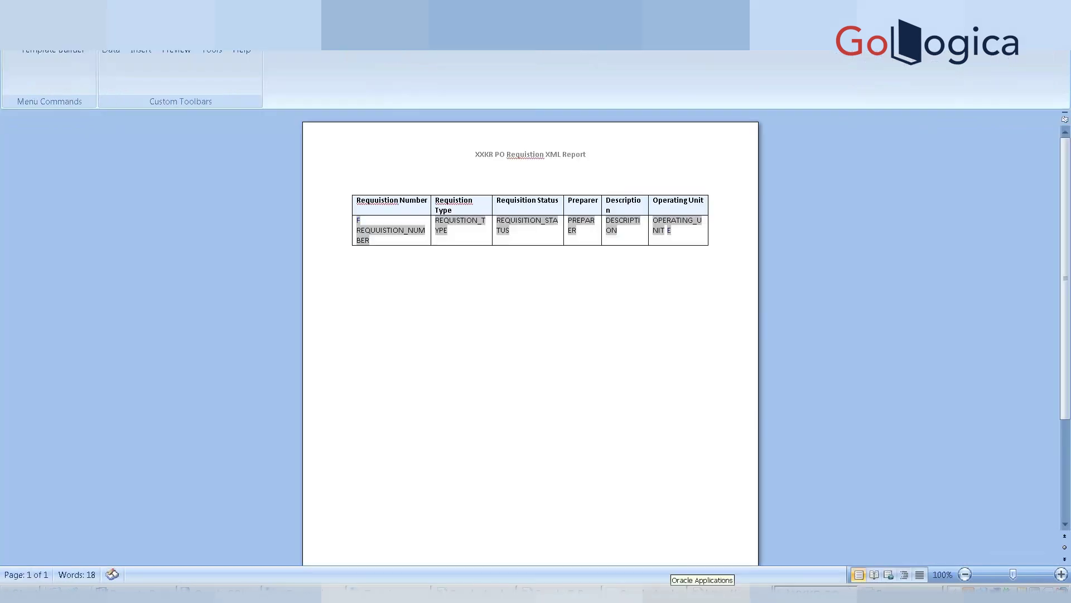
- Switch to Oracle Applications, close the Requests window and change the responsibility to XML Publisher Administrator
key(alt+Tab)
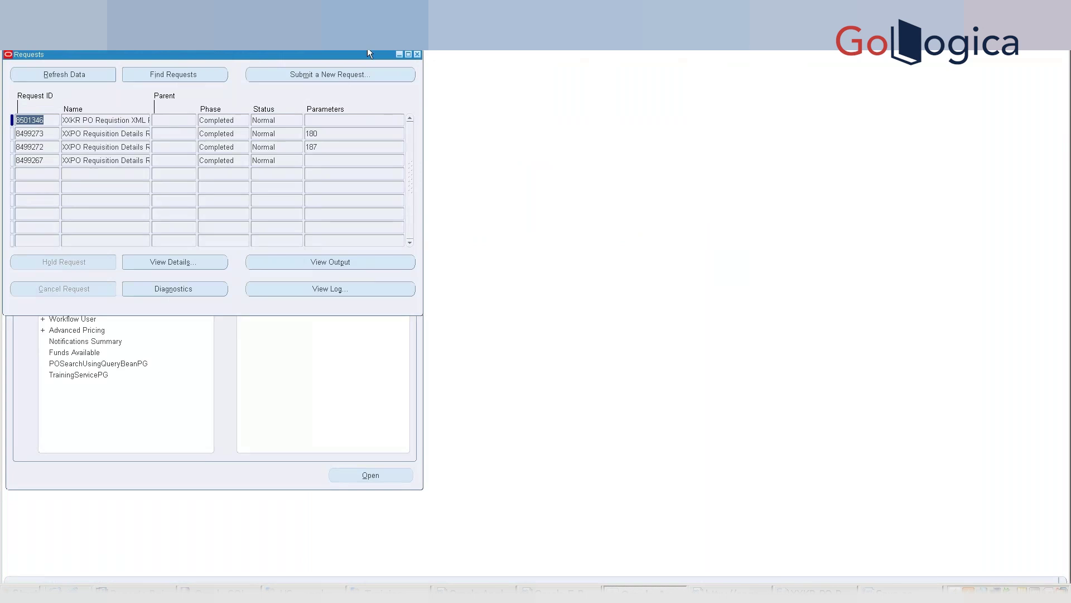
click(418, 54)
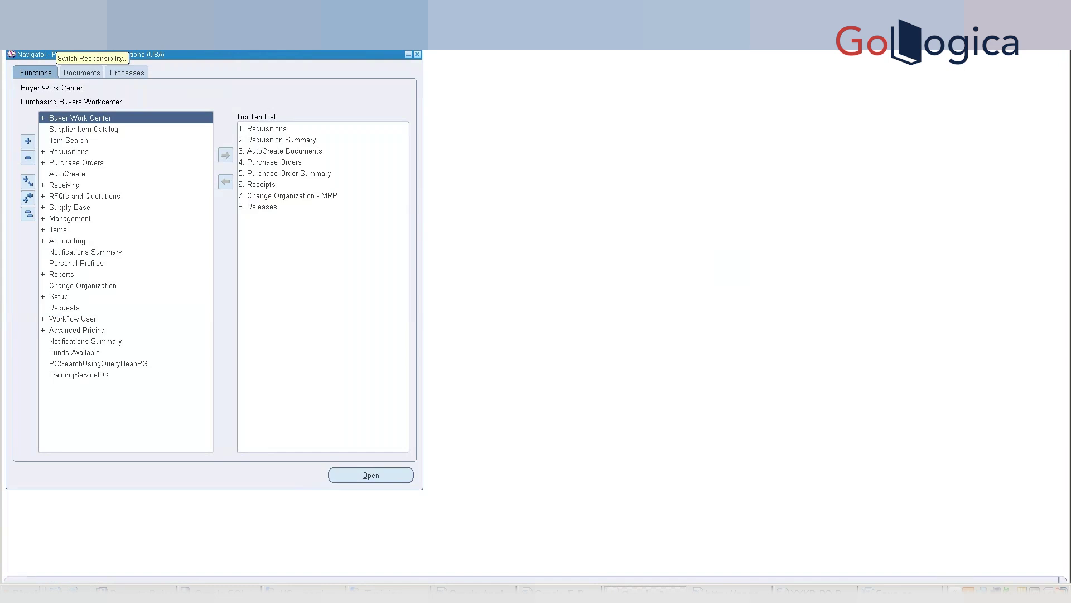
click(93, 49)
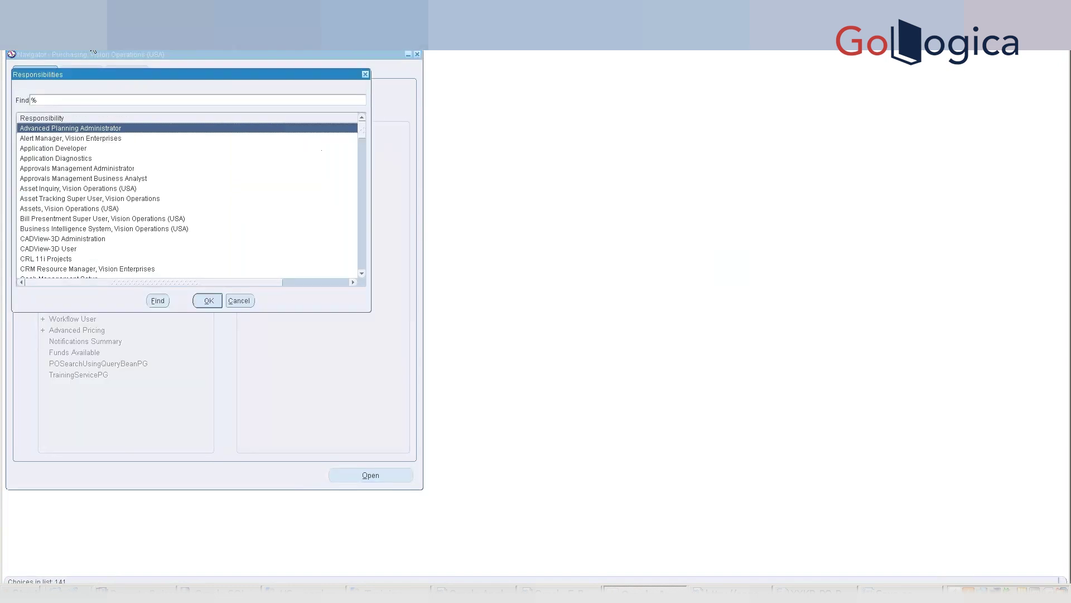
text(xML)
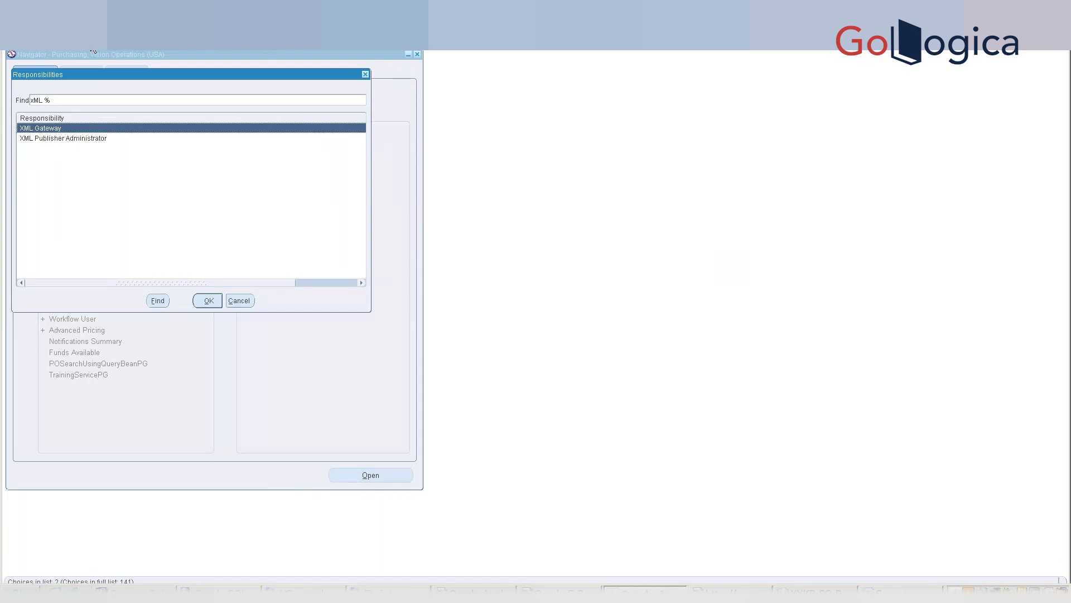
key(Down)
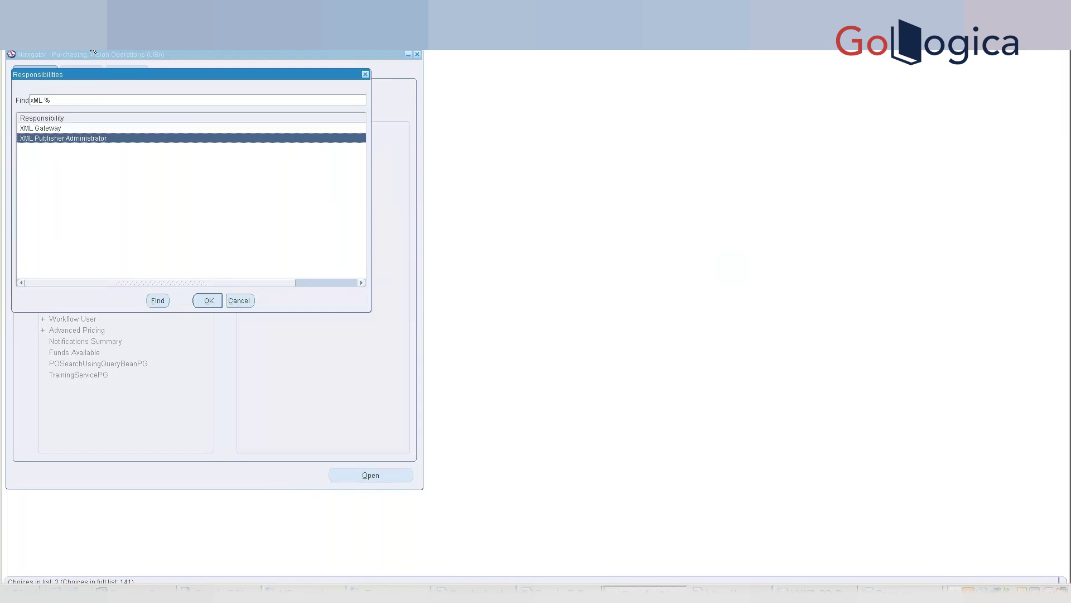
key(Return)
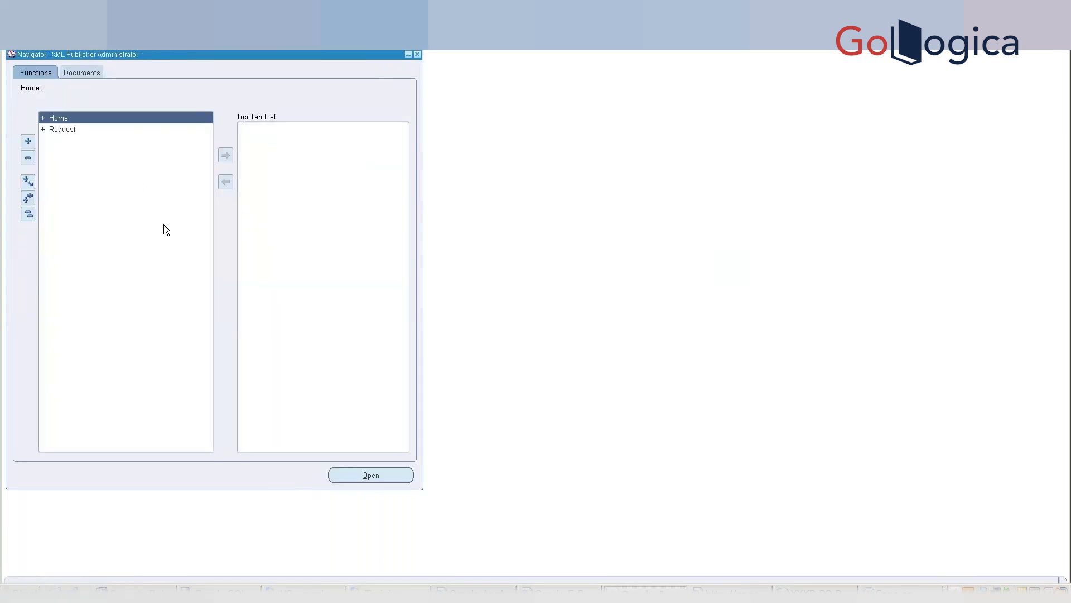
- Open Data Definitions under Home and start creating a new data definition in a maximized browser window
key(Right)
key(Down)
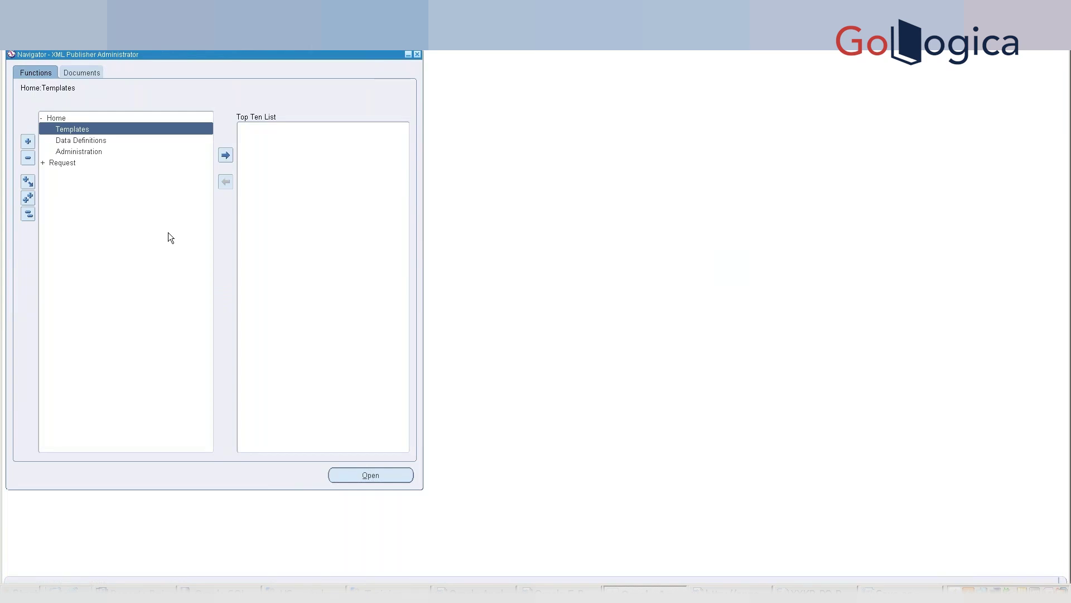
key(Down)
key(Return)
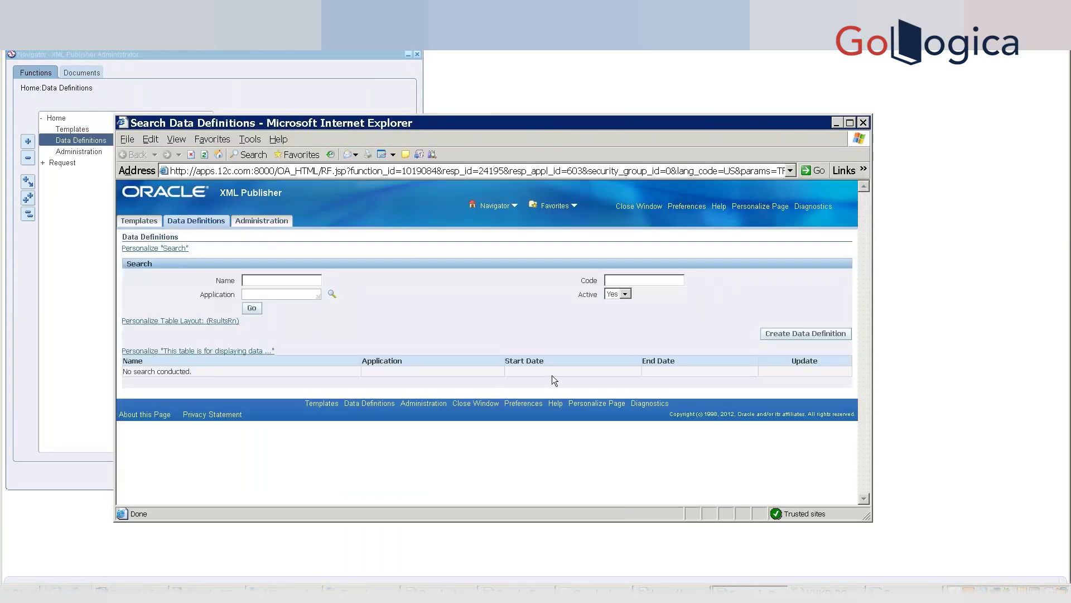
click(784, 333)
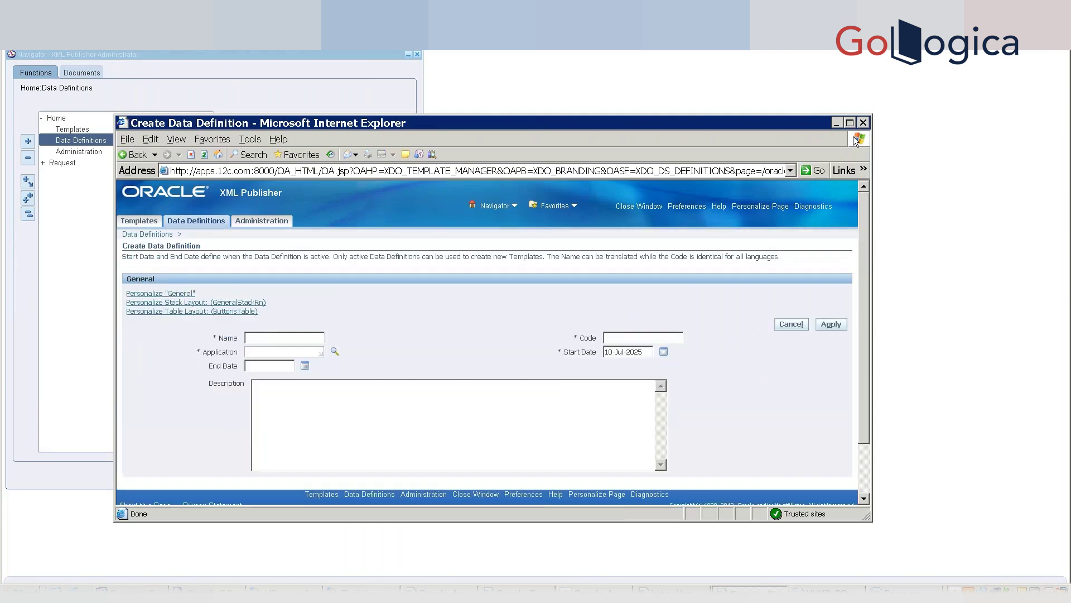
click(849, 123)
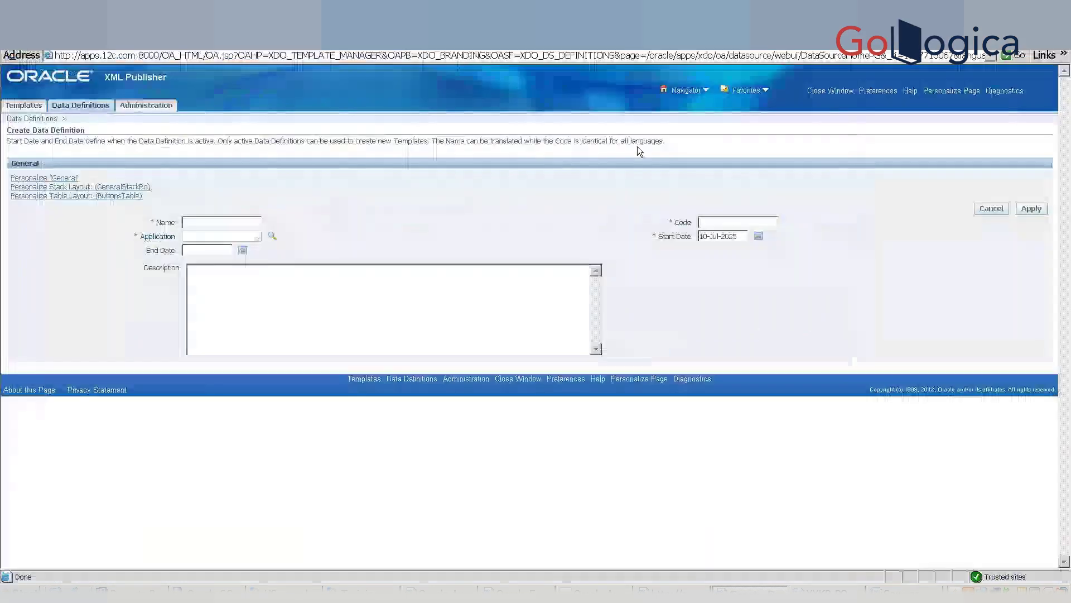
- Paste the copied report name XXKR PO Requistion XML Report as the data definition's name
click(229, 220)
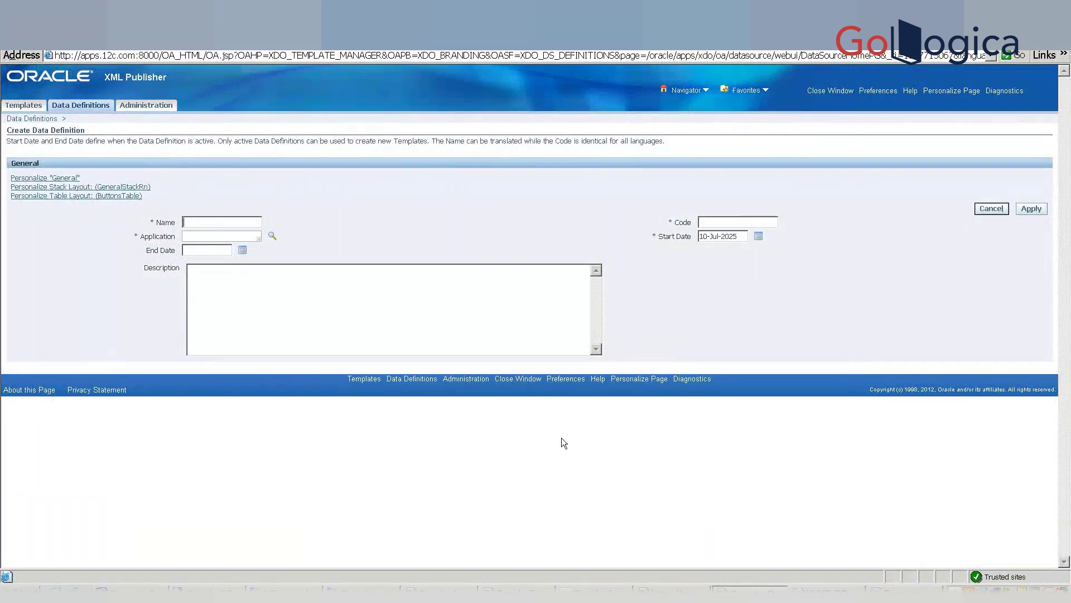
key(ctrl+v)
key(Home)
key(End)
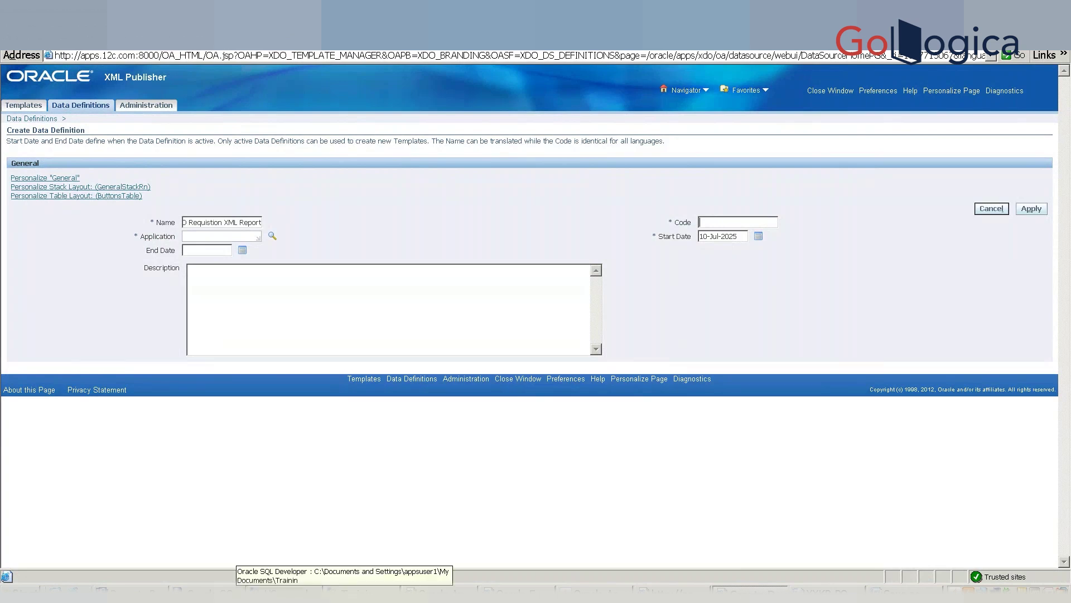
- Switch to Oracle SQL Developer and copy the program short name XXREP_XML_PUB_REP from PO Requisition query.sql
click(207, 591)
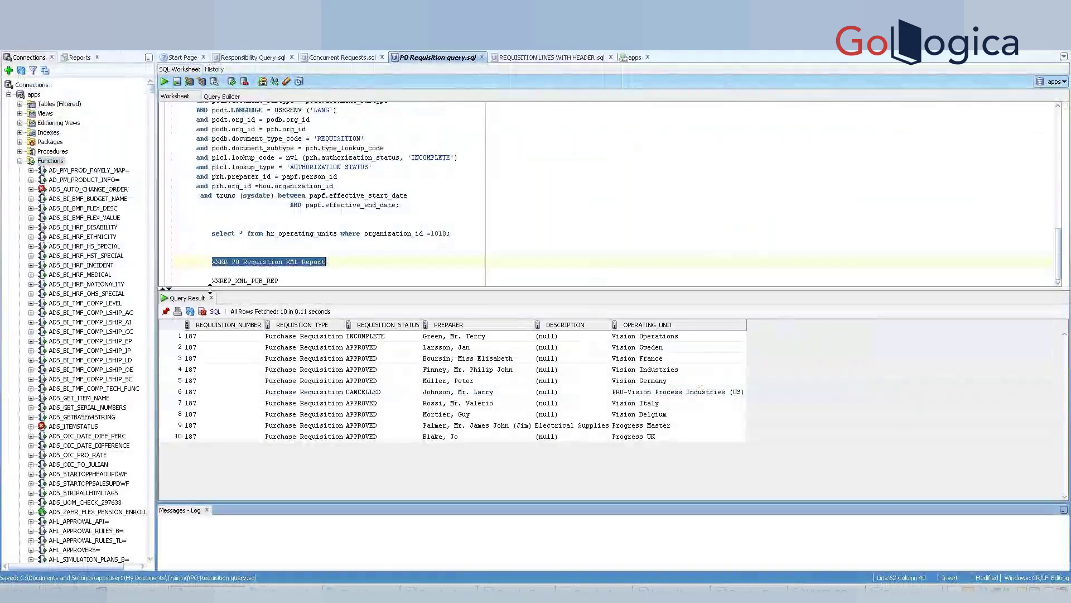
key(Right)
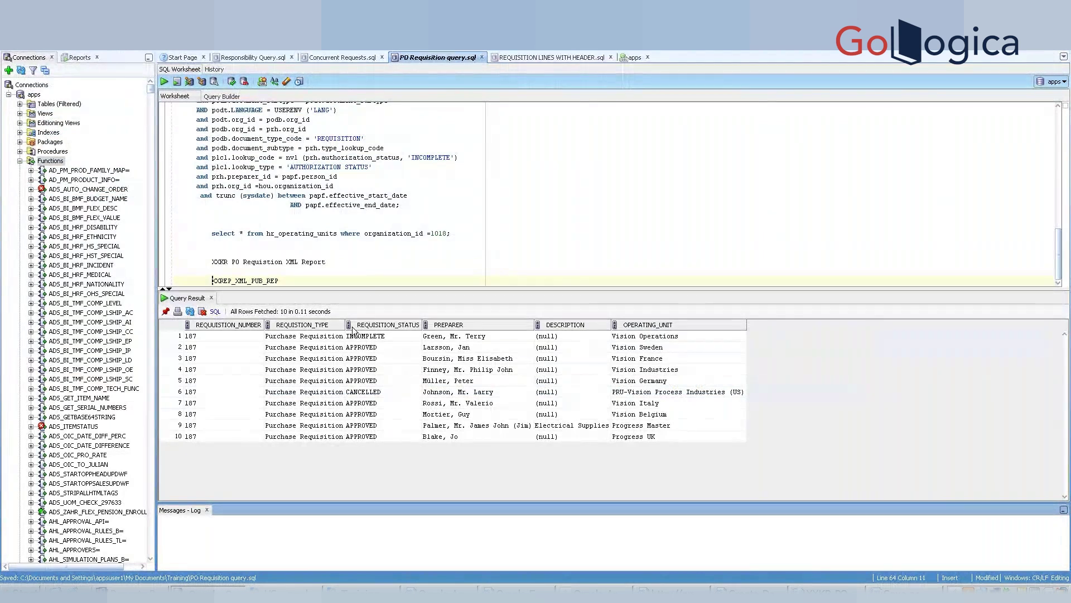
key(shift+Right)
key(shift+Right)
key(shift+Right)
key(shift+Right)
key(shift+Right)
key(shift+Right)
key(shift+Right)
key(shift+Right)
key(shift+Right)
key(shift+Right)
key(shift+Right)
key(shift+Right)
key(shift+Right)
key(shift+Right)
key(shift+Right)
key(shift+Right)
key(ctrl+c)
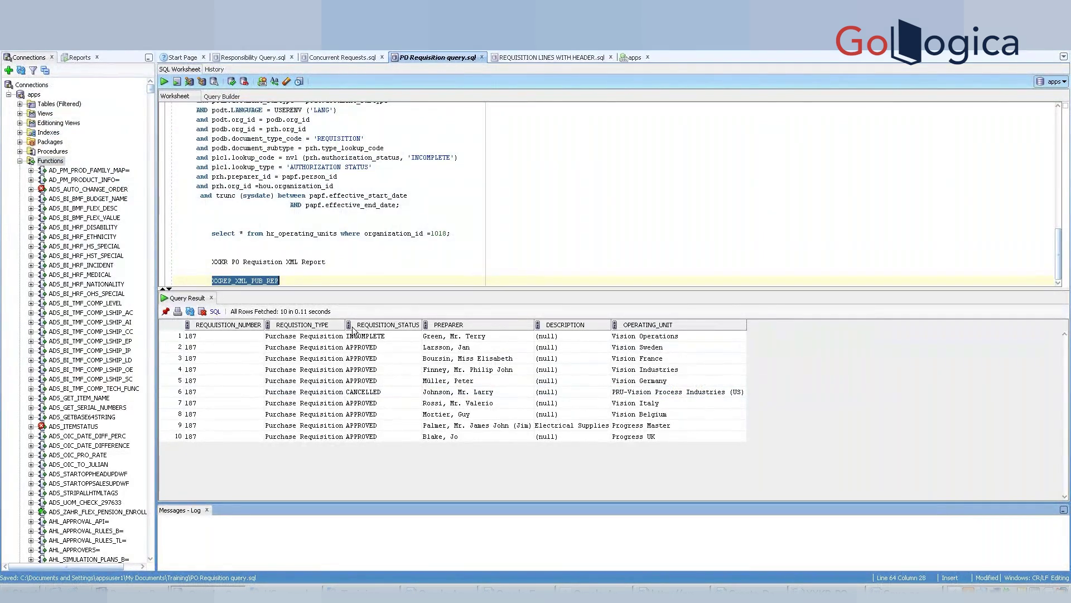
- Switch back to XML Publisher, paste XXREP_XML_PUB_REP as the data definition's code and set its application to Purchasing
key(alt+Tab)
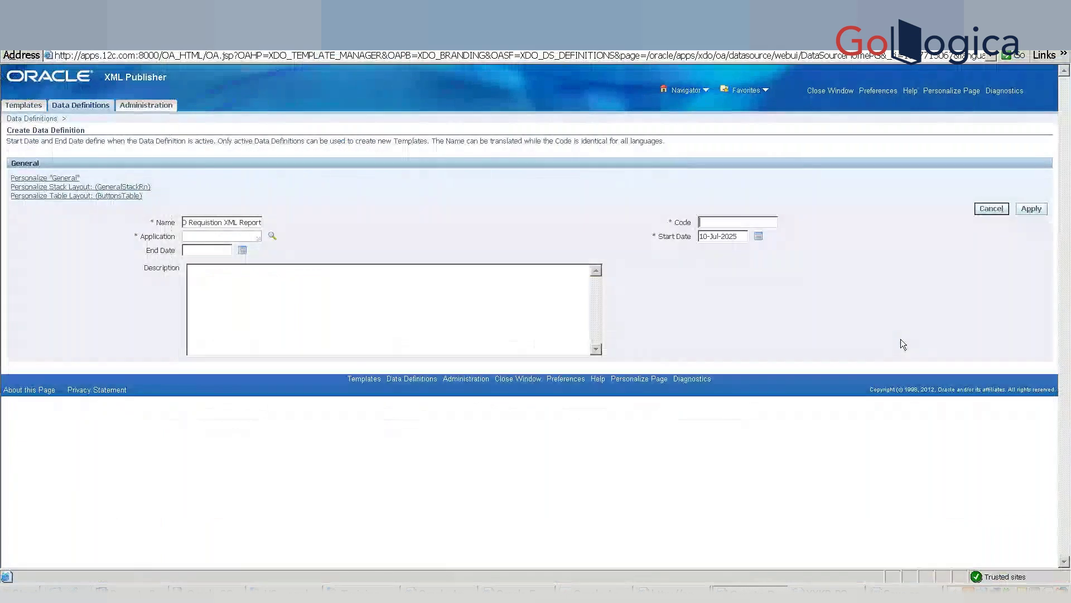
key(ctrl+v)
text(pu)
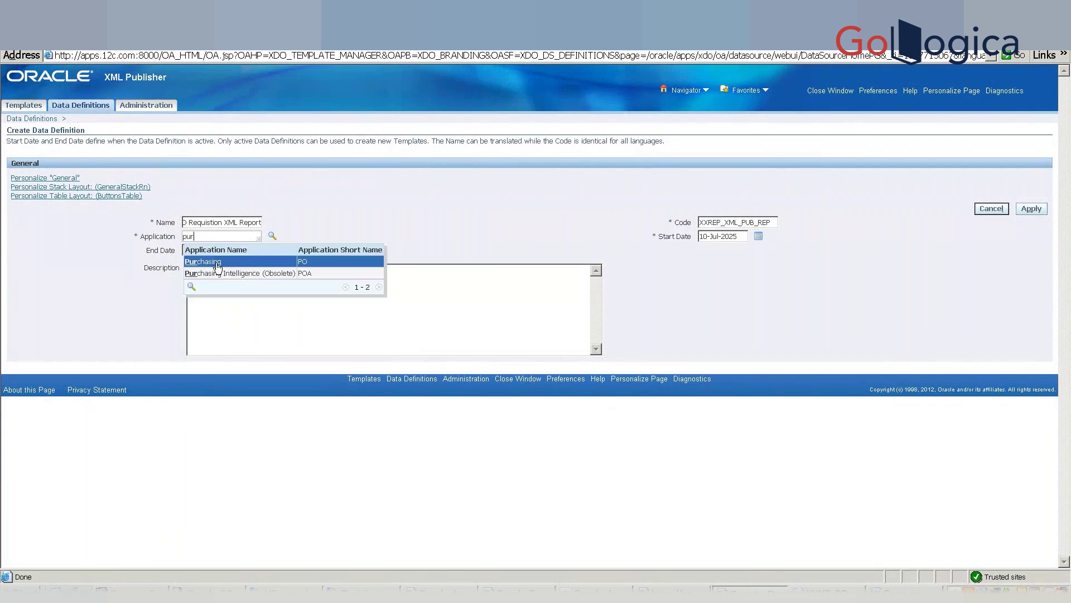
click(217, 267)
click(261, 290)
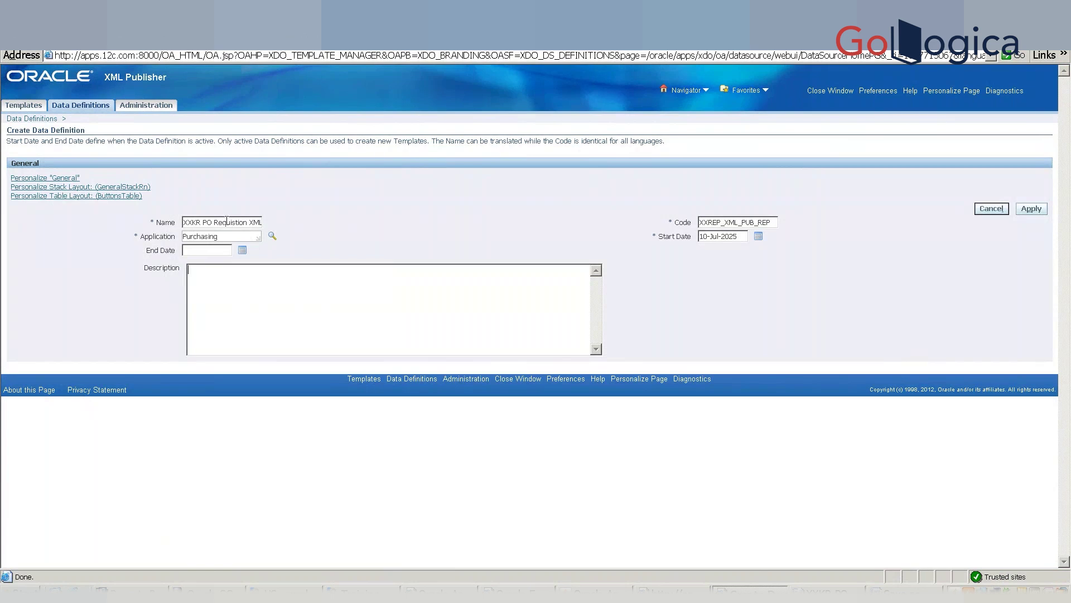
- Save the data definition with the description XXKR PO Requistion XML Report and open the Templates page
triple_click(226, 222)
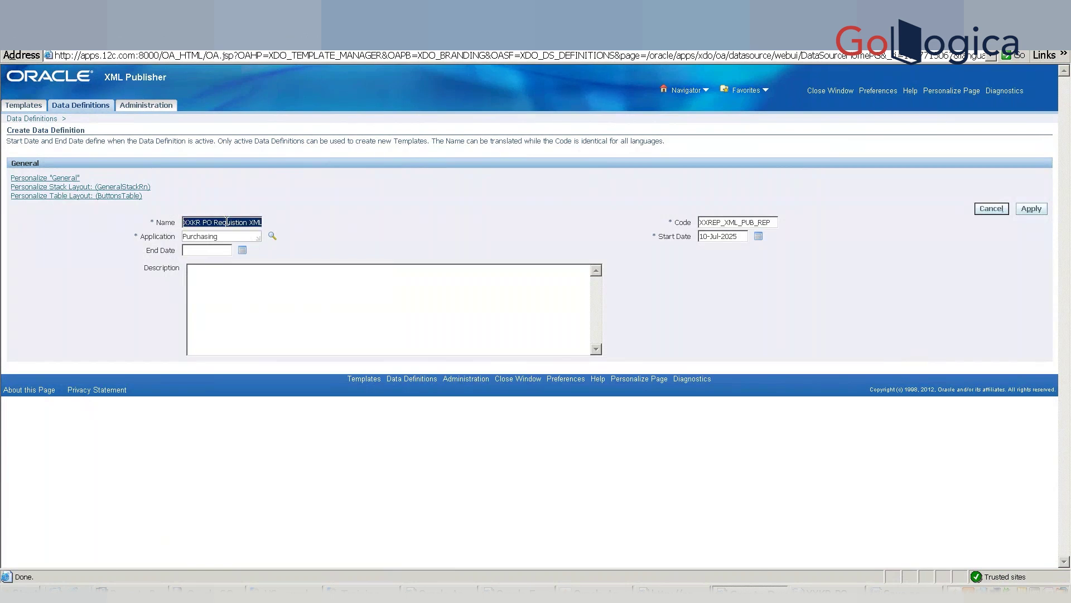
click(290, 319)
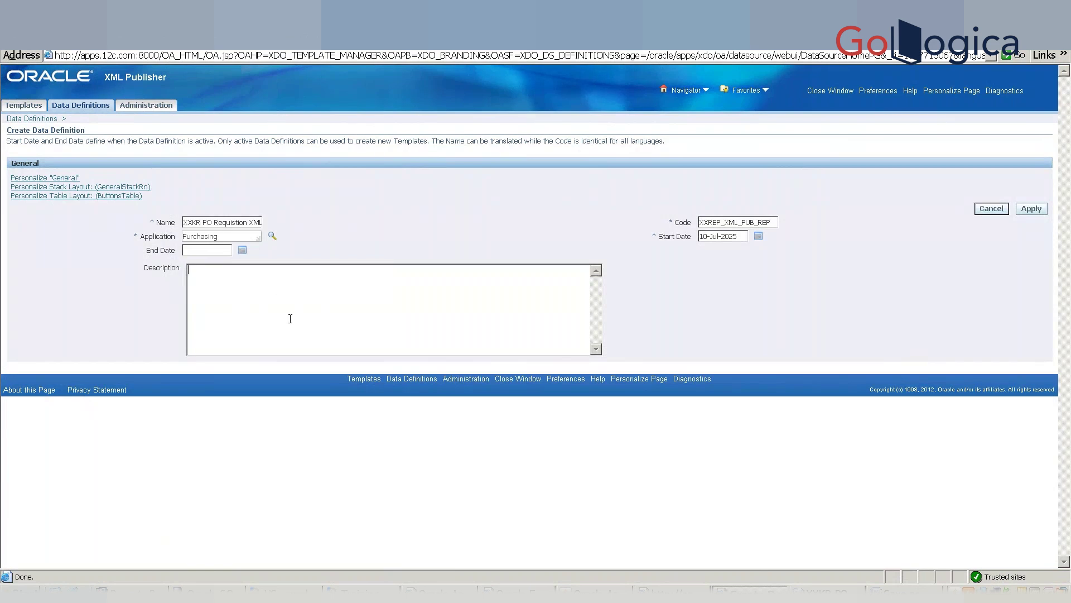
text(XXKR PO Requistion XML Report)
click(1031, 209)
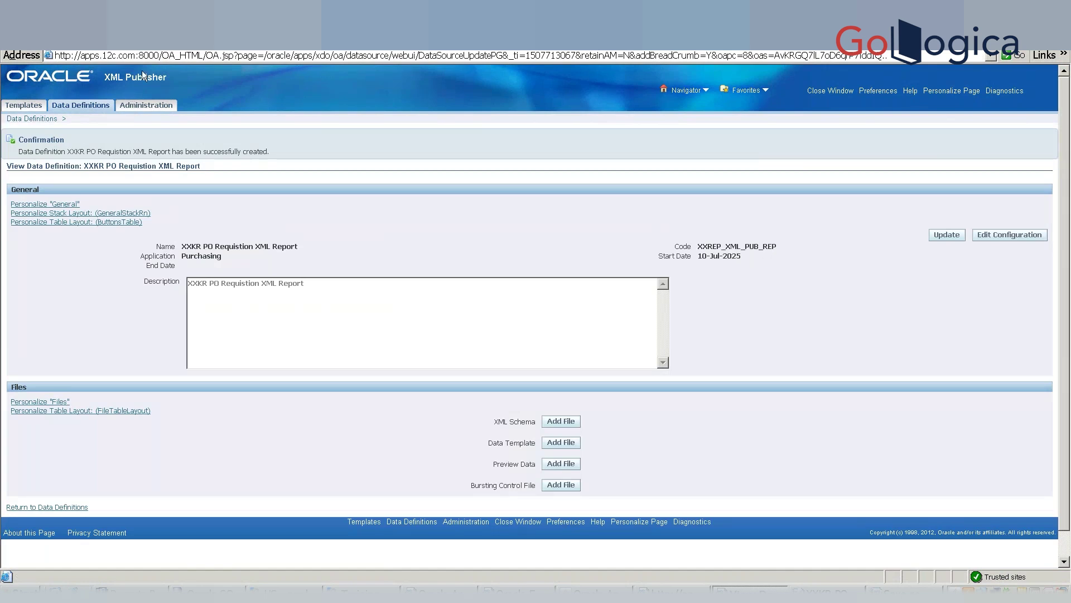
click(23, 106)
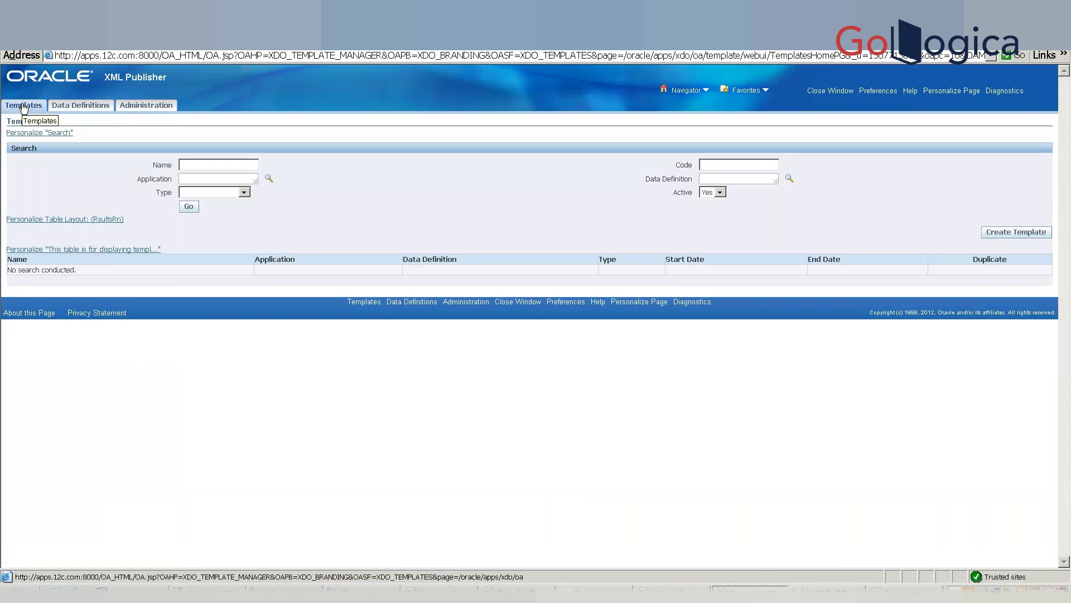
click(197, 164)
key(ctrl+v)
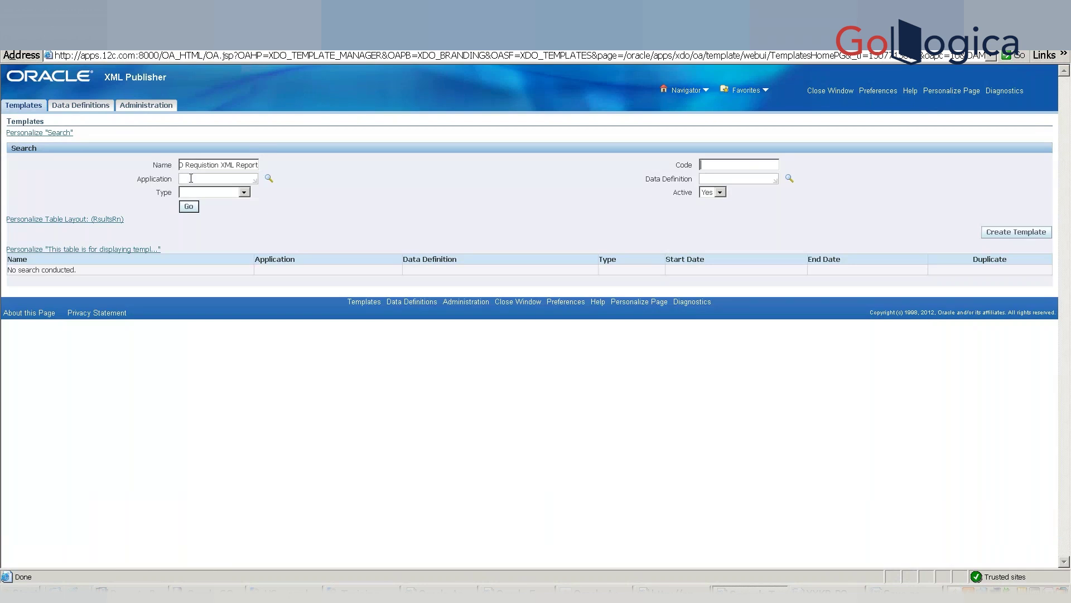
click(190, 178)
text(pur)
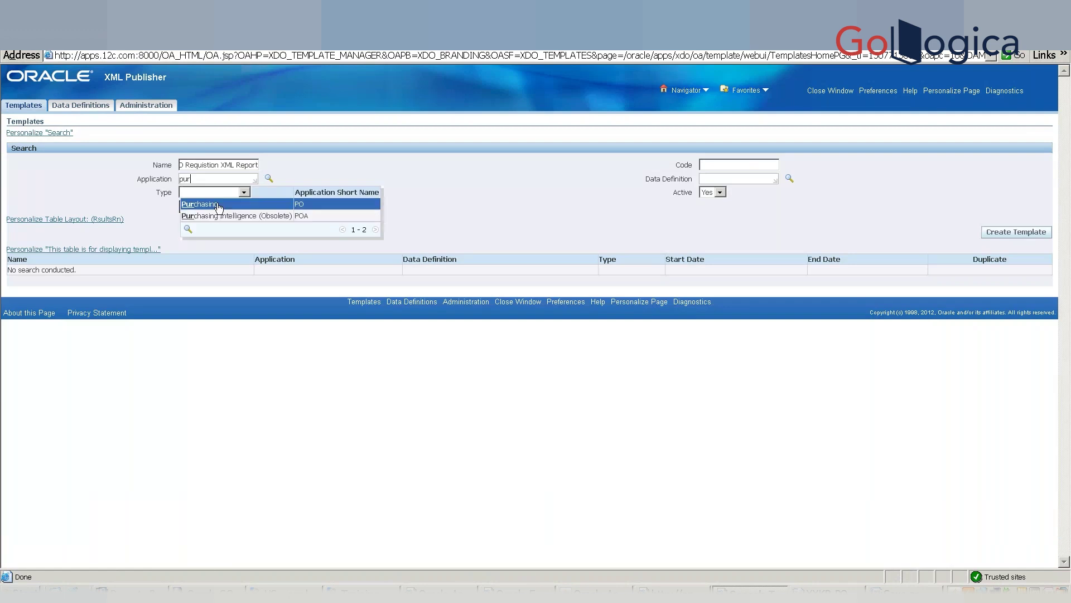
click(215, 205)
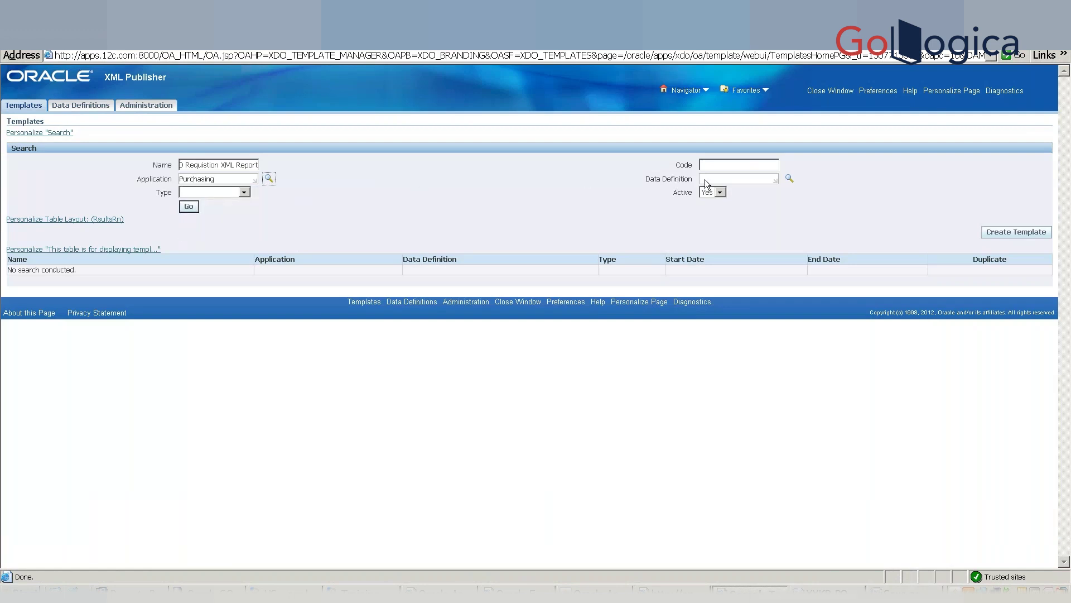
click(720, 177)
key(ctrl+v)
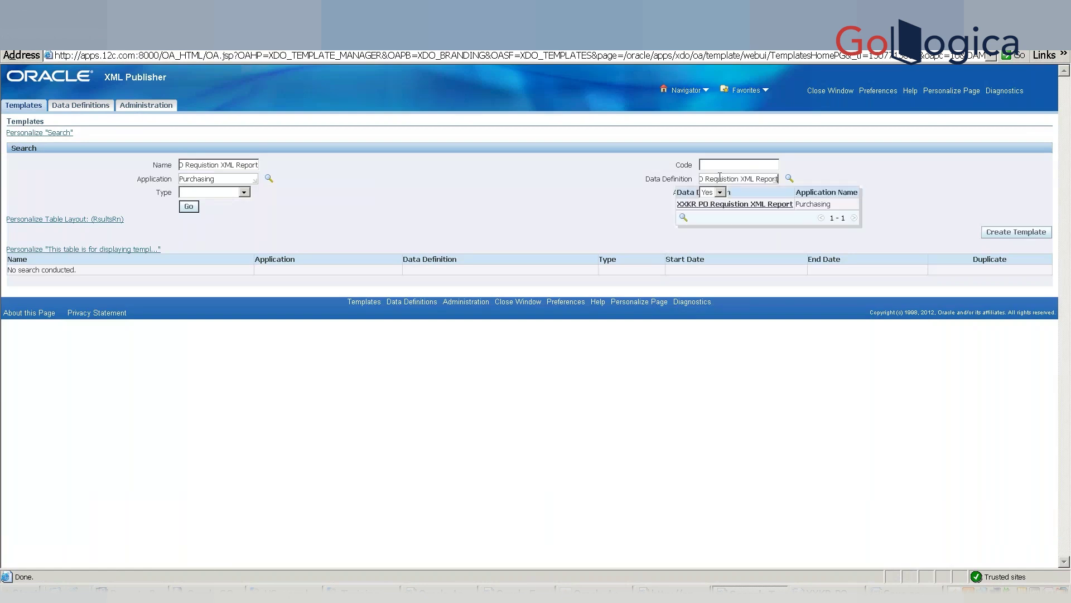
click(725, 204)
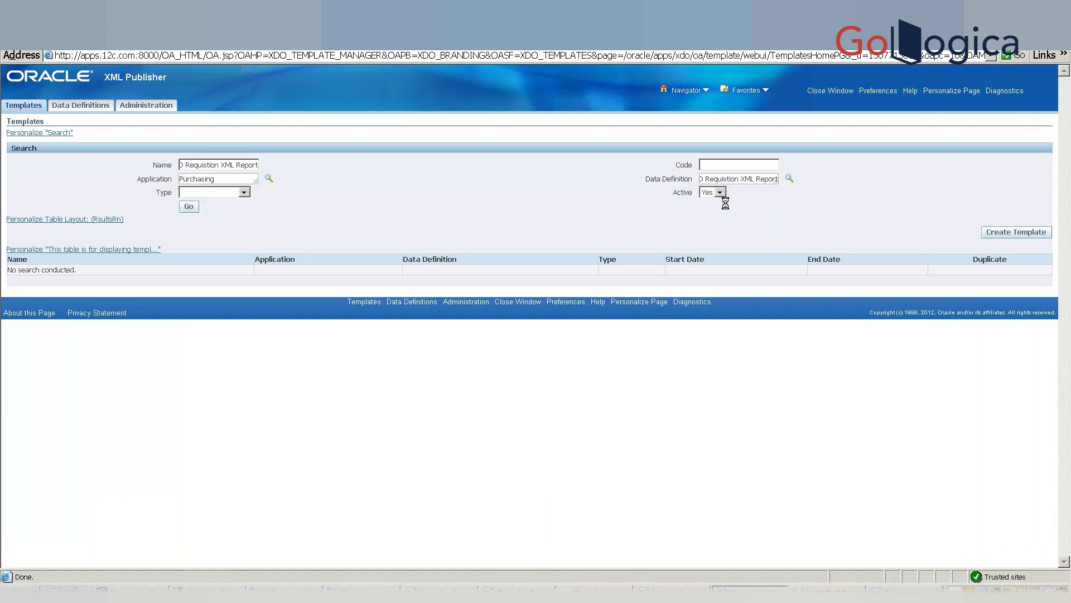
click(715, 162)
key(alt+Tab)
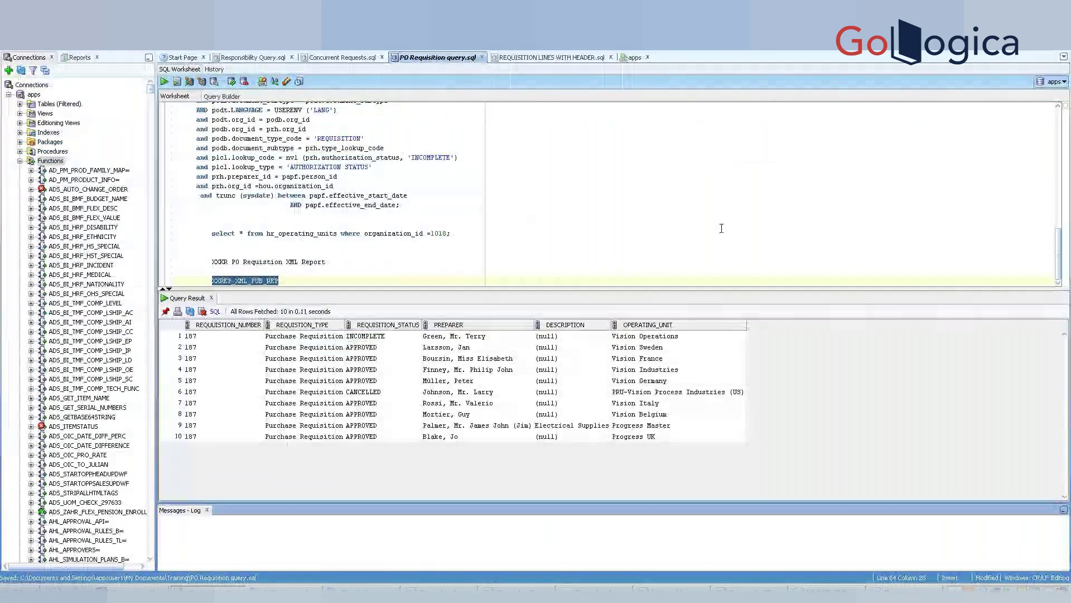
key(alt+Tab)
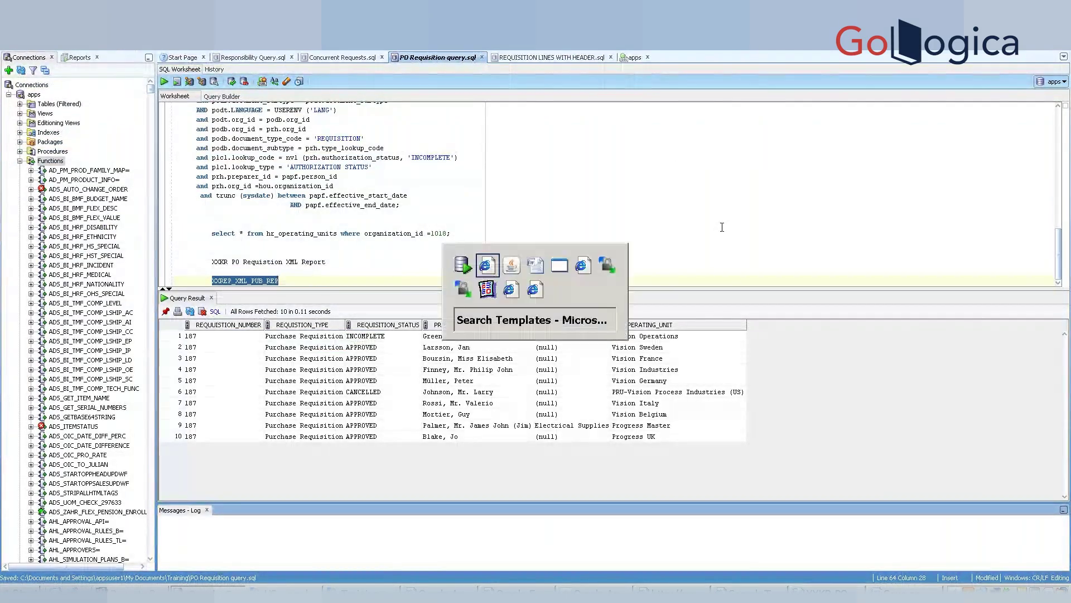
text(XXREP_XML_PUB_REP)
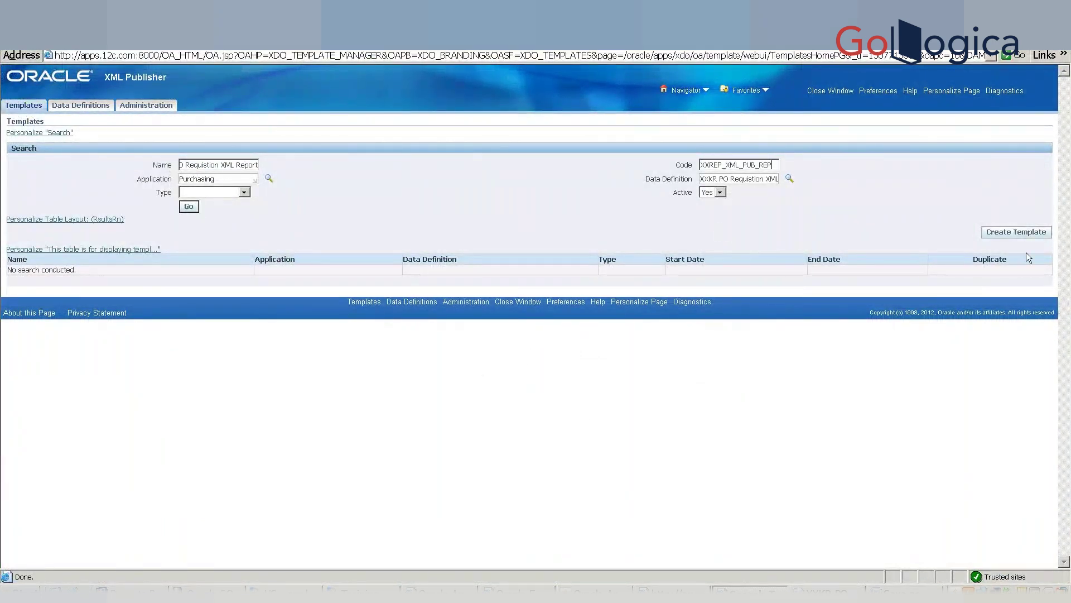
- Start creating a new template with the code XXREP_XML_PUB_REP
click(1014, 233)
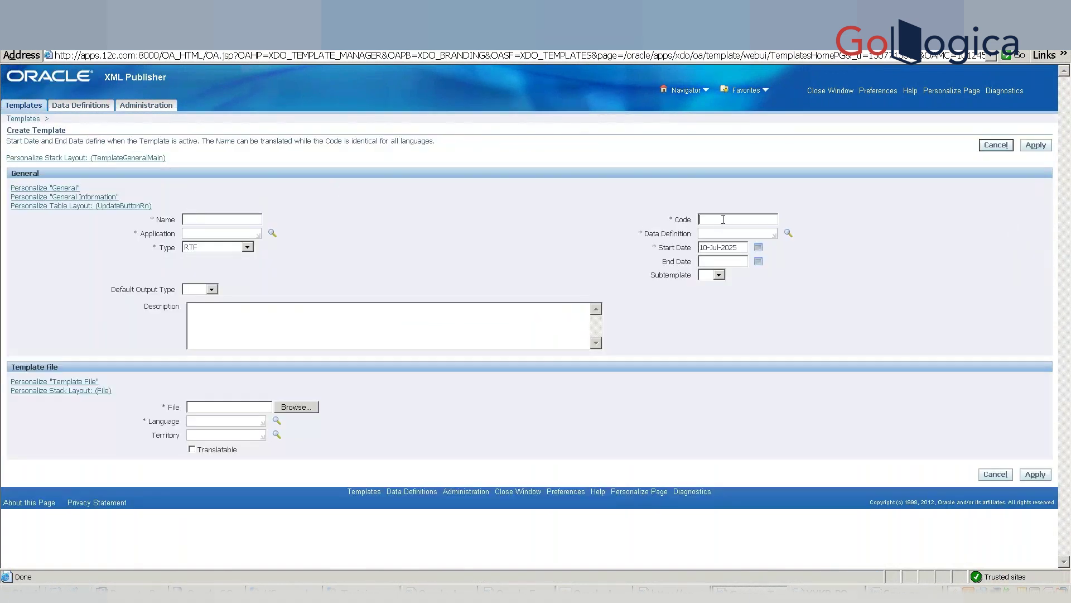
text(XXREP_XML_PUB_REP)
- Copy XXKR PO Requistion XML Report from PO Requisition query.sql in Oracle SQL Developer and paste it as the template's name in XML Publisher
key(alt+Tab)
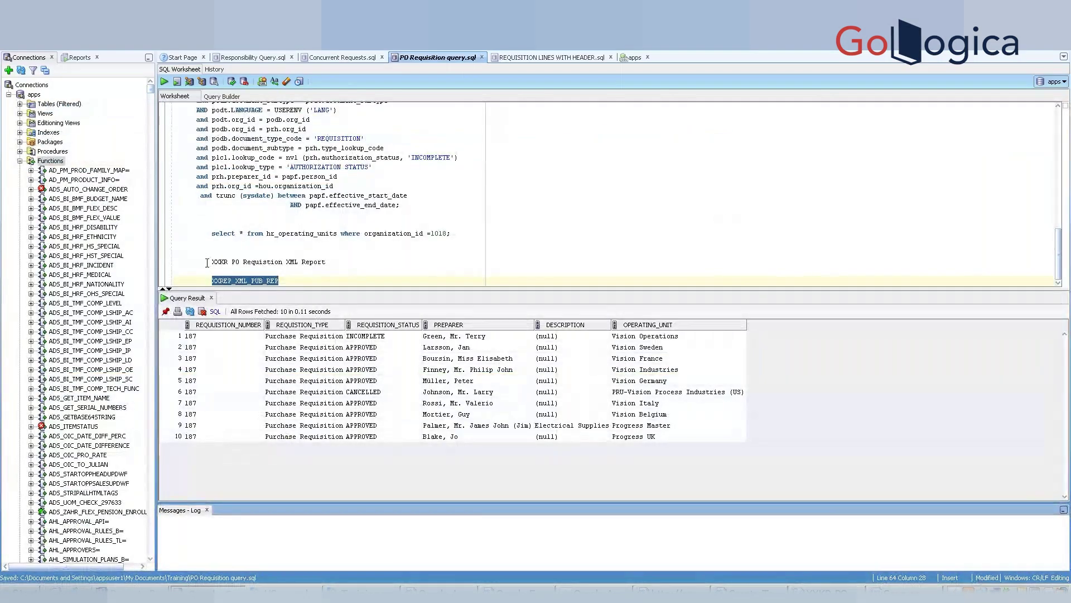
click(211, 261)
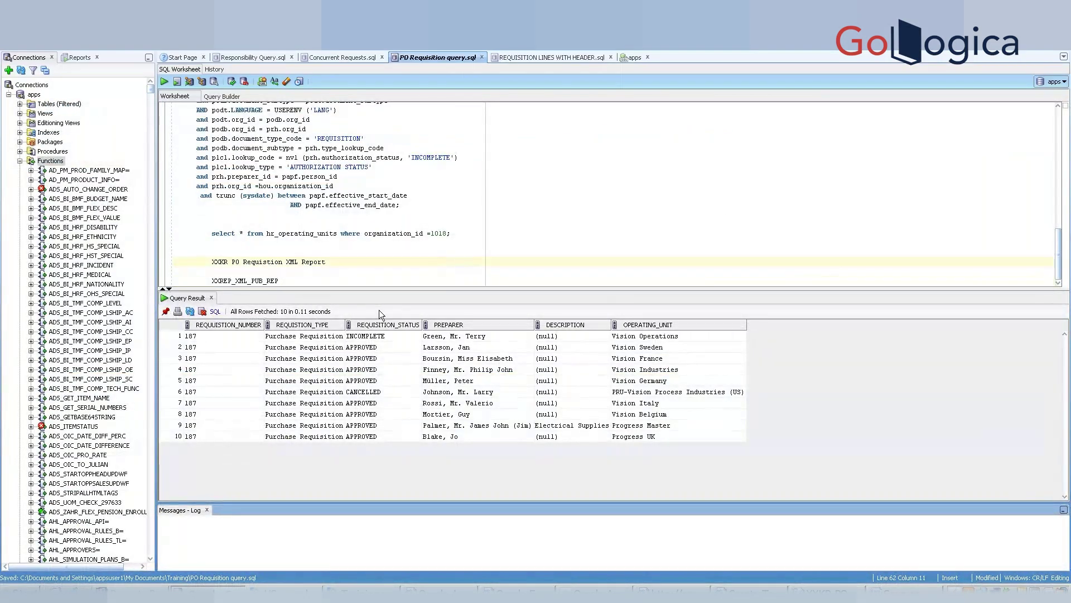
key(shift+Down)
key(shift+Left)
key(shift+Left)
key(shift+Left)
key(shift+Left)
key(shift+Right)
key(alt+Tab)
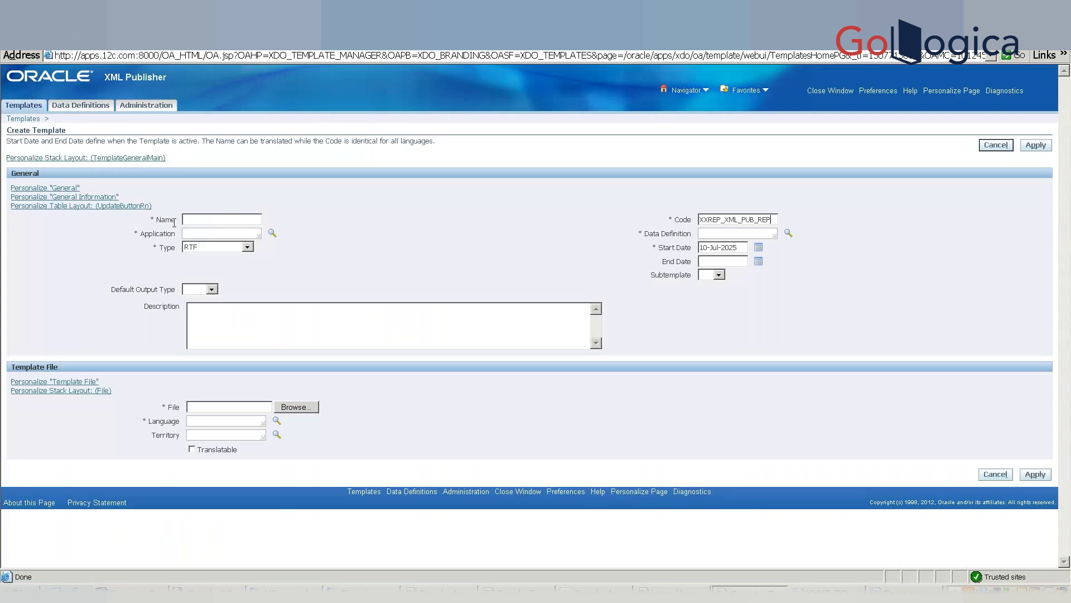
key(ctrl+v)
- Set the template's application to Purchasing and its data definition to XXKR PO Requistion XML Report
click(211, 233)
text(pur)
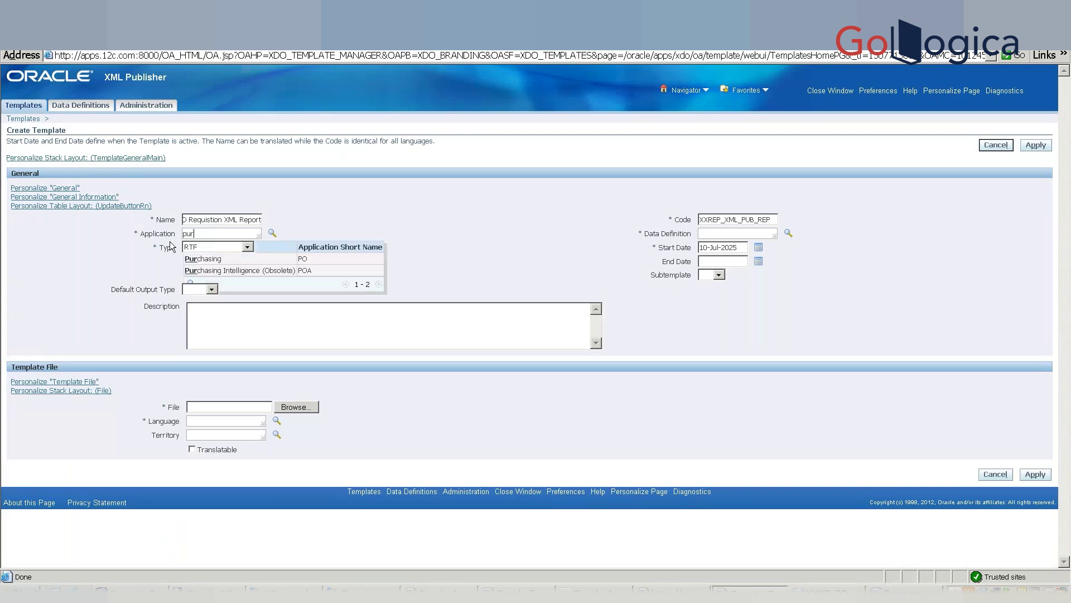
click(221, 256)
click(712, 233)
key(ctrl+v)
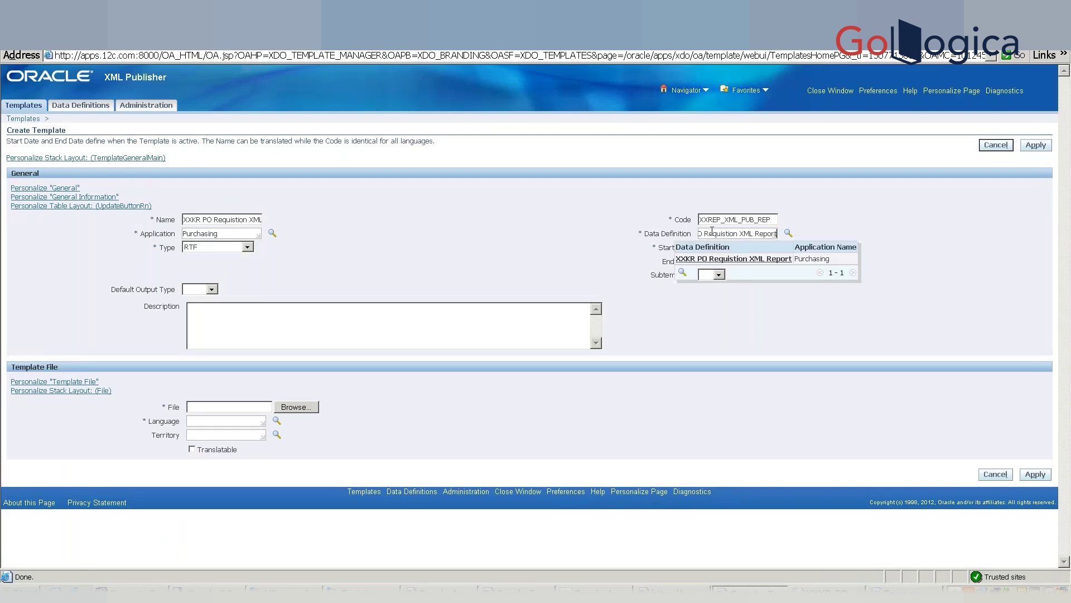
click(732, 259)
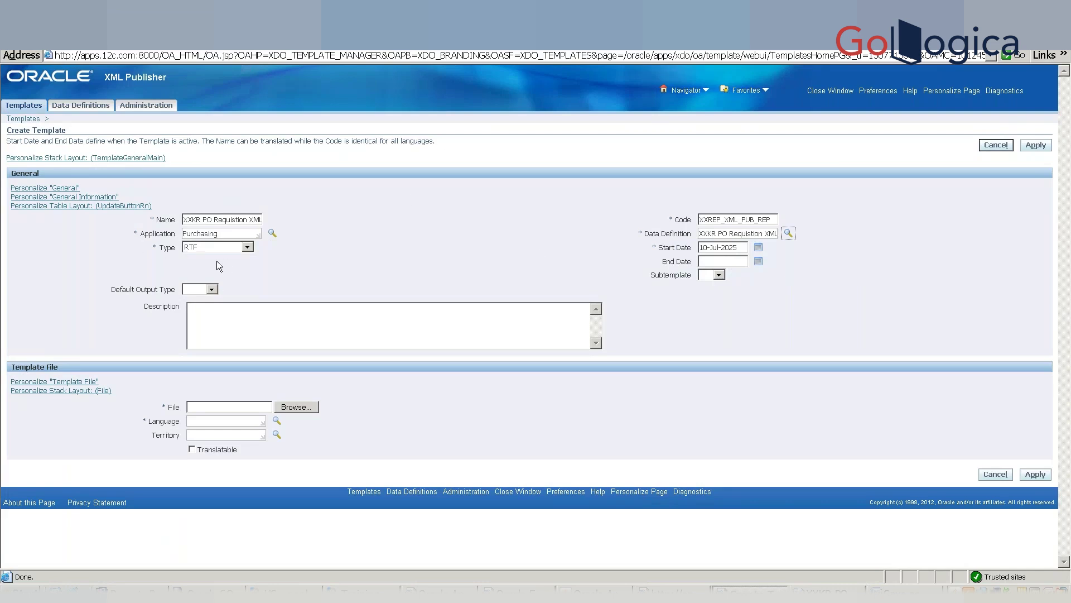
- Set the template's default output type to EXCEL and its description to XXKR PO Requistion XML Report
click(213, 290)
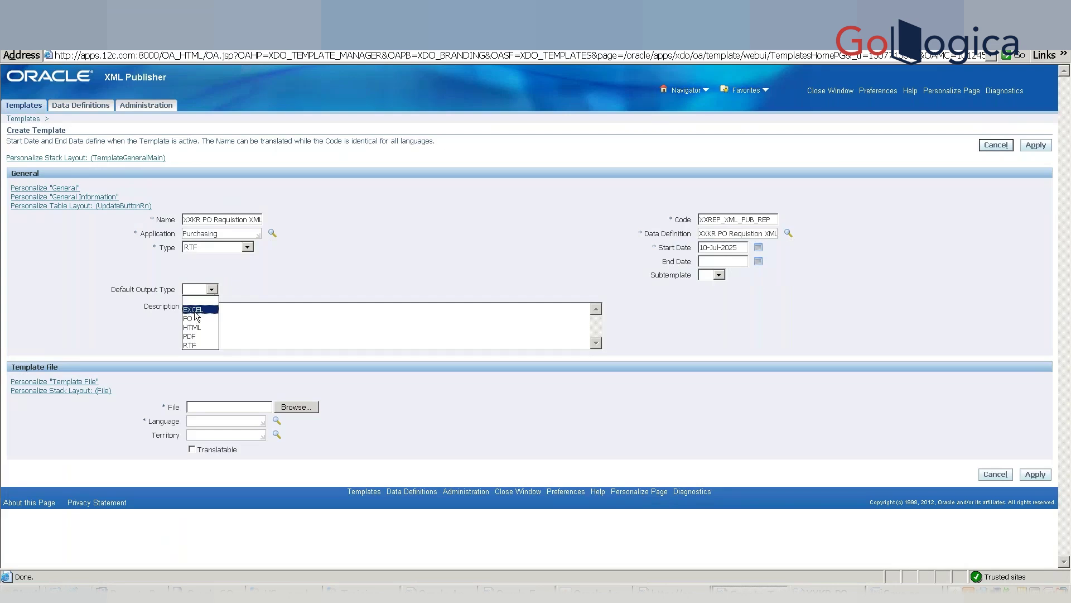
click(195, 311)
click(220, 316)
text(XXKR PO Requistion XML Report)
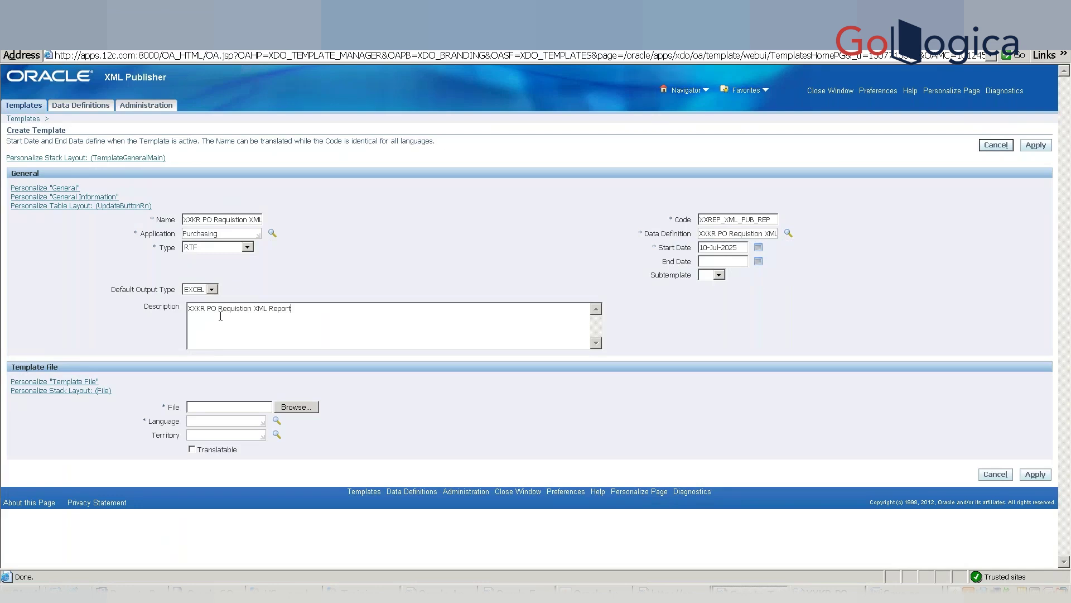
- Attach XXKR PO Requistion XML Report_EN_2025.rtf as the template file and set its language to English
click(306, 408)
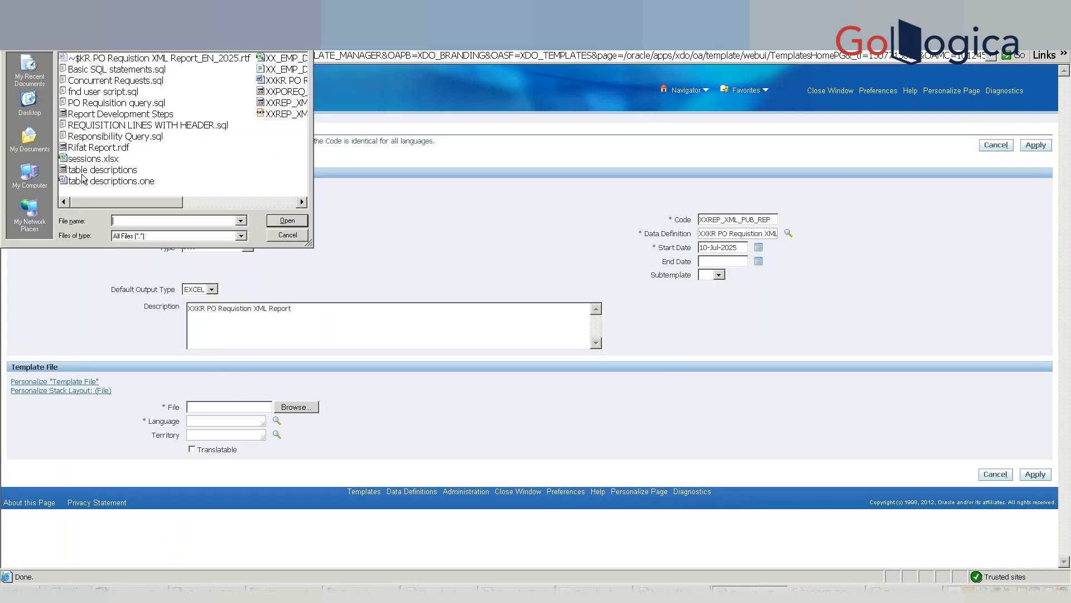
double_click(272, 80)
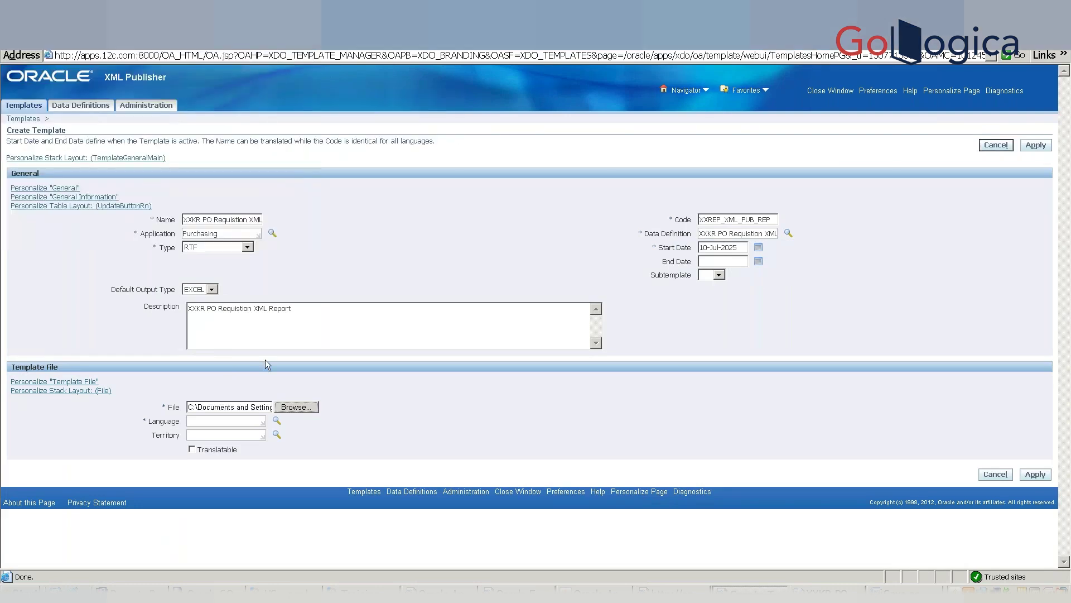
click(226, 422)
text(eng)
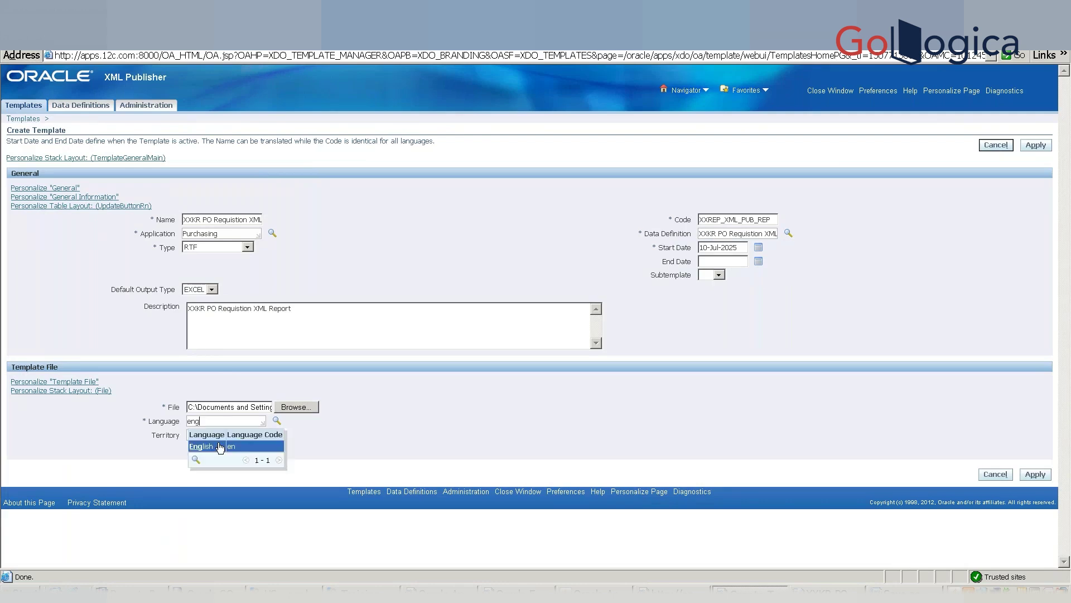
click(220, 448)
- Set the template file's territory to United States and save the new template
click(200, 434)
text(unit)
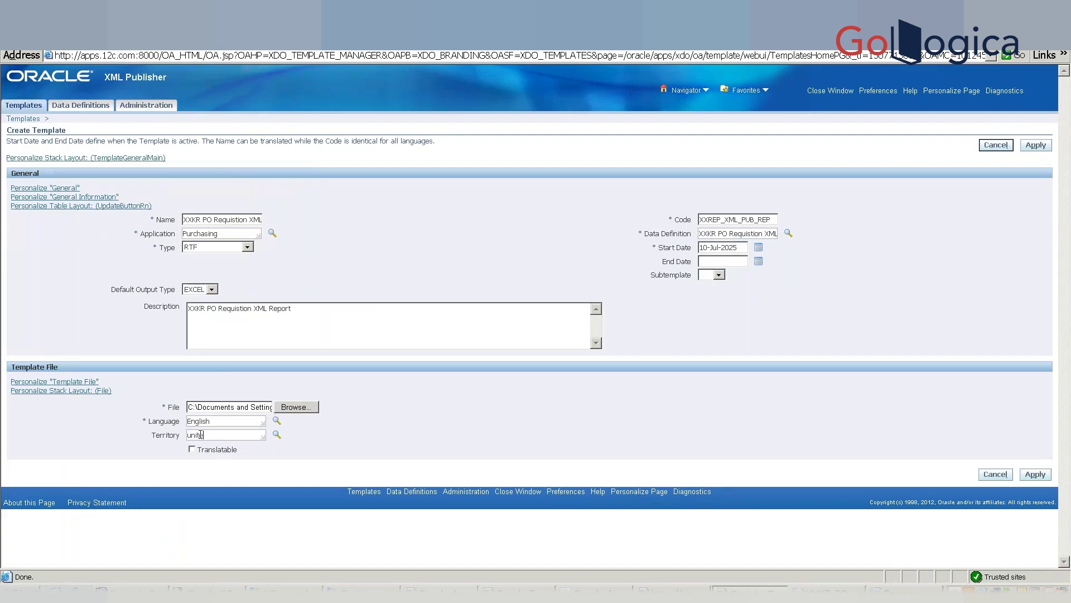
text(e)
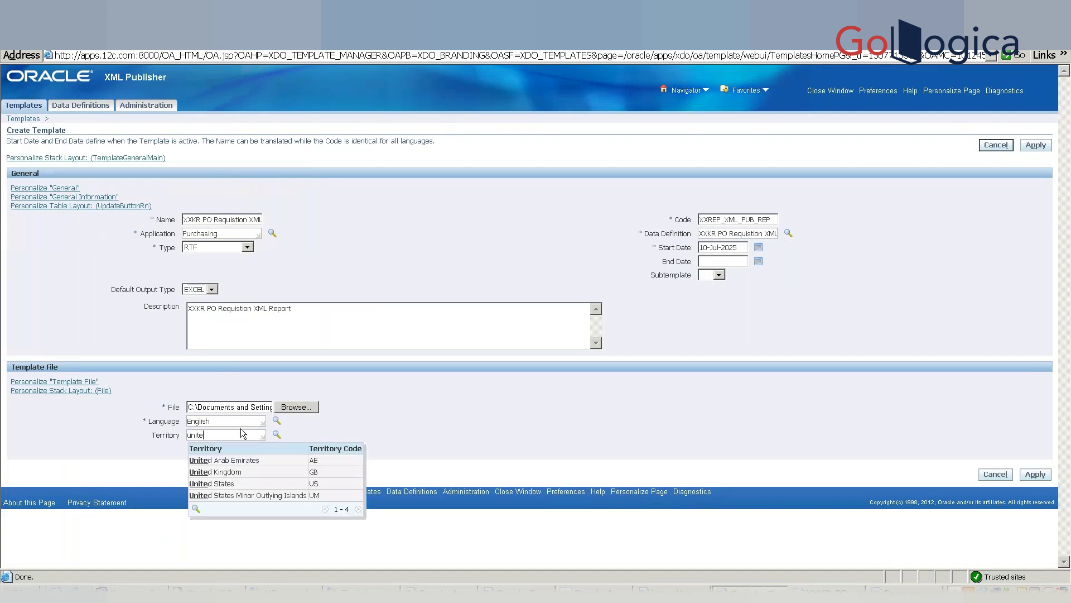
click(201, 485)
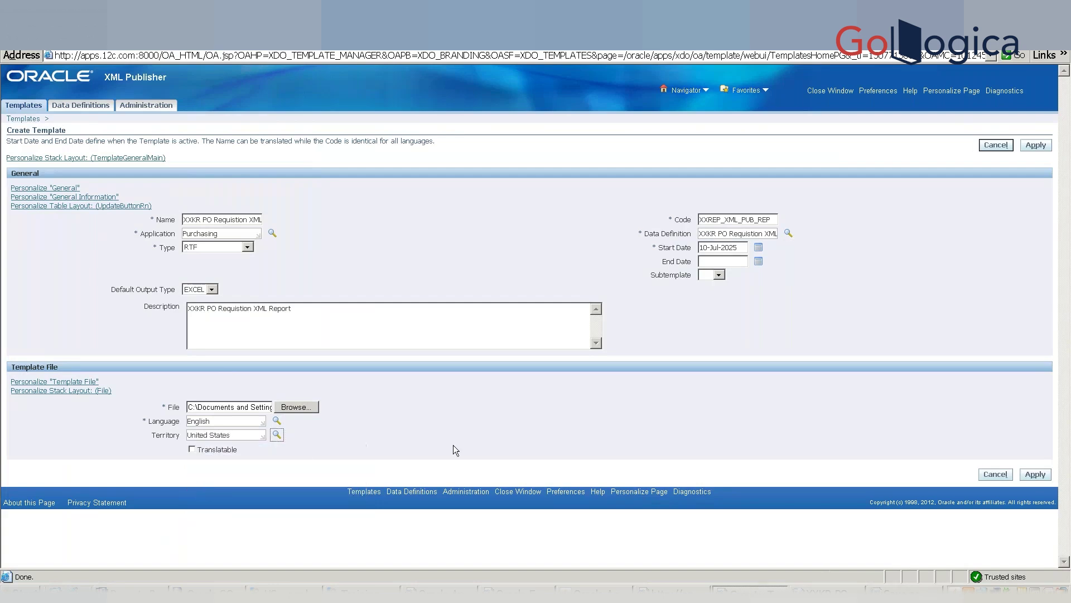
click(1030, 478)
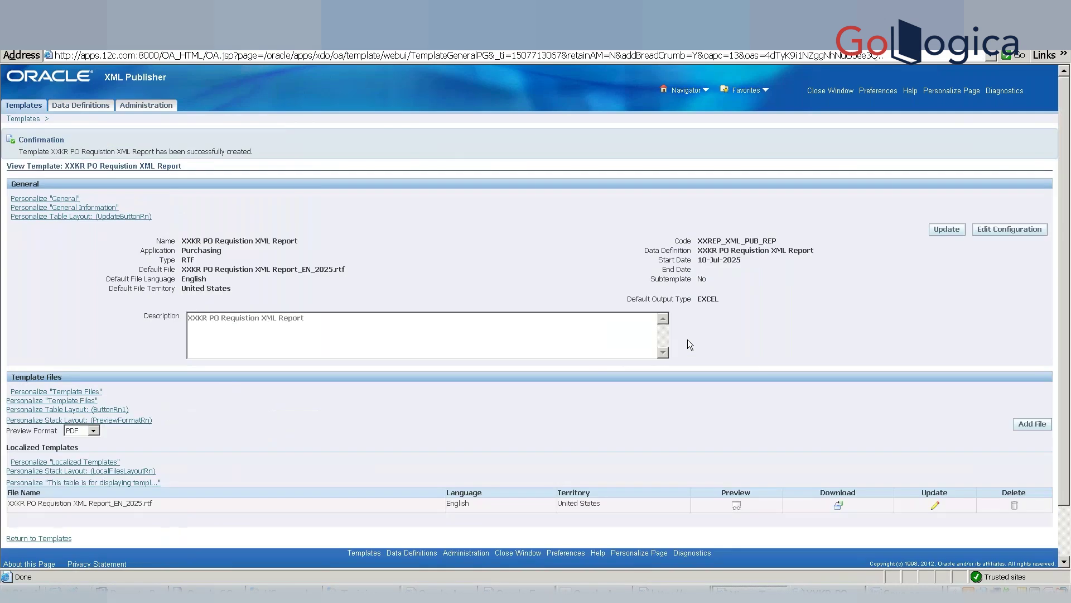
scroll(687, 342, down, 2)
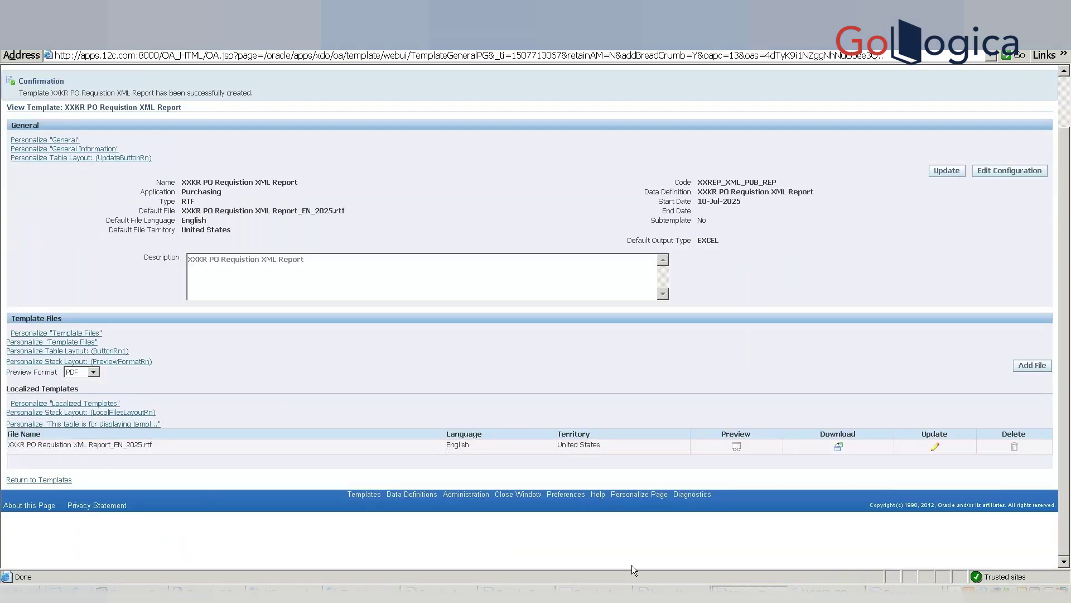
- Switch to Oracle Applications and change the responsibility to Purchasing, Vision Operations (USA)
click(596, 590)
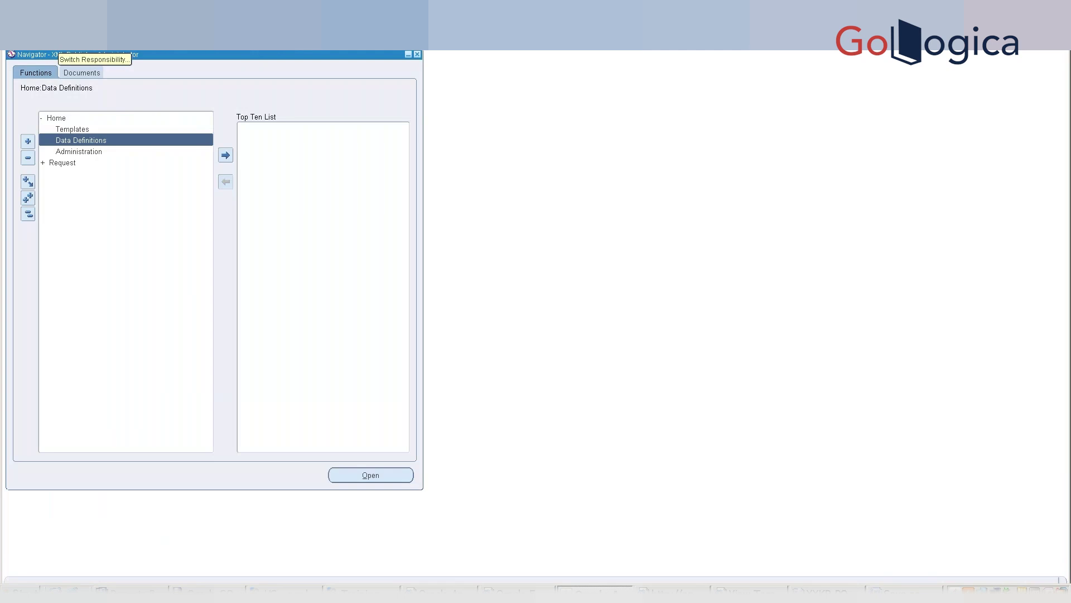
click(97, 53)
text(purchasing%)
key(Down)
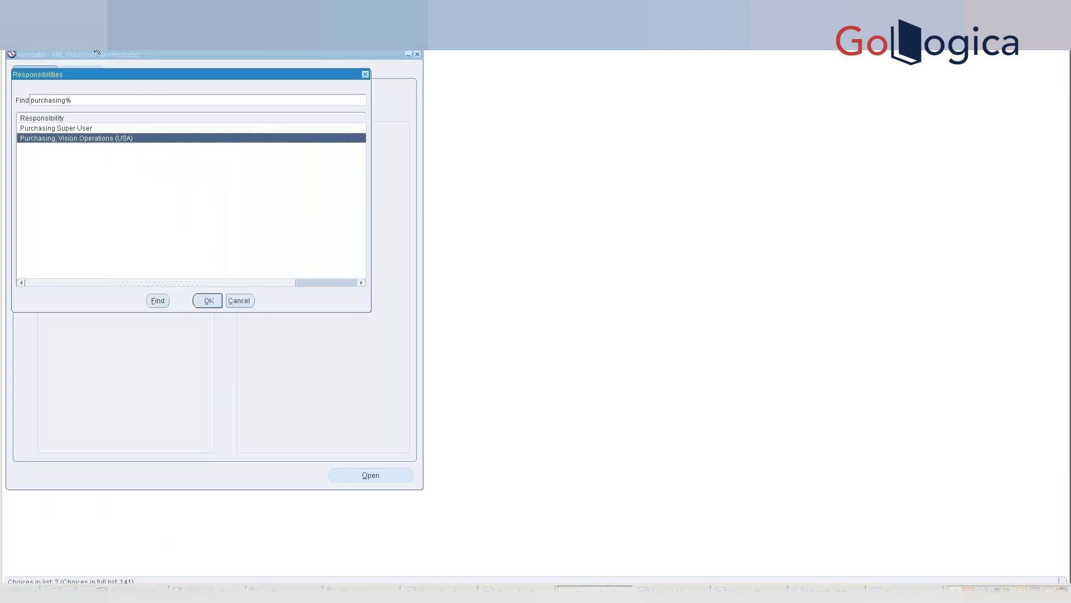
key(Return)
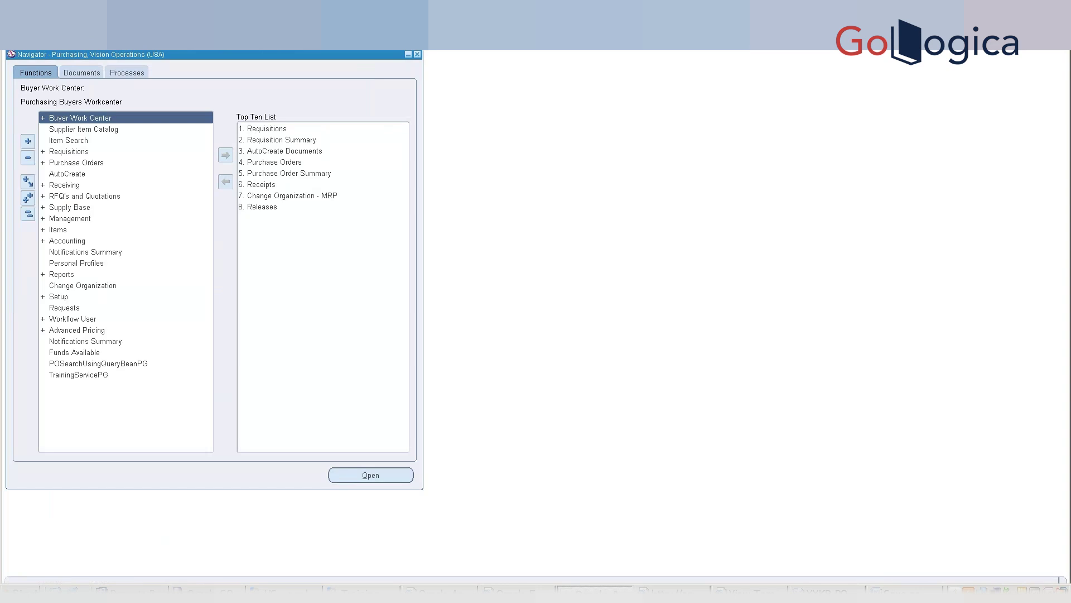
- Start a new single request for the XXKR PO Requistion XML Report program
key(alt+v)
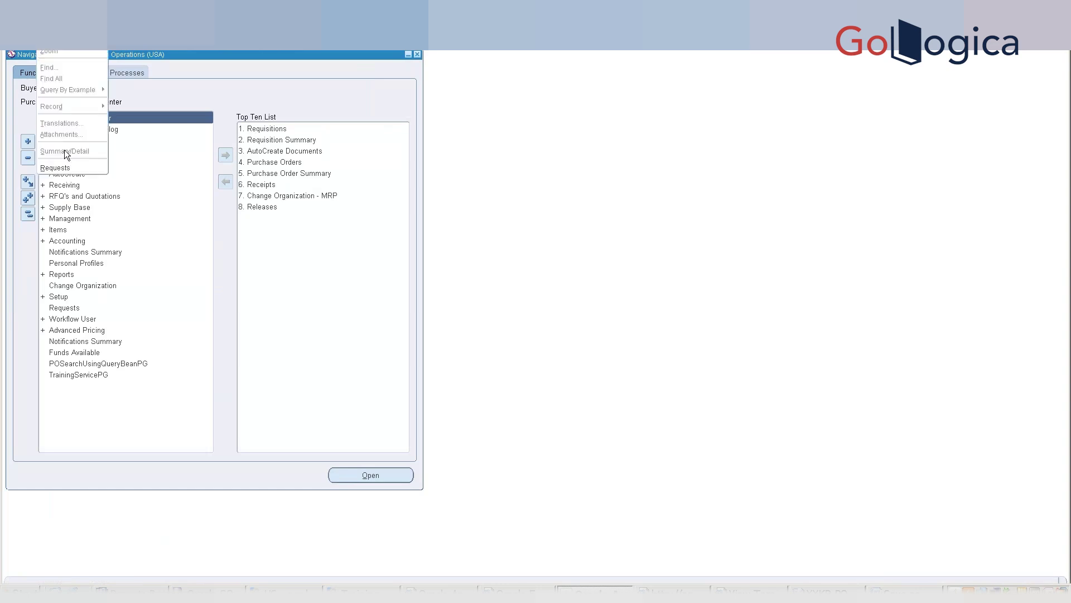
click(65, 167)
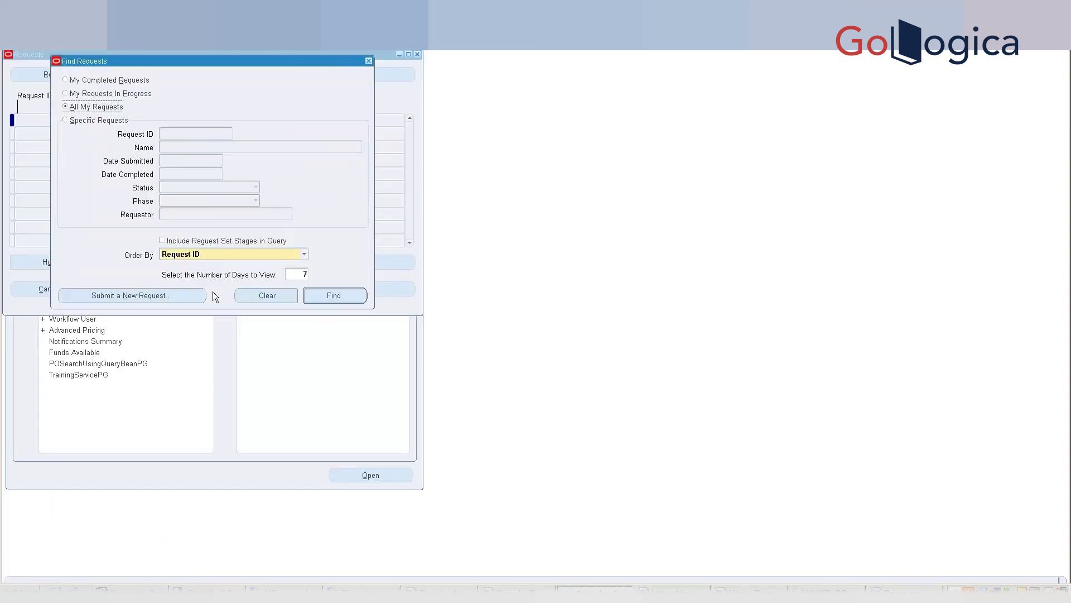
click(169, 294)
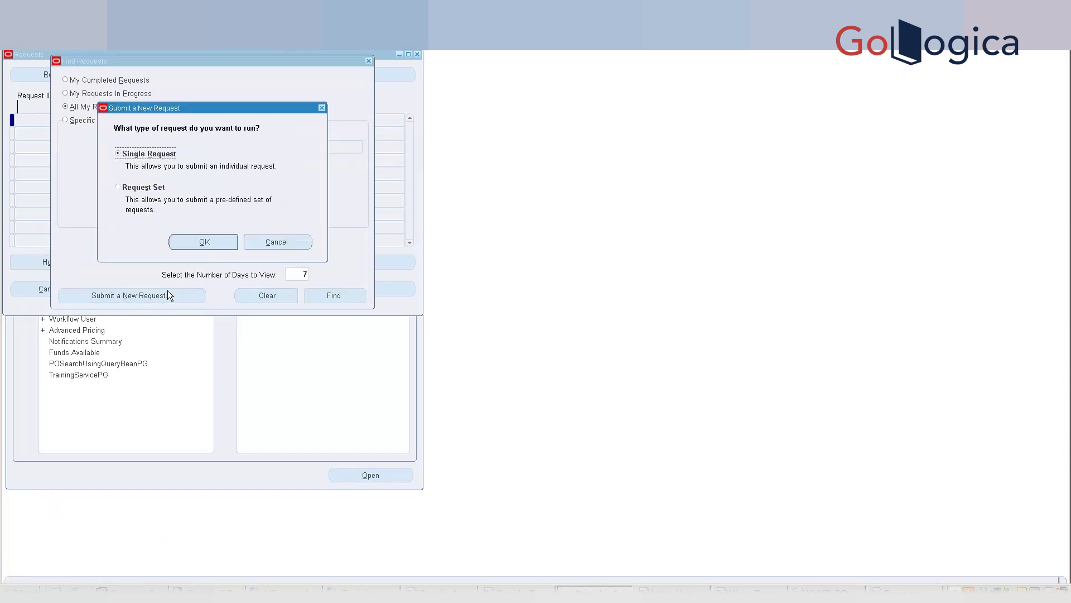
click(191, 245)
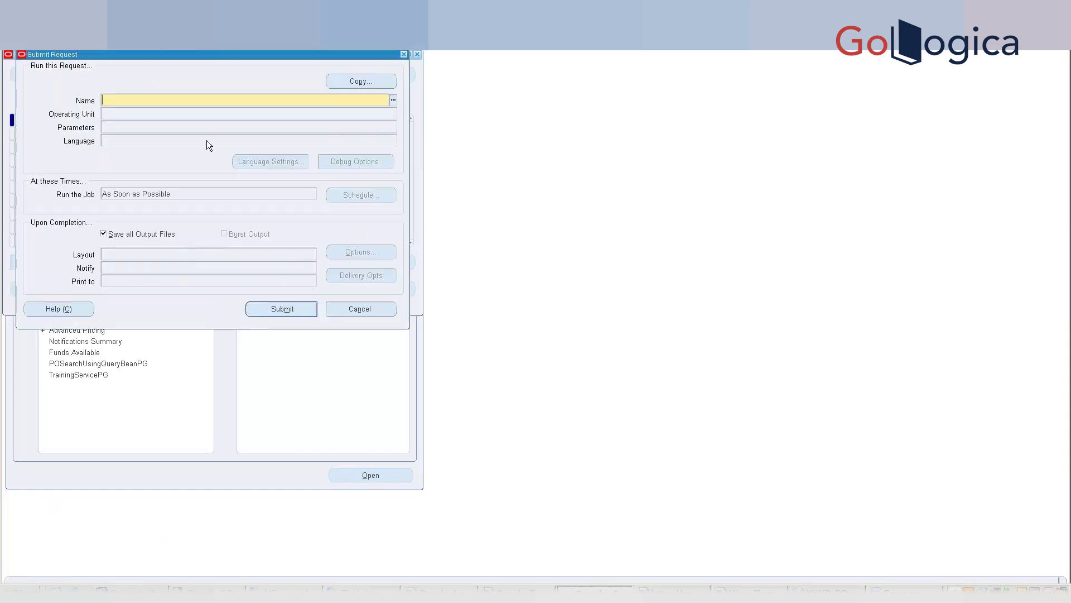
text(XXKR)
key(Tab)
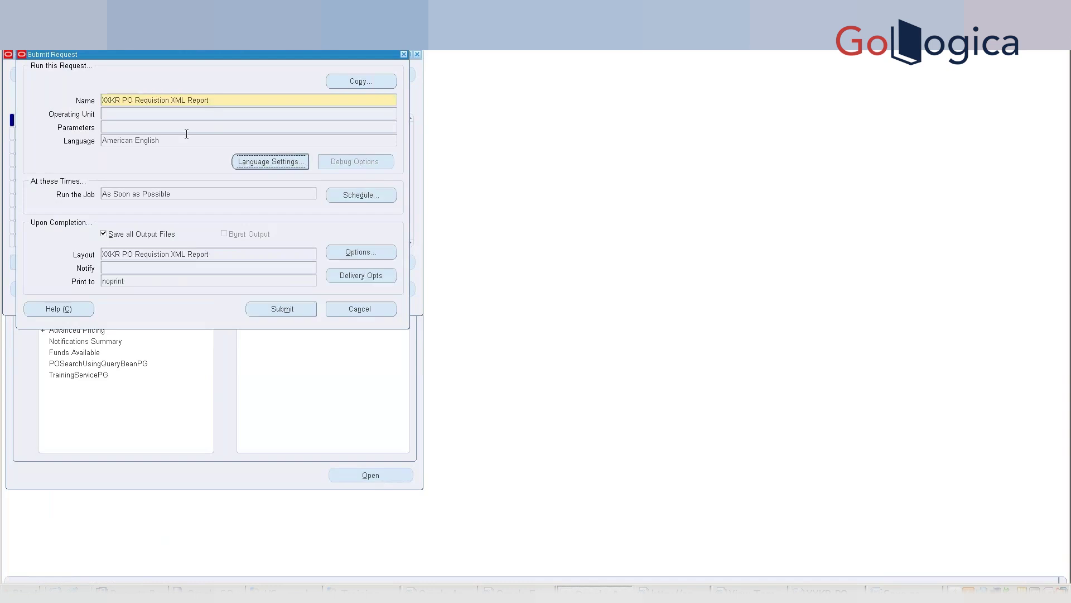
- Check the layout's template and output format in the completion options, and submit the report request without submitting another
click(223, 253)
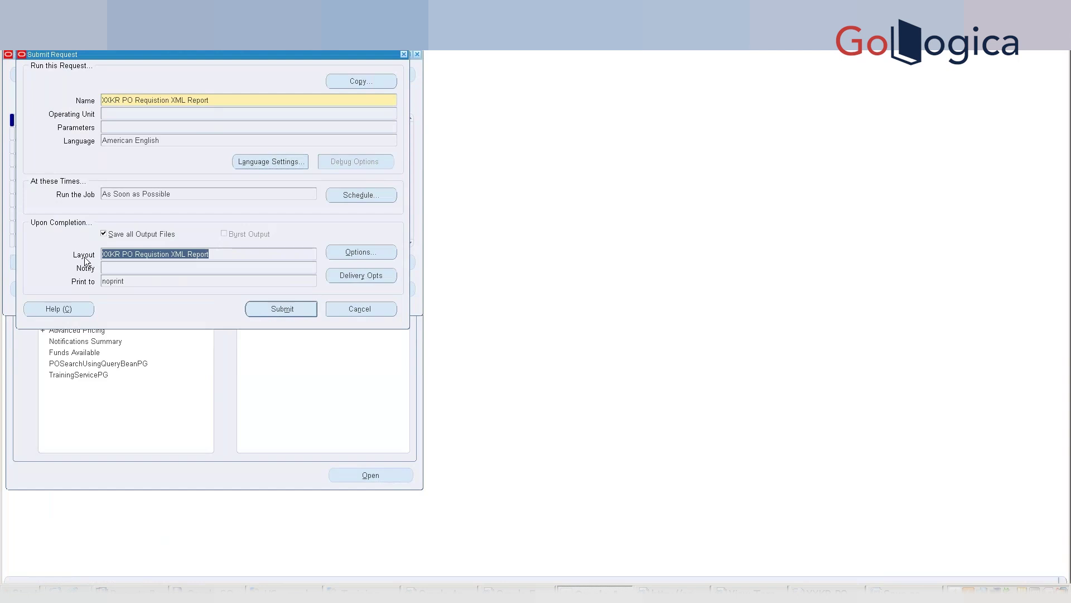
click(362, 252)
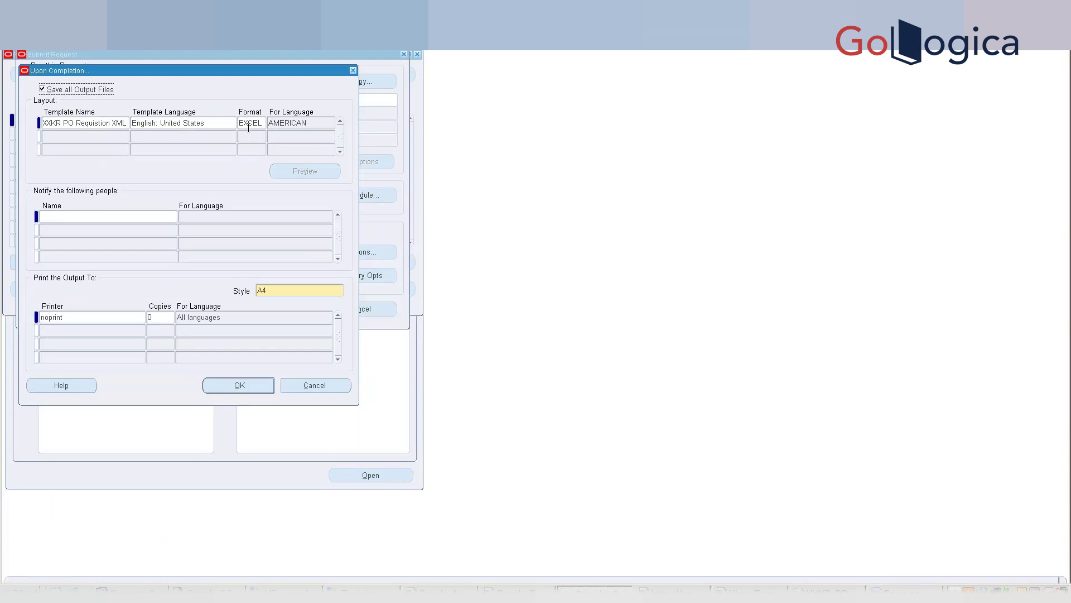
click(314, 390)
click(304, 314)
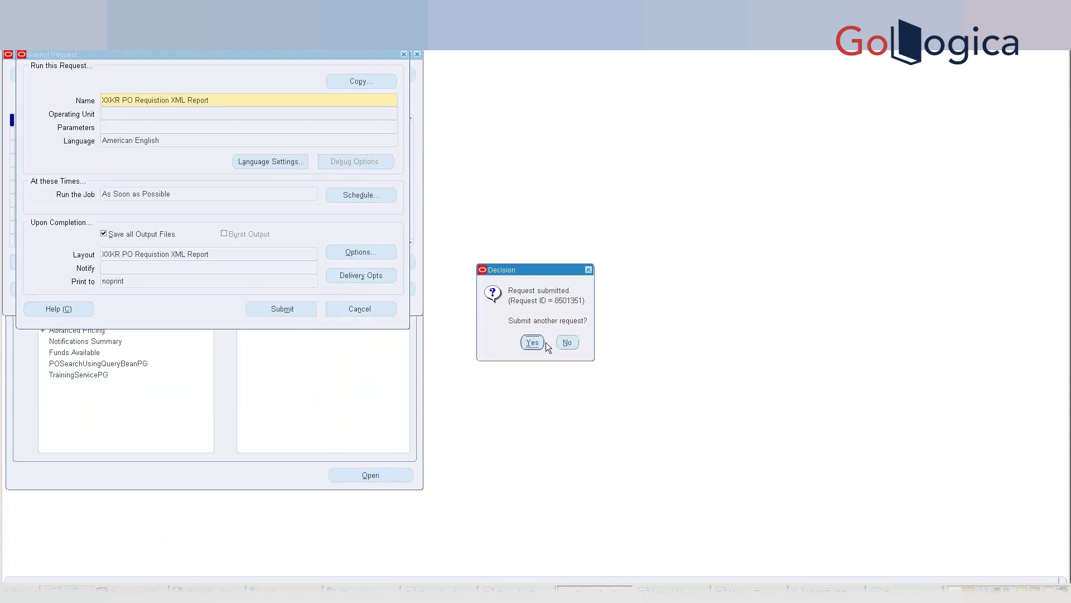
click(567, 342)
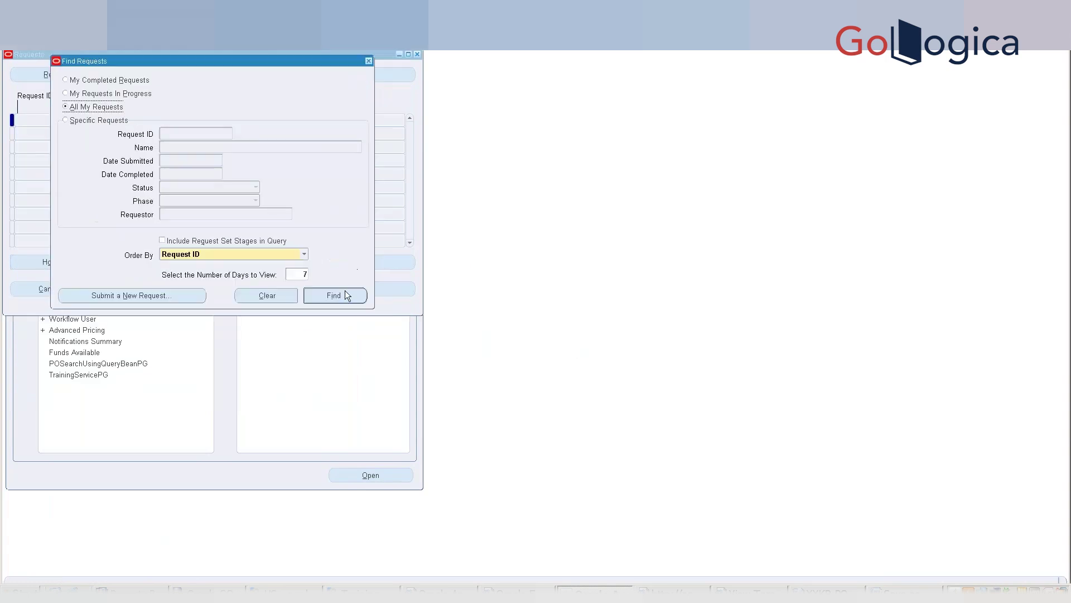
- List all submitted requests and refresh the list until the XXKR PO Requistion XML Report request finishes
click(345, 295)
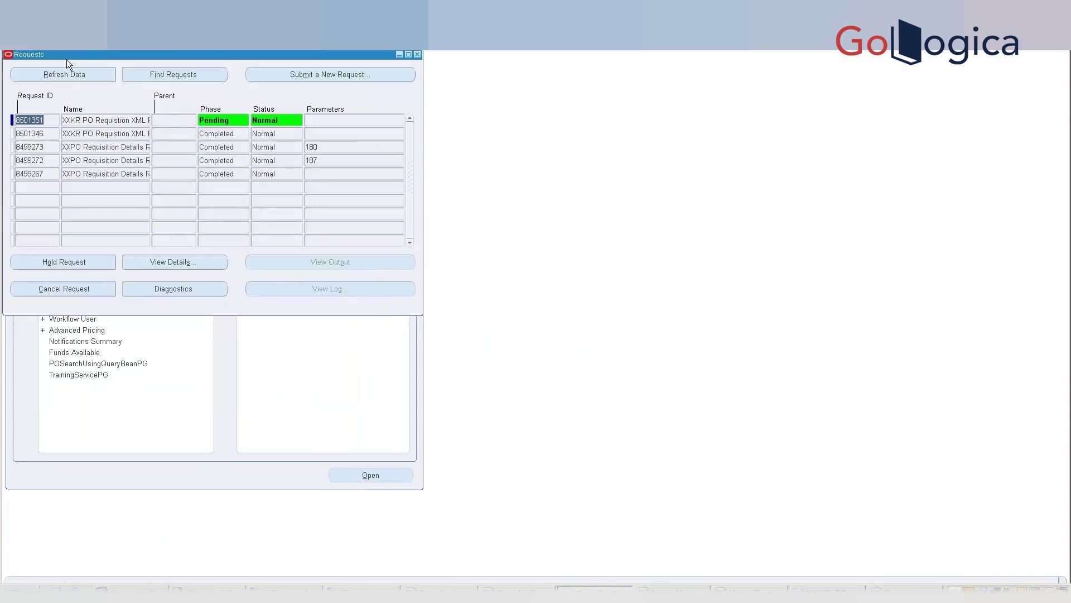
click(64, 75)
click(64, 74)
click(64, 74)
click(65, 75)
click(64, 74)
click(64, 75)
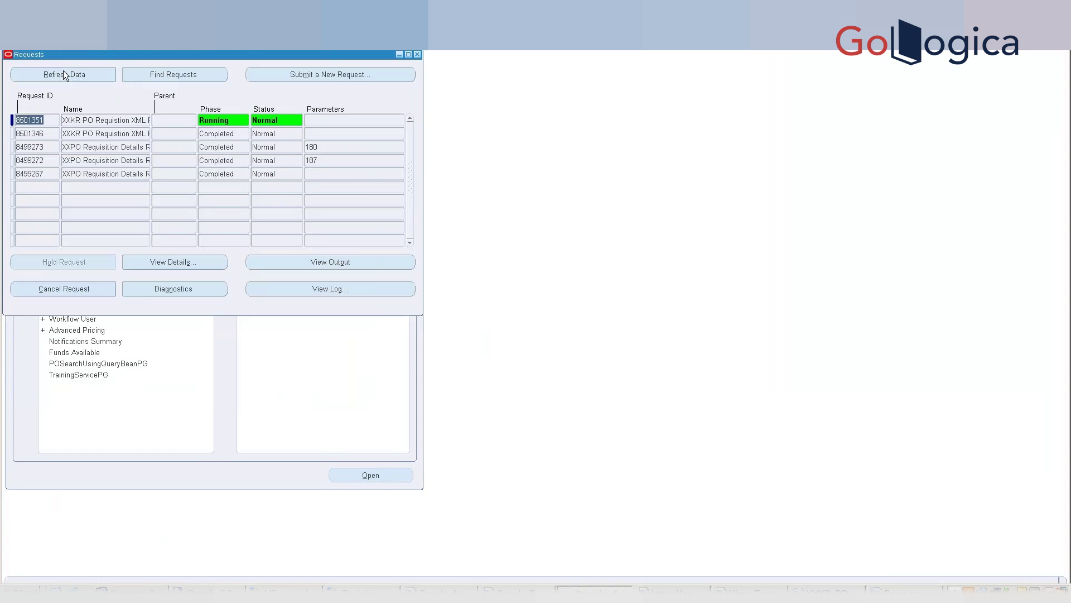
click(64, 74)
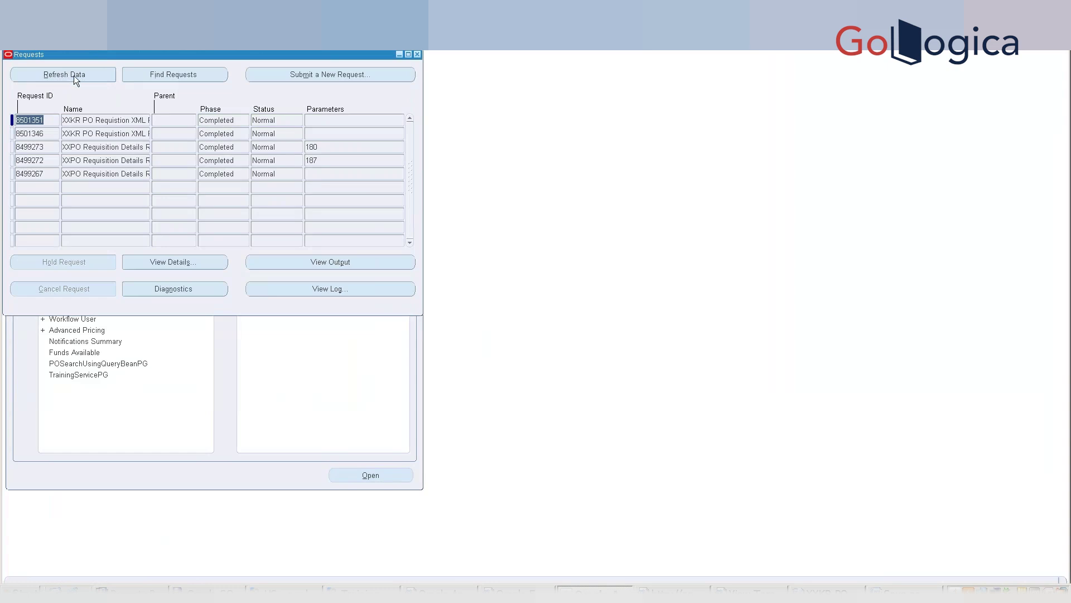
- Open the finished request's output file in Excel despite the file format warning and maximize the Excel window
click(297, 265)
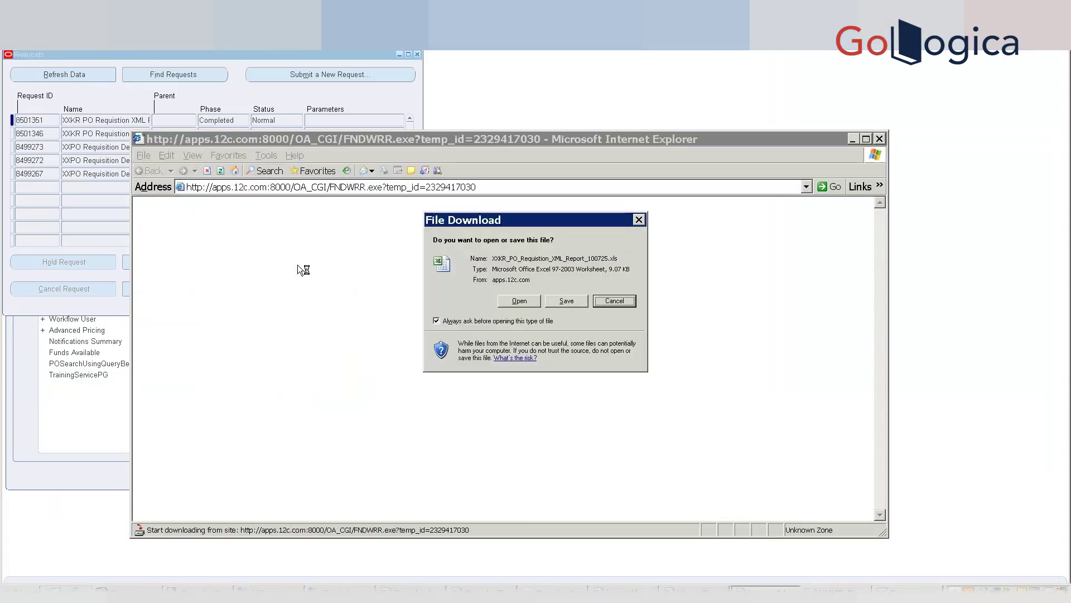
click(519, 301)
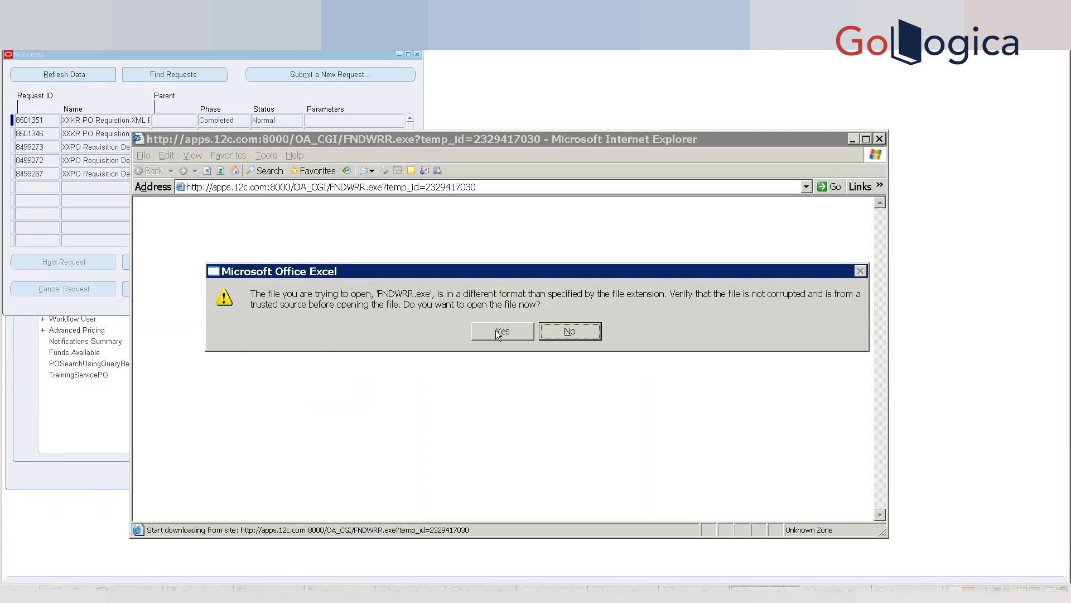
click(499, 332)
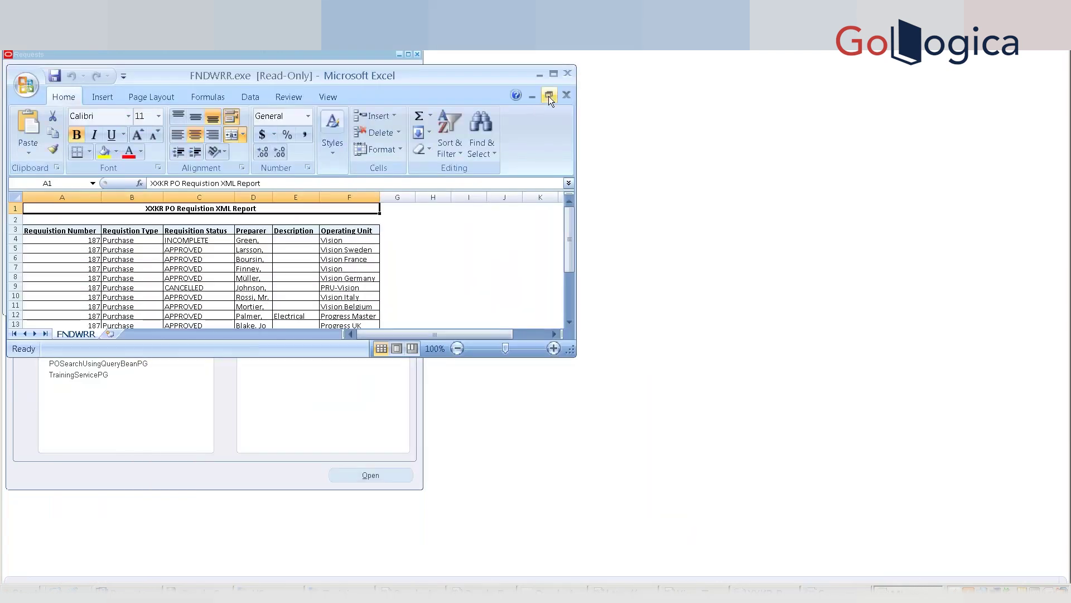
click(554, 75)
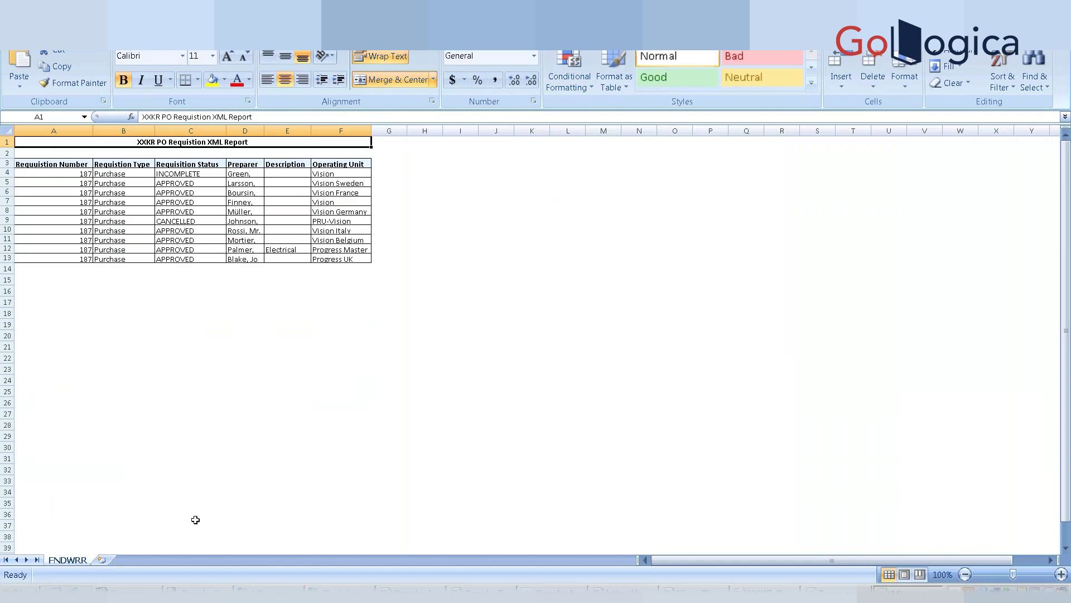
- Switch to SQL Developer and add the comment "-- Concurrent program name" after XXKR PO Requistion XML Report in the worksheet
click(196, 593)
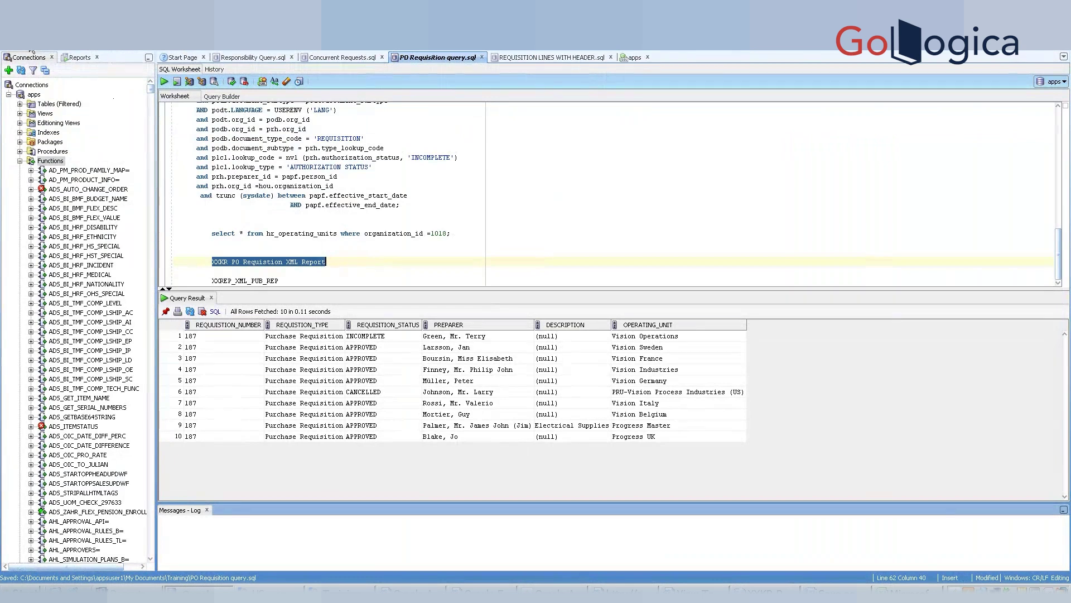
key(ctrl+s)
click(371, 251)
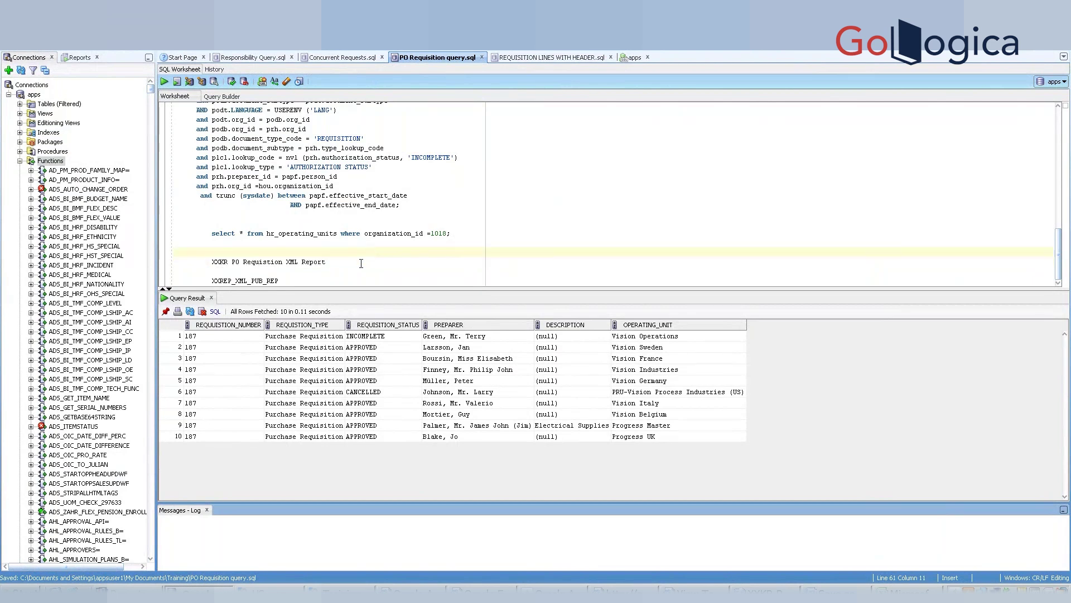
click(361, 269)
click(440, 258)
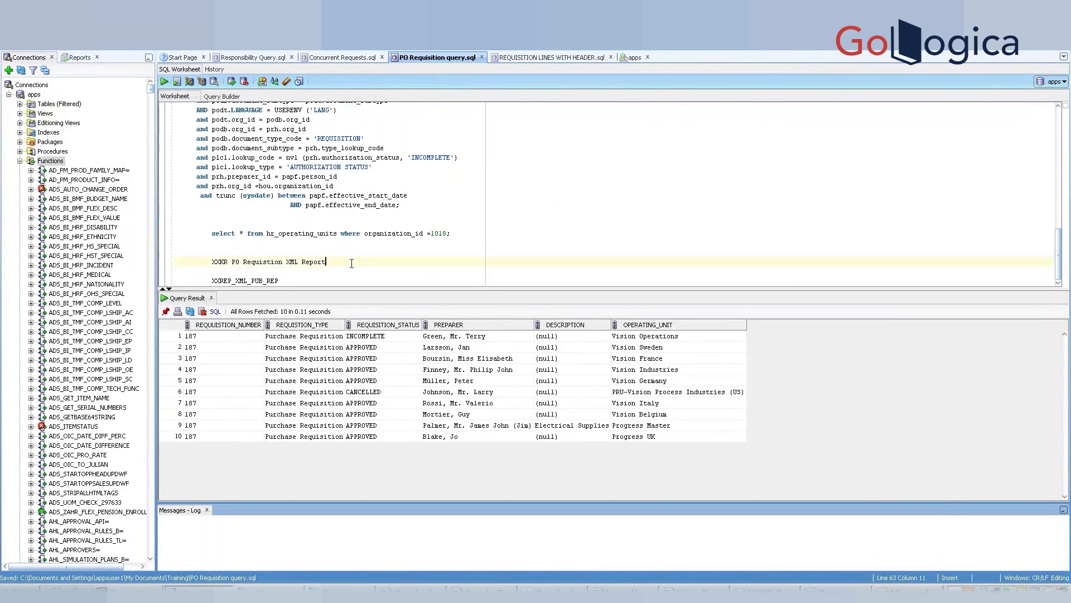
text(-- Concurrent program name)
- Add the comment "-- CP short code" after XXREP_XML_PUB_REP and save PO Requisition query.sql
key(Down)
key(Down)
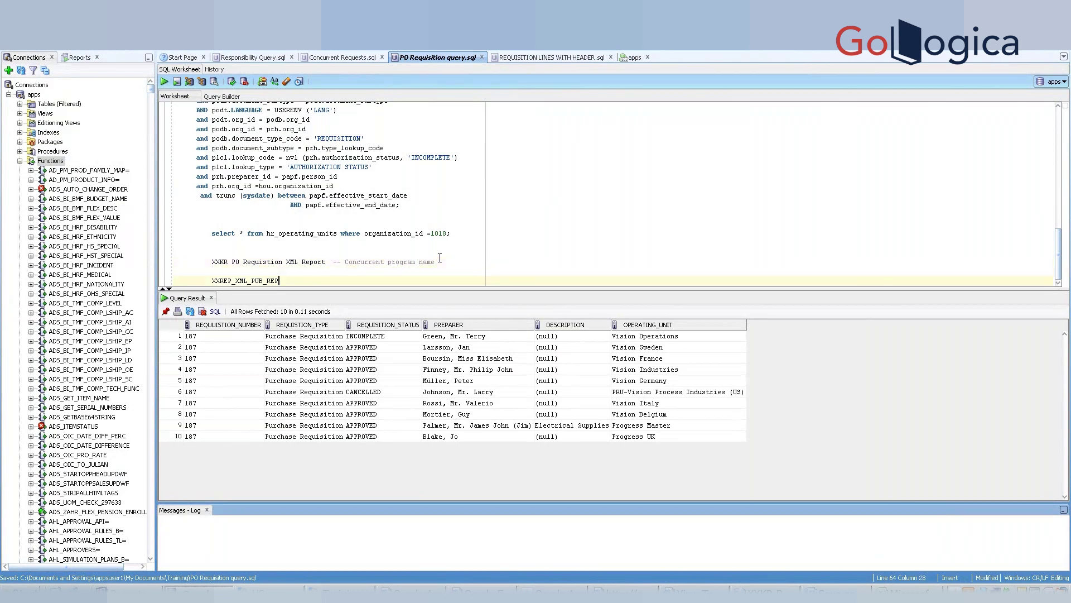
text(-- CP short  )
text(code)
key(Return)
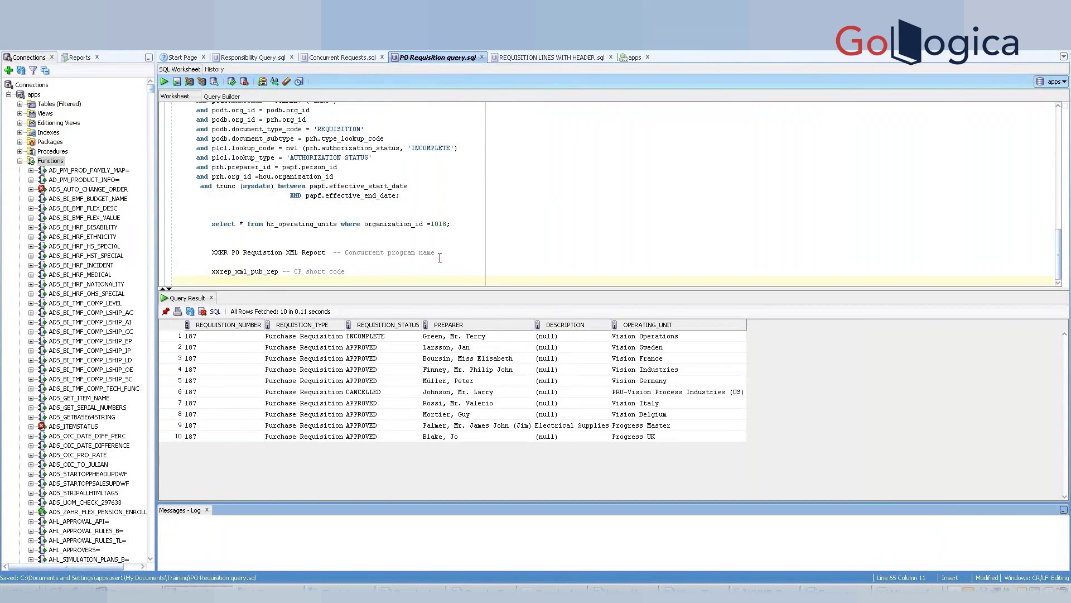
key(ctrl+s)
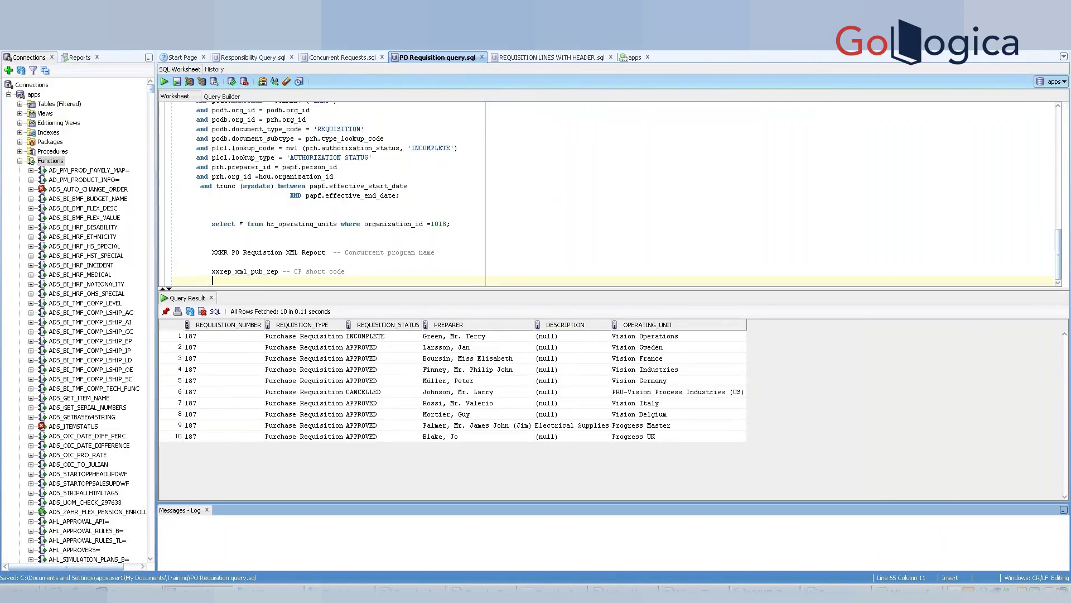